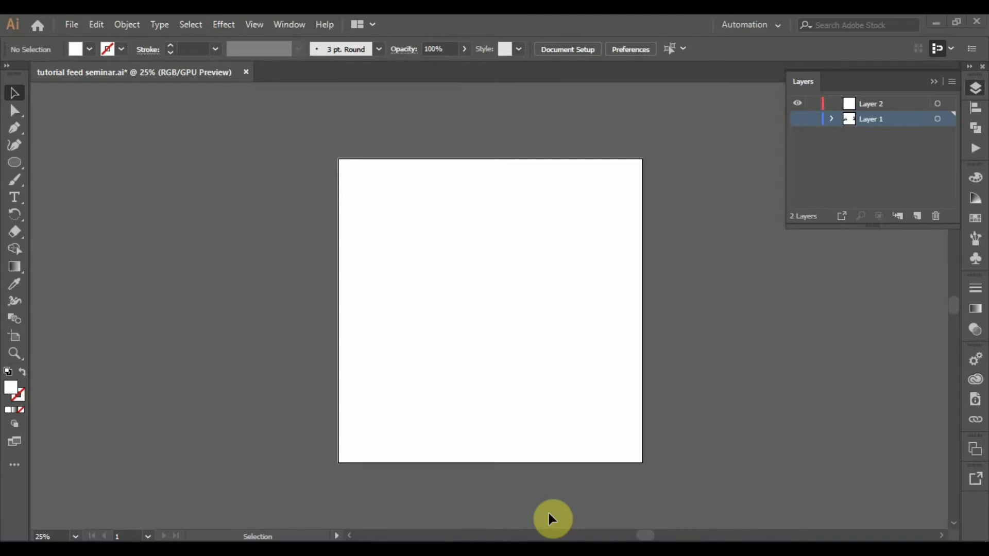
Step: Add the title 'SEMINAR BISNIS' near the top-left and scale it up
click(15, 197)
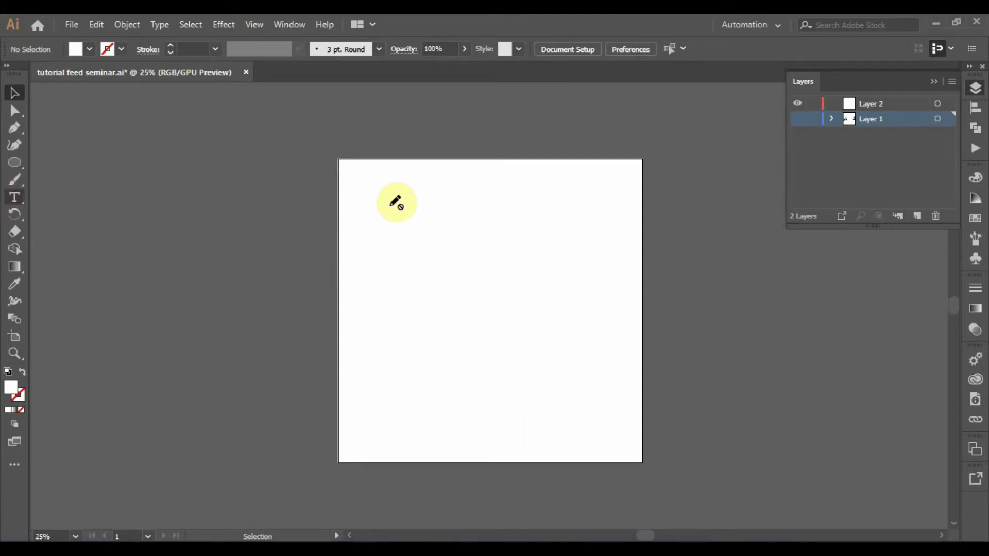
click(909, 106)
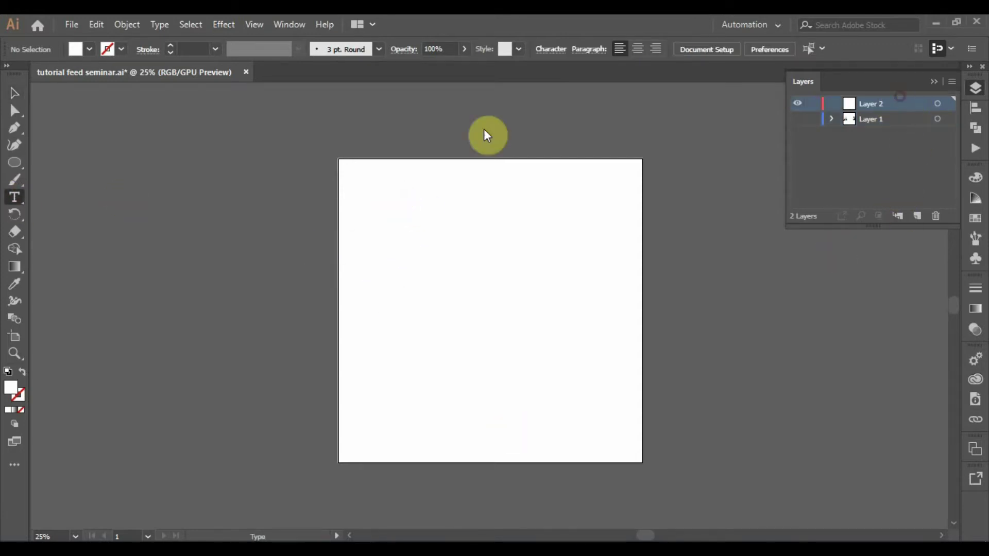
click(380, 194)
text(SE)
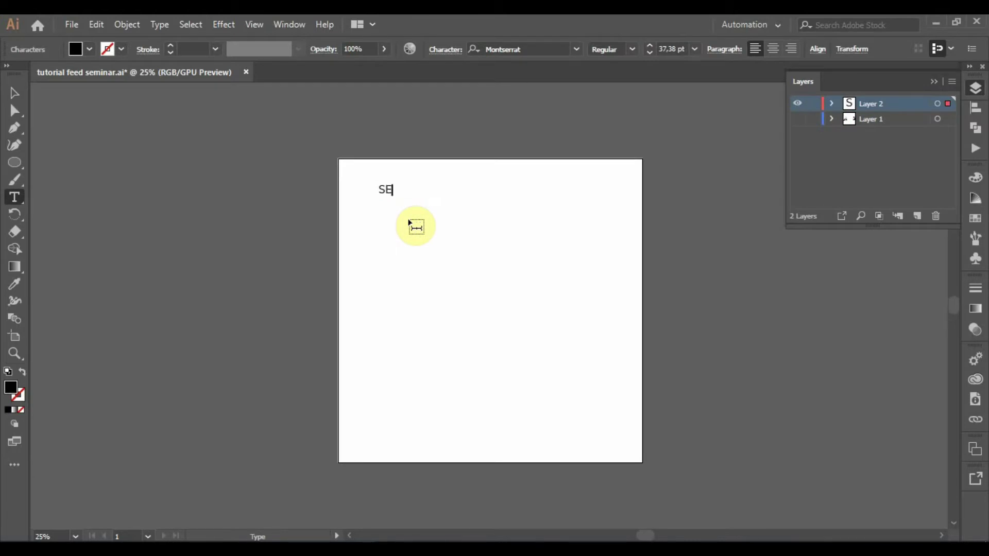
text(MINAR BISNIS)
click(14, 92)
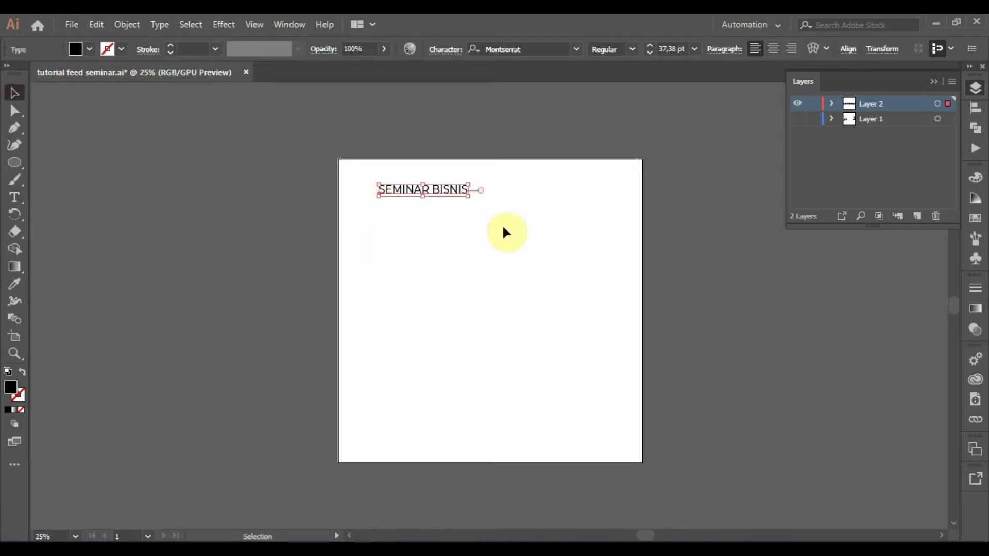
mouse_move(467, 197)
mouse_down()
mouse_move(503, 225)
mouse_move(491, 201)
mouse_move(459, 235)
mouse_up()
scroll(457, 202, up, 1)
scroll(460, 239, down, 2)
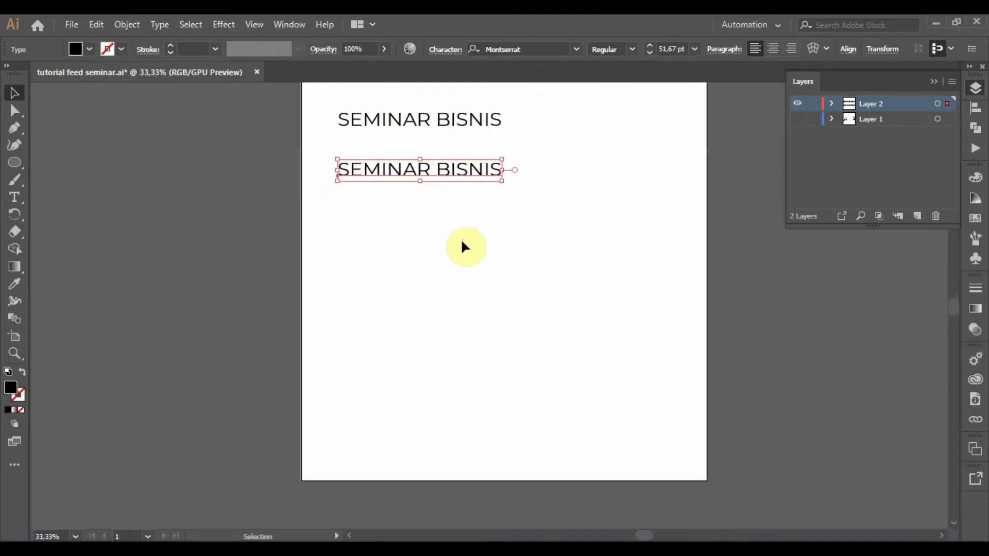
Step: Replace the copied title's text with 'Ini Saatnya Kita Menjadi Sukses di 2021'
click(453, 246)
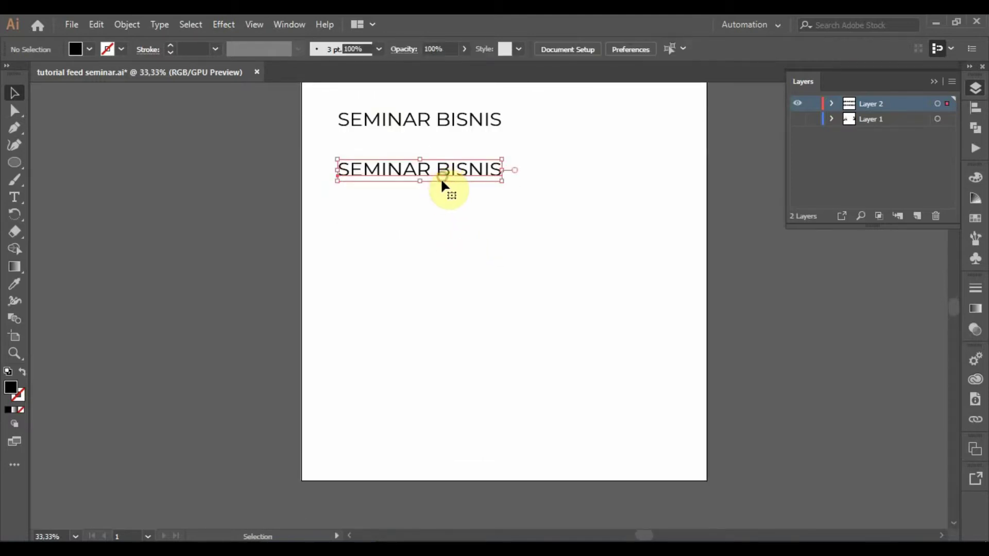
click(441, 171)
double_click(430, 164)
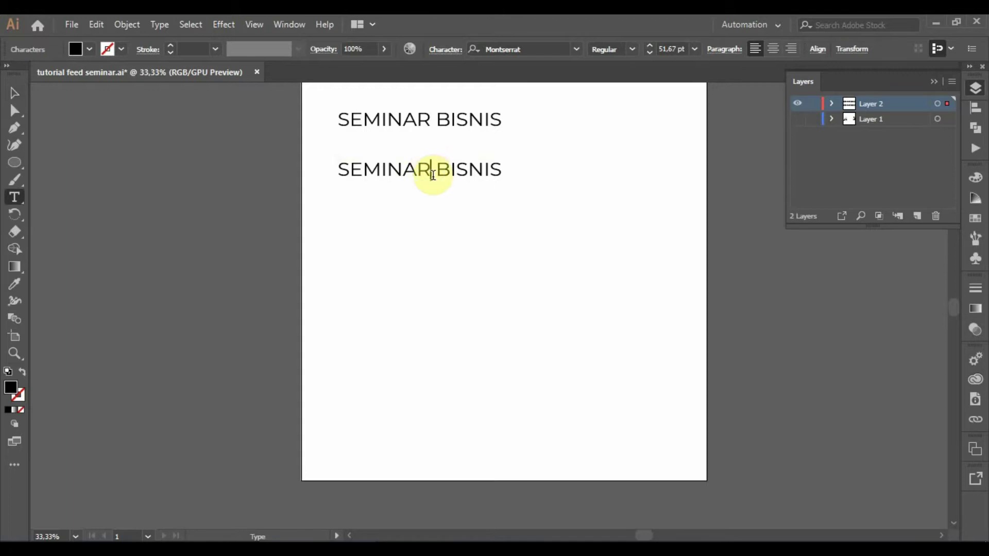
key(ctrl+a)
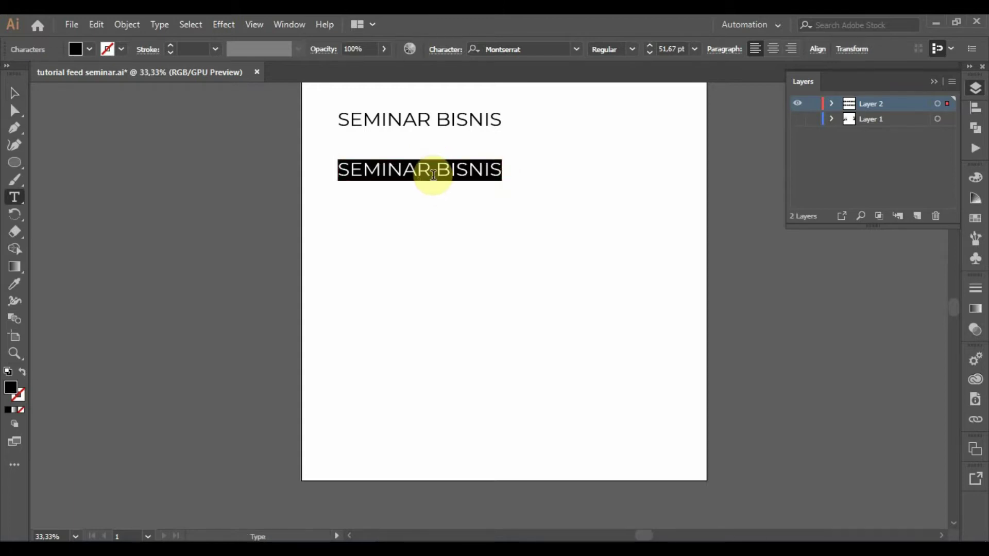
text(I)
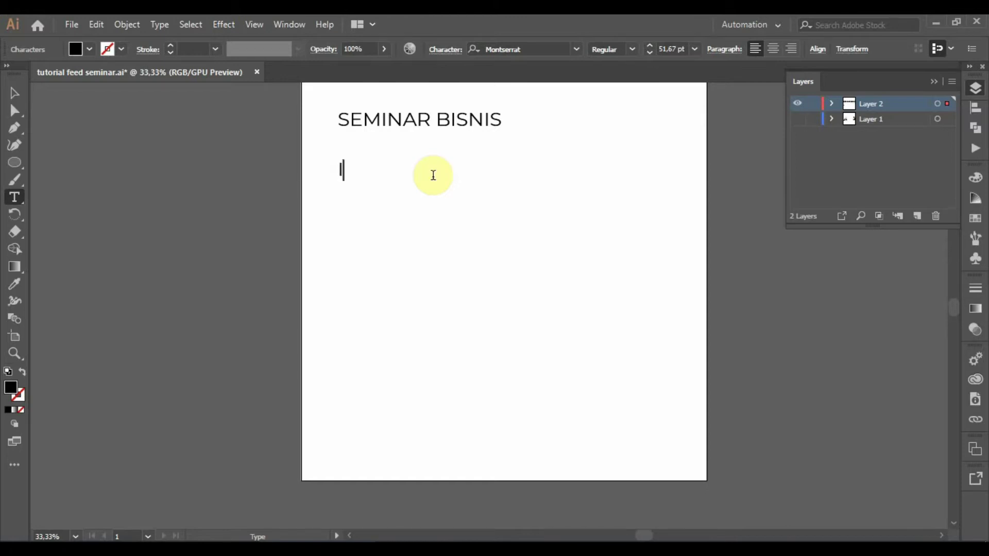
text(ni Saatnya Kita)
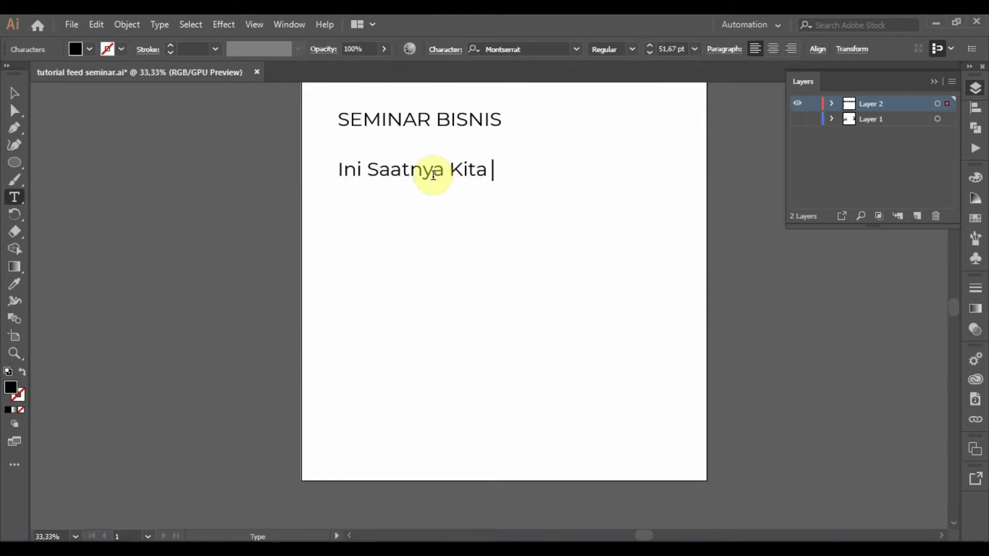
text( Menjadi Sukses di 2021)
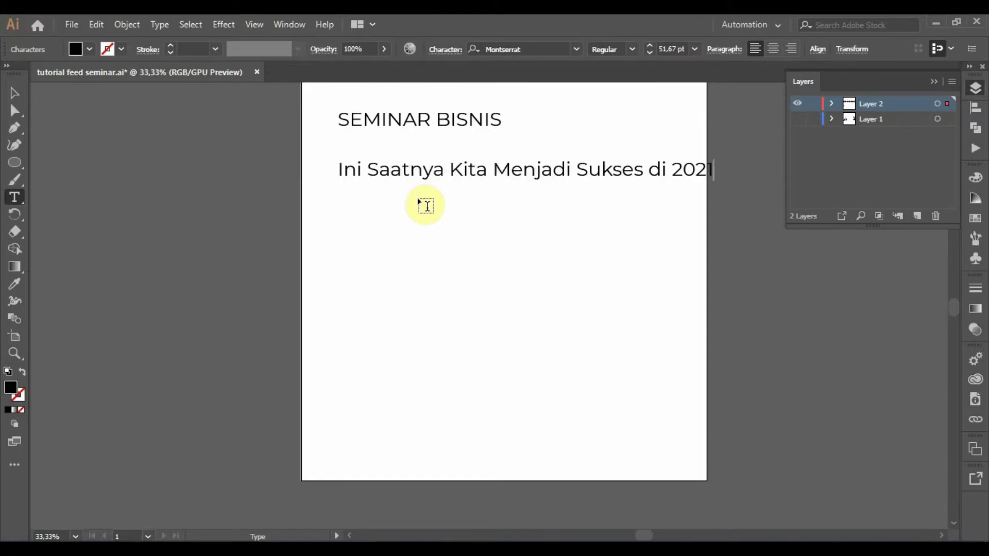
click(14, 92)
click(543, 277)
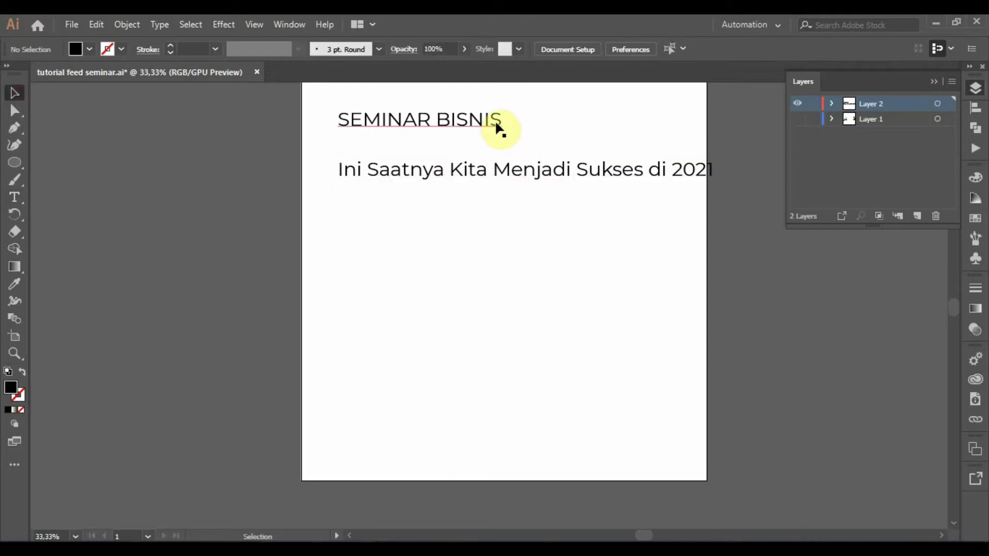
click(672, 170)
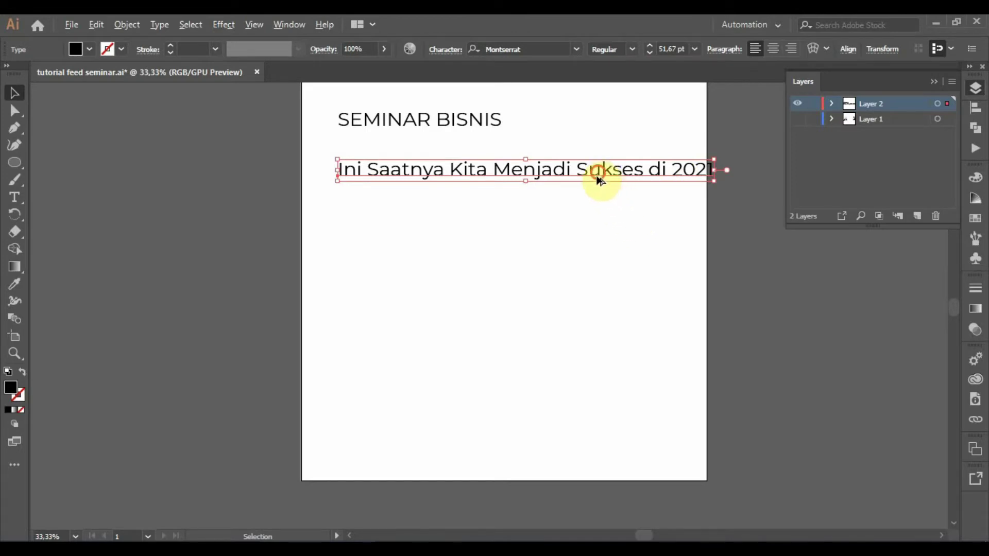
Step: Copy the quote line below and retype it as 'Narasumber' with the speaker's name beneath
drag(592, 178, 570, 223)
key(t)
triple_click(567, 217)
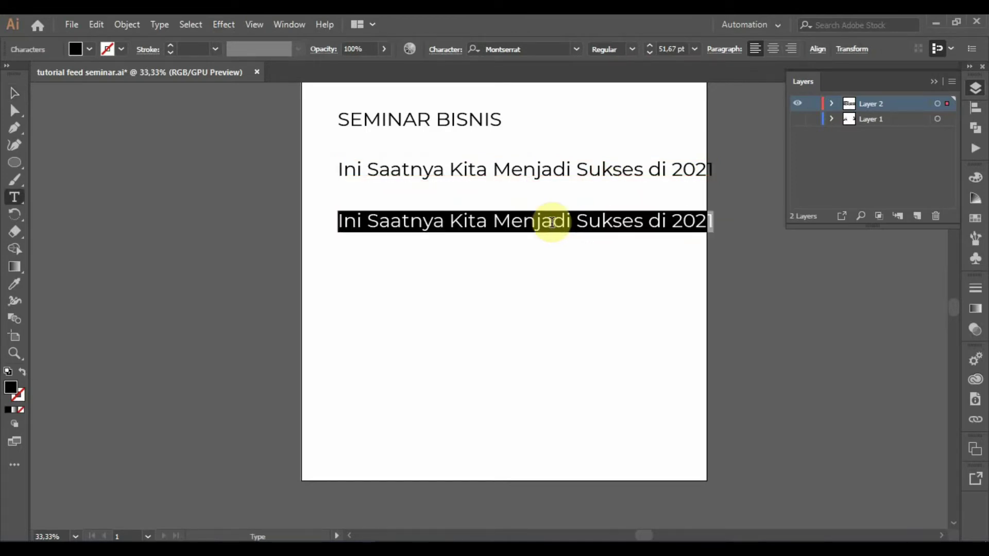
text(Narasumber)
key(Return)
text(Mr)
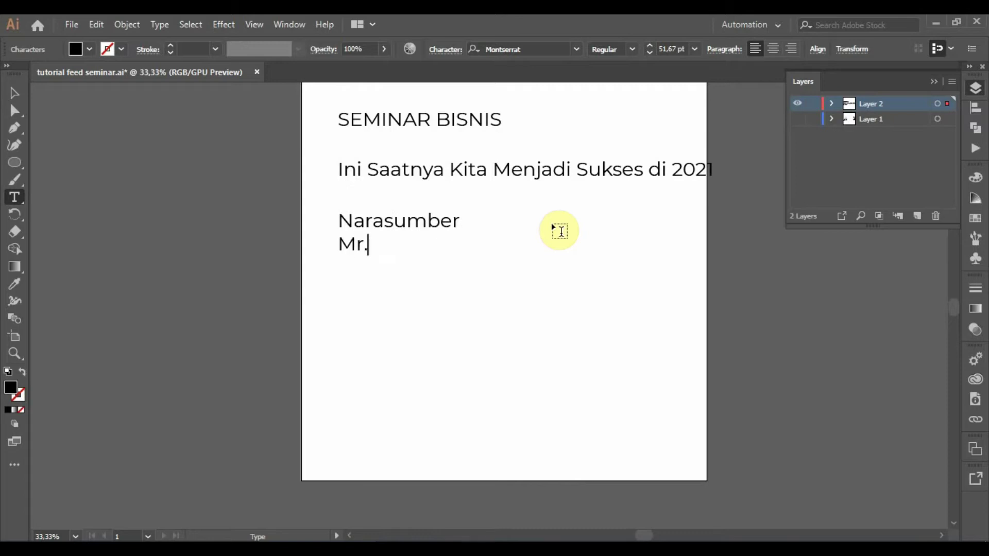
text(. John Doe)
click(13, 92)
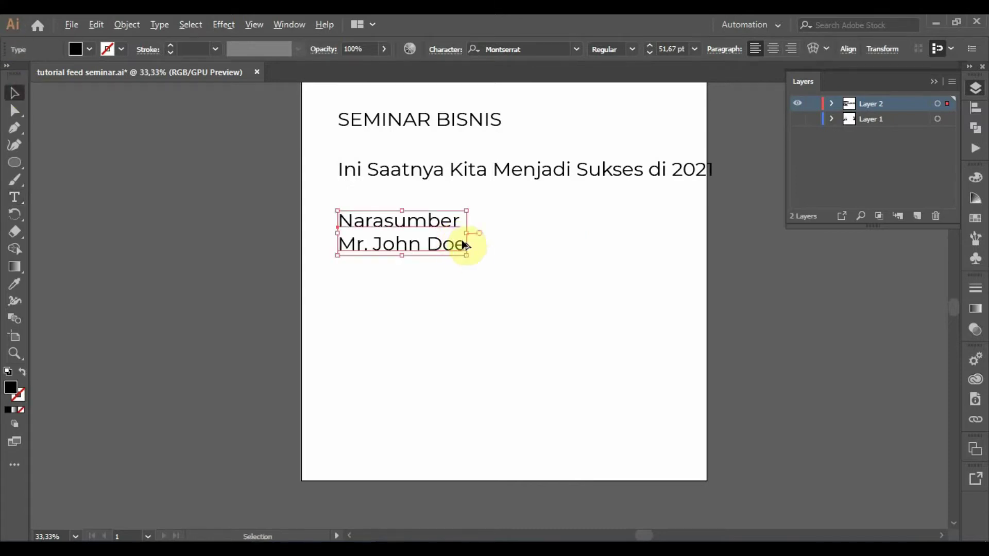
Step: Copy the Narasumber block lower and retype it as '10-11 Januari 2021' and 'Gedung Seminar Jakarta'
drag(465, 242, 453, 314)
key(t)
double_click(438, 294)
key(ctrl+a)
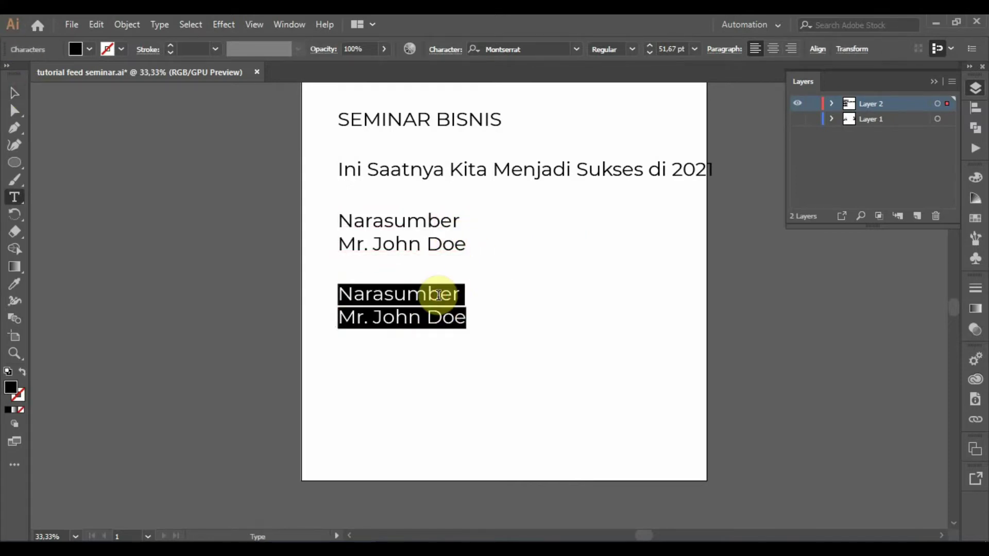
text(11.)
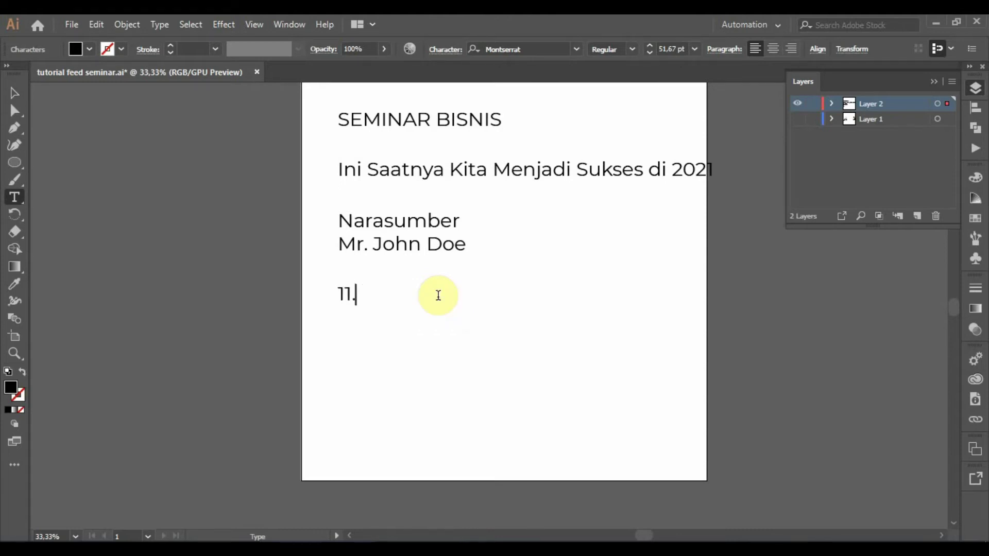
text(-1)
key(BackSpace)
key(BackSpace)
key(BackSpace)
text(0-)
text(11 Januari )
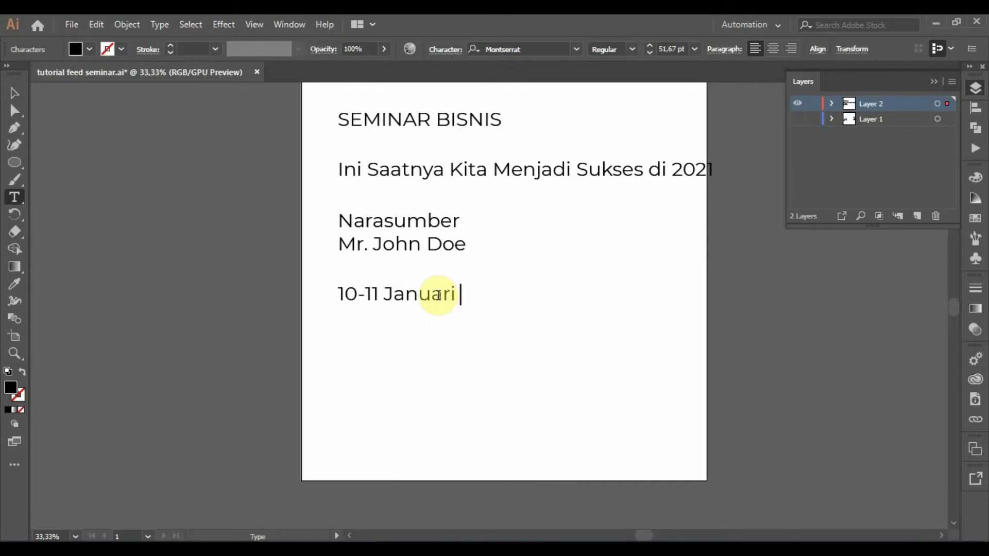
text(2020)
key(BackSpace)
text(1)
key(Return)
text(Gedung )
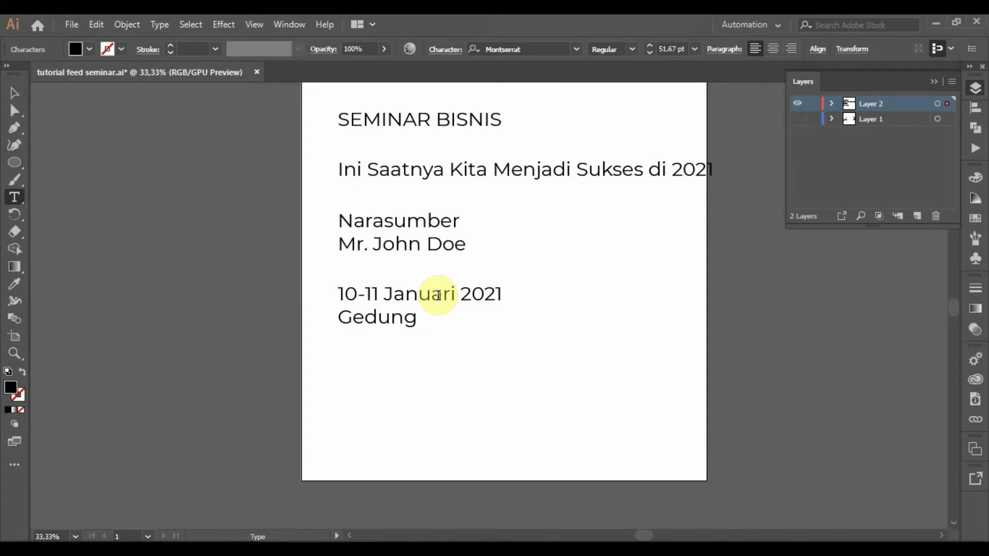
text(Seminar Ja)
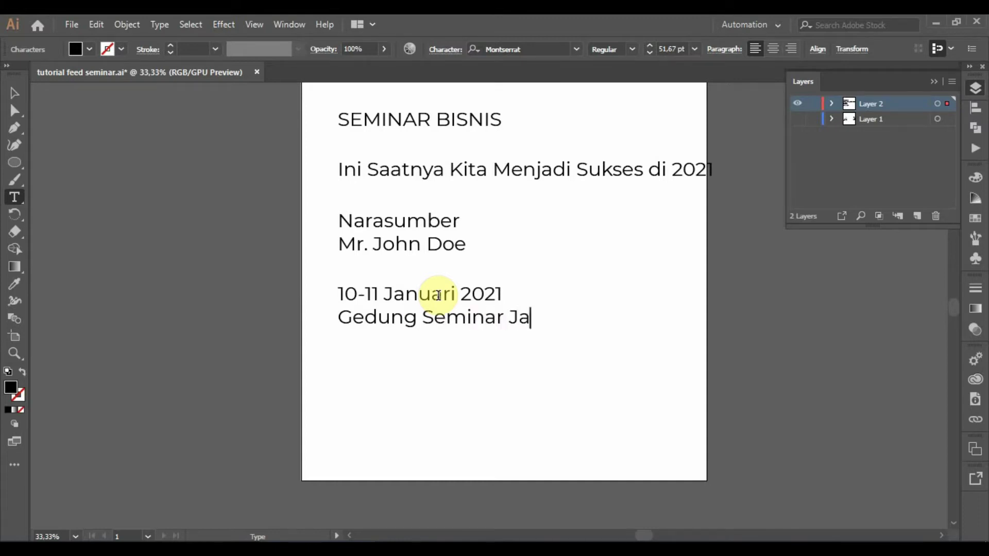
text(karta)
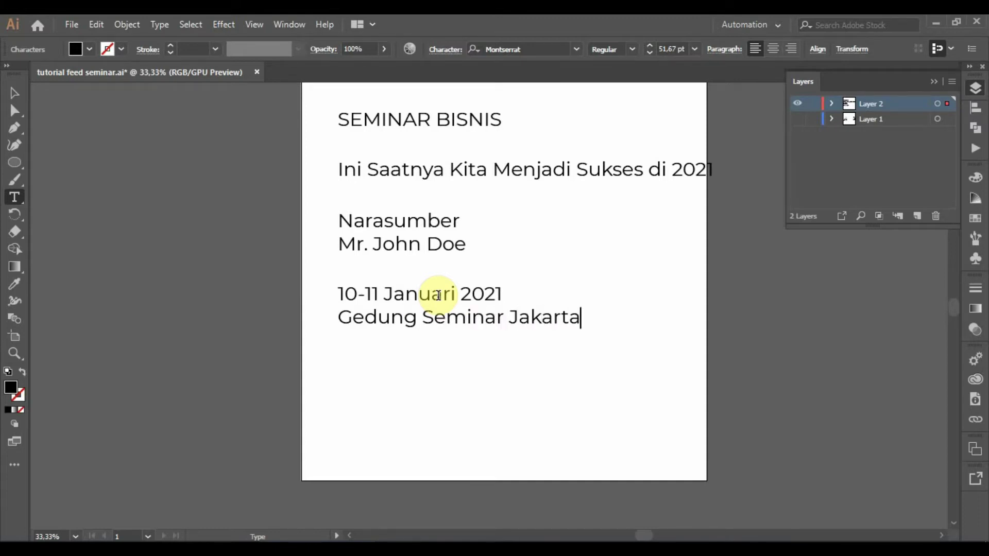
click(15, 92)
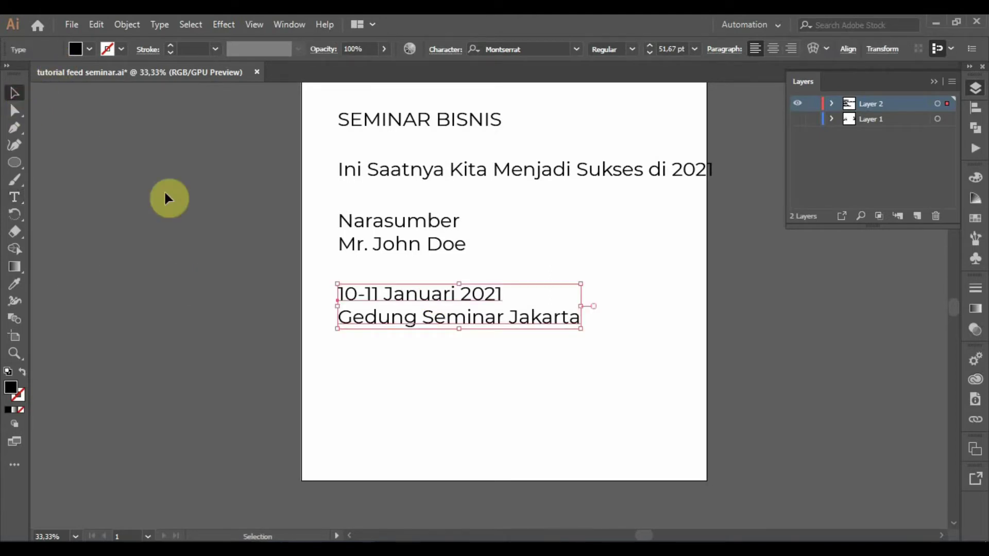
click(477, 388)
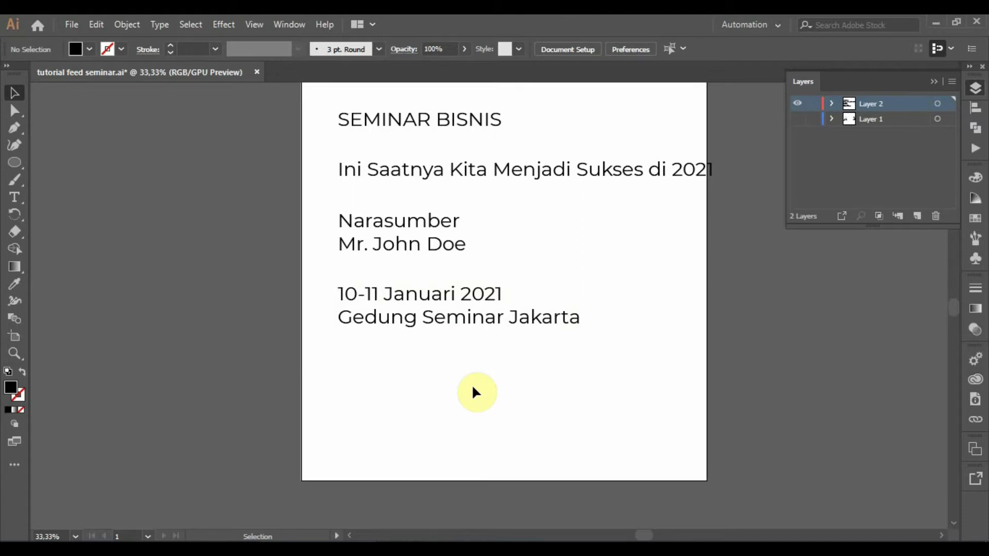
Step: Add the contact phone number as a new line below Jakarta
click(444, 318)
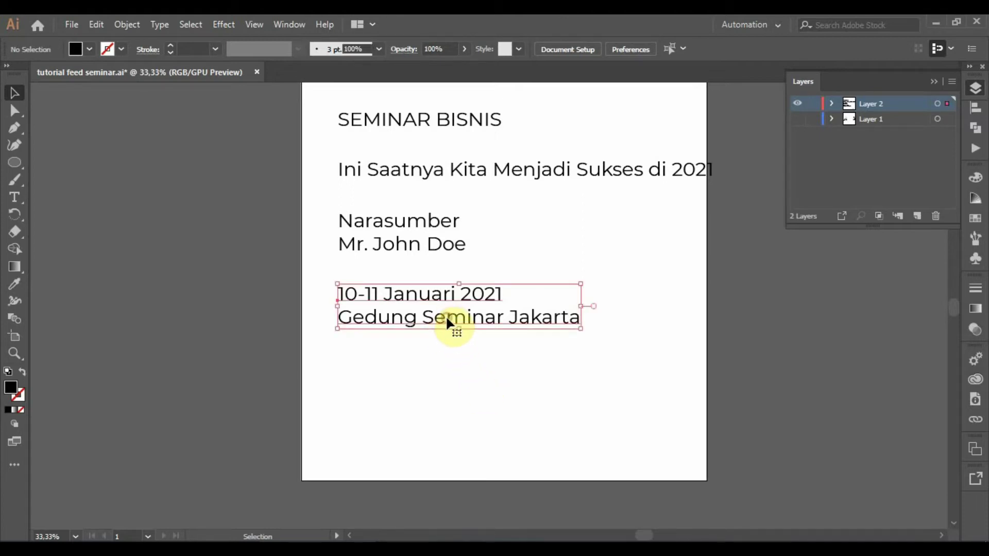
key(t)
click(577, 320)
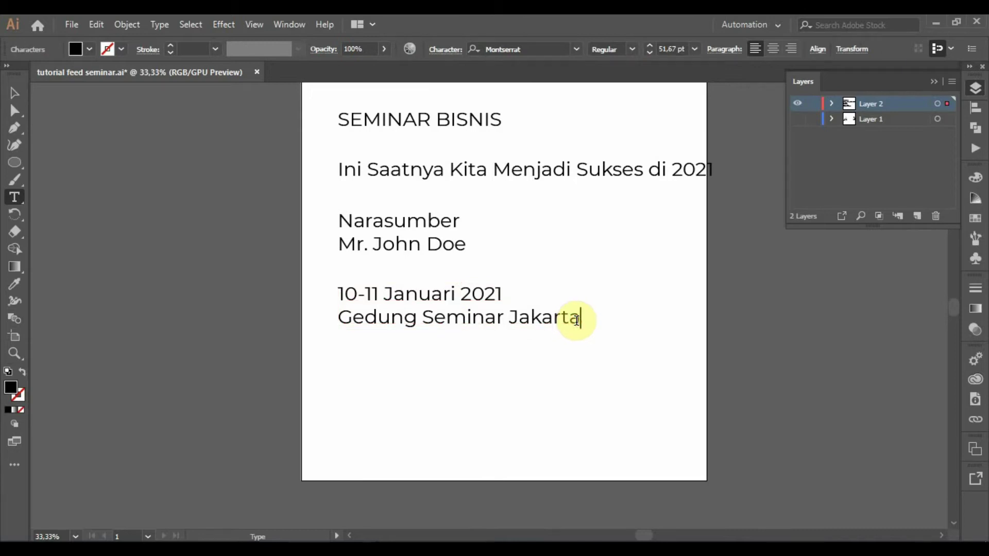
key(Return)
text(0)
text(812 3456 7890)
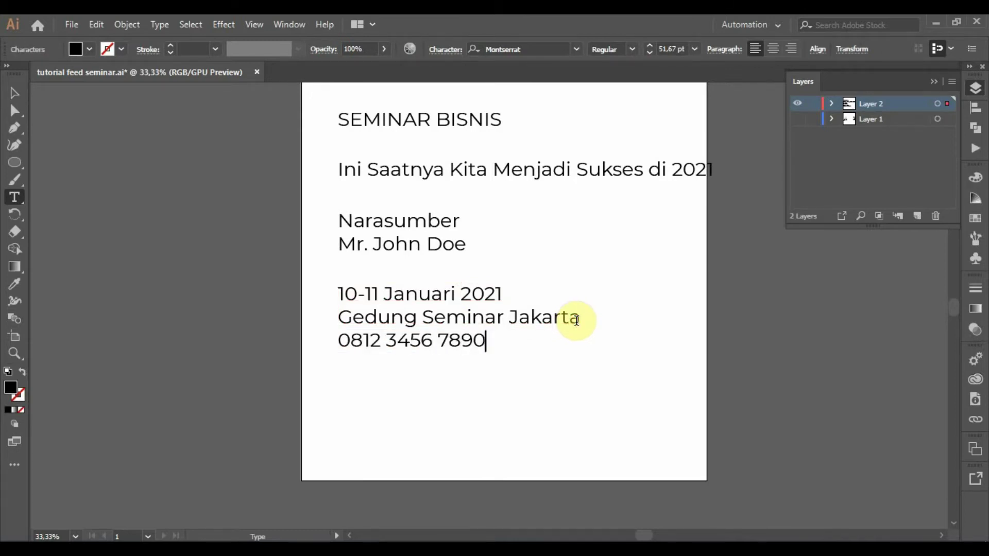
click(14, 93)
click(142, 254)
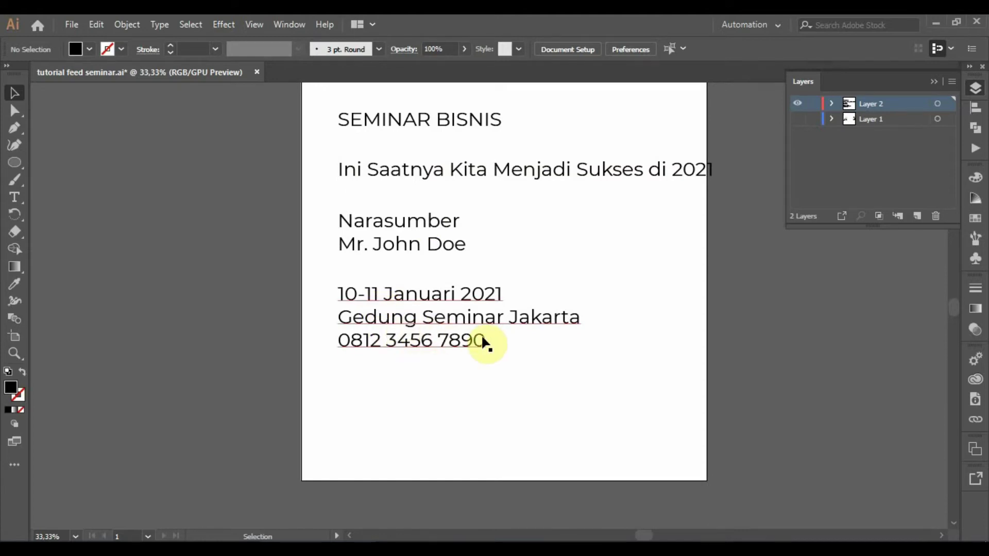
Step: Shrink the date and Narasumber blocks into the bottom corners and enlarge the title to 75.8 pt
click(456, 329)
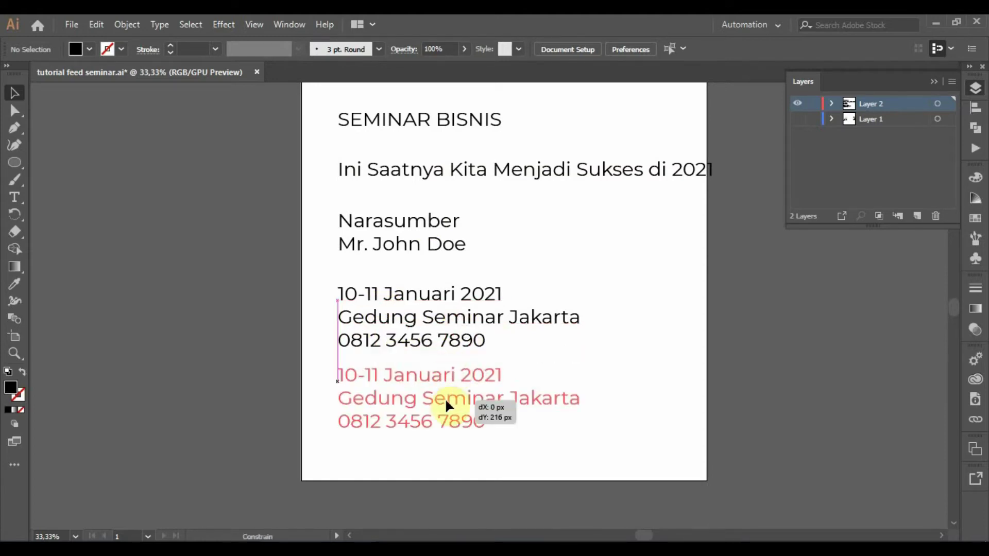
drag(456, 330, 456, 425)
drag(580, 381, 512, 408)
click(443, 246)
mouse_move(466, 211)
mouse_down()
mouse_move(429, 223)
mouse_move(668, 408)
mouse_move(644, 417)
mouse_up()
click(527, 177)
click(431, 114)
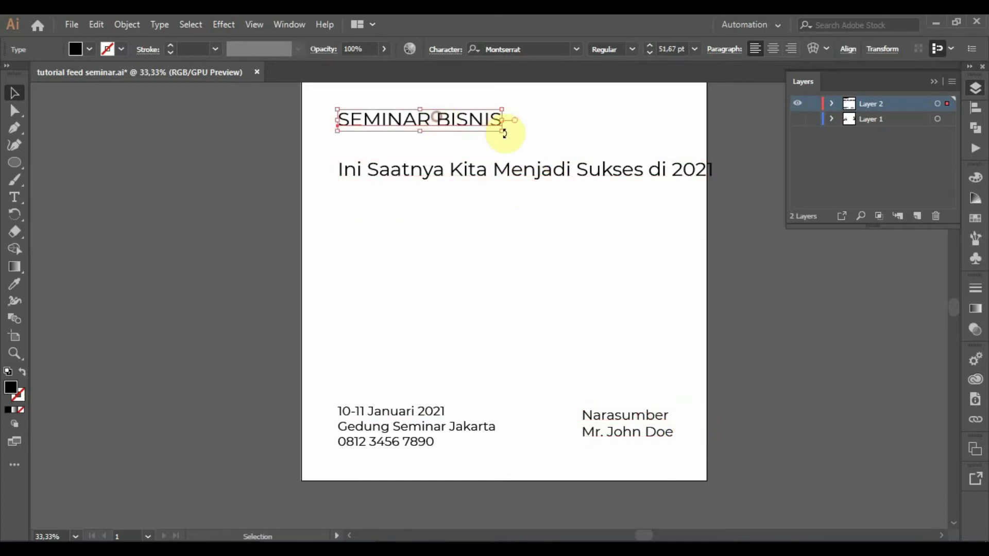
drag(503, 132, 578, 141)
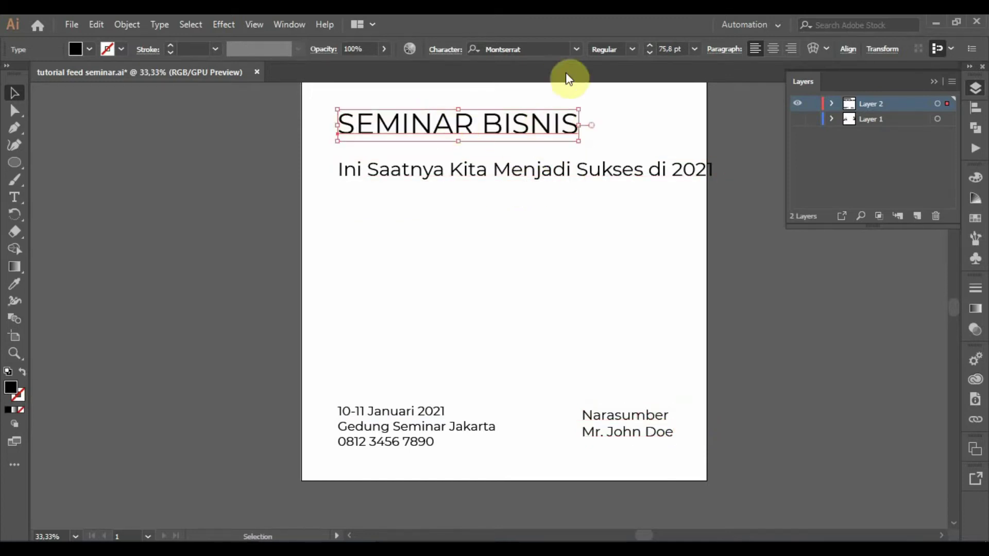
Step: Set both SEMINAR BISNIS and the subtitle to ExtraBold
click(631, 49)
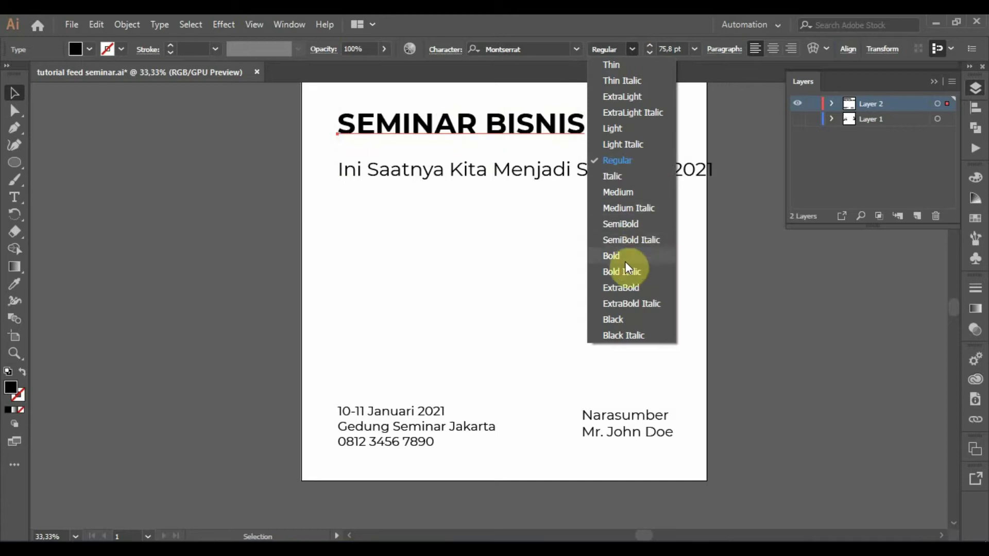
click(630, 287)
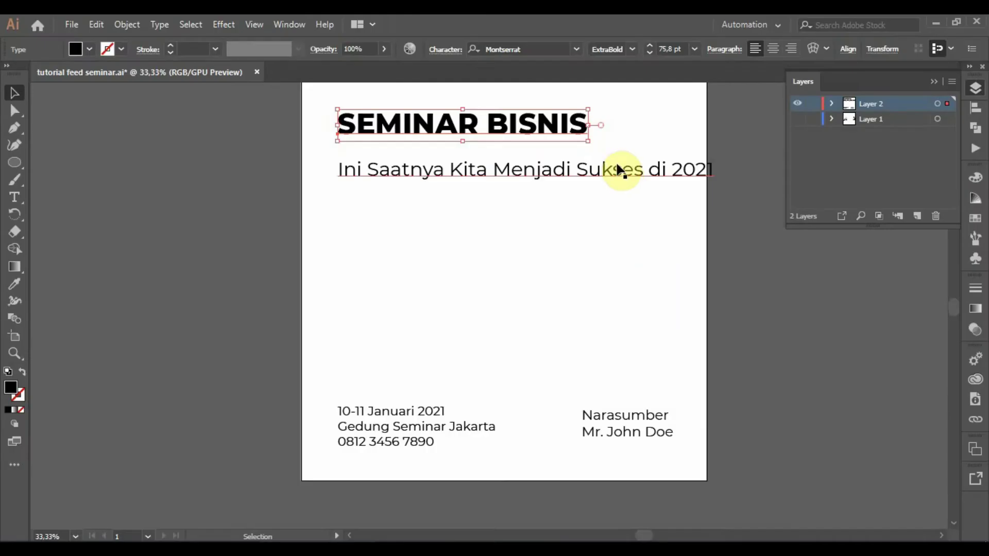
click(617, 167)
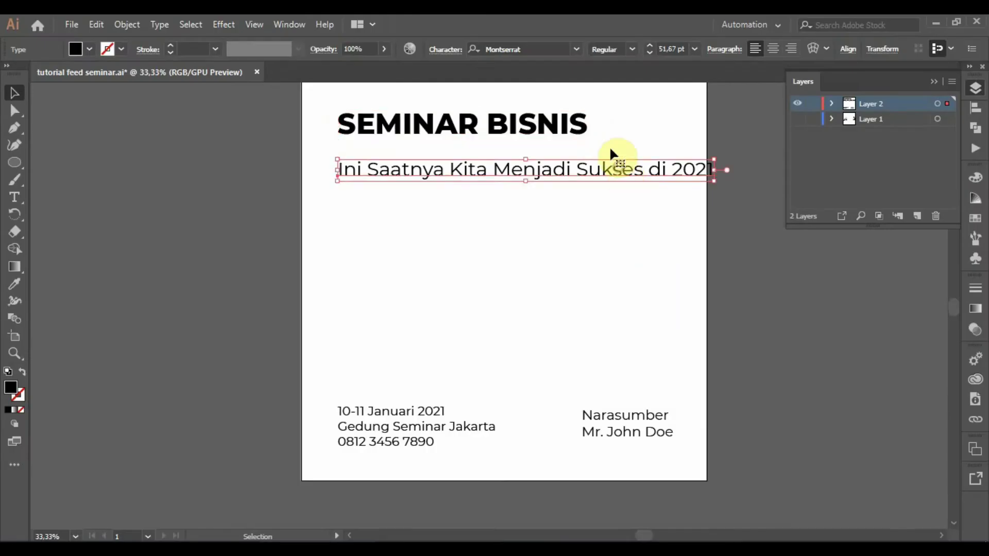
click(631, 49)
click(623, 271)
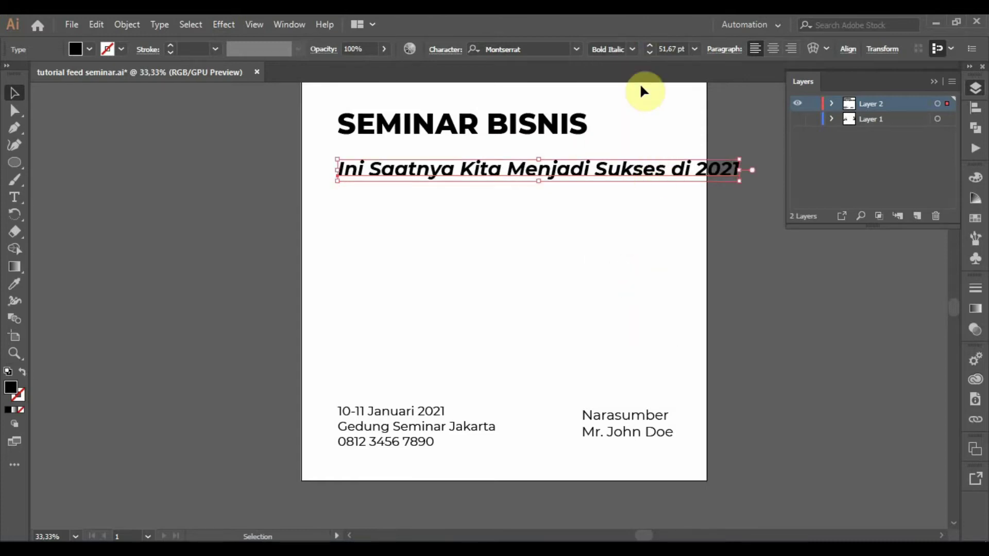
click(632, 49)
click(617, 284)
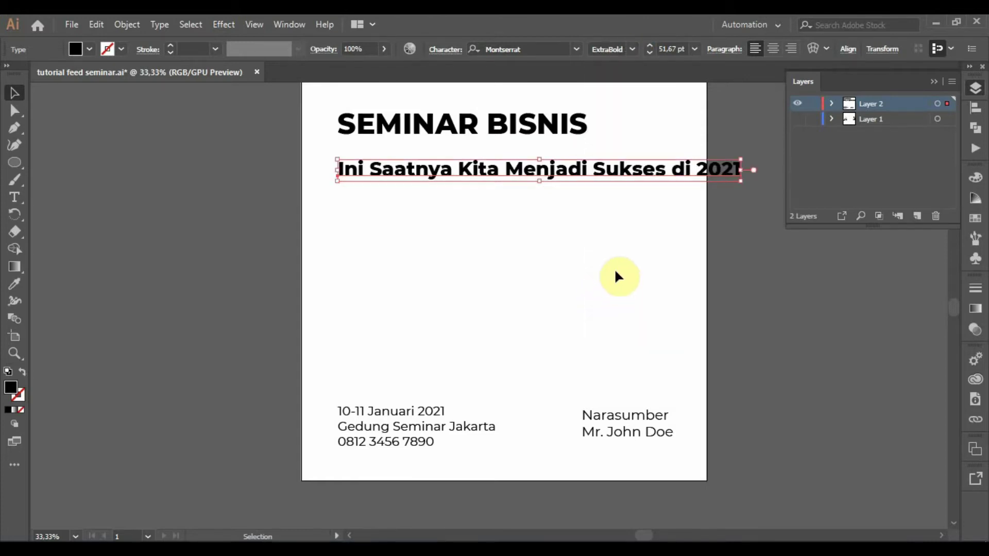
Step: Break the subtitle after 'Saatnya' and 'Menjadi' into three lines and enlarge it to about 73 pt
key(t)
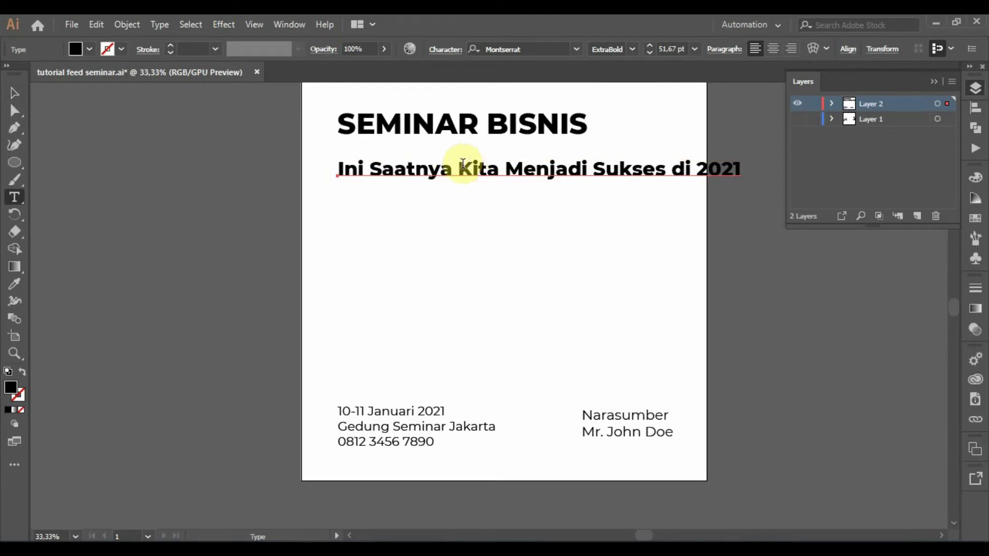
click(452, 169)
key(Return)
click(471, 192)
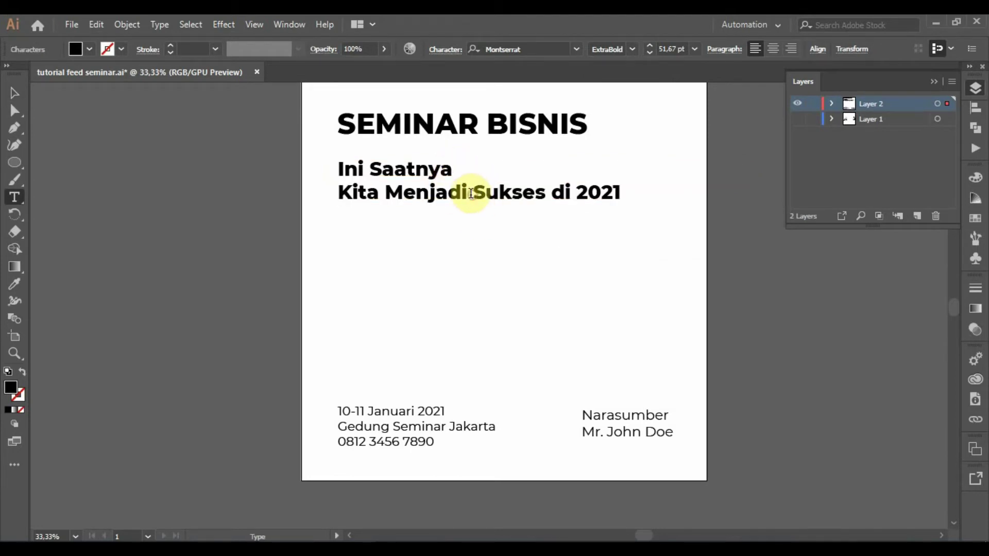
key(Return)
click(15, 93)
click(482, 225)
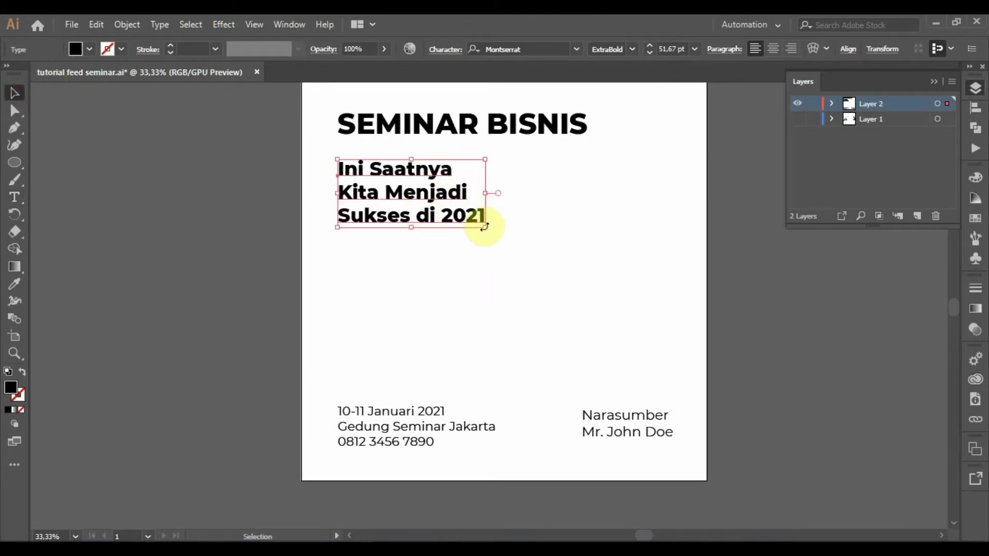
drag(486, 224, 544, 292)
click(465, 339)
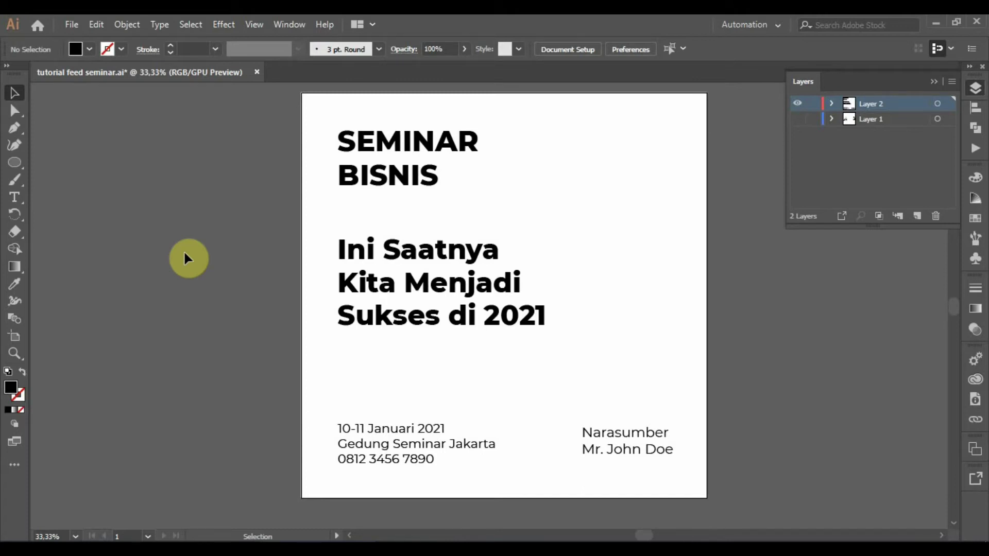
Step: Show Layer 1 and select the building photo
click(797, 119)
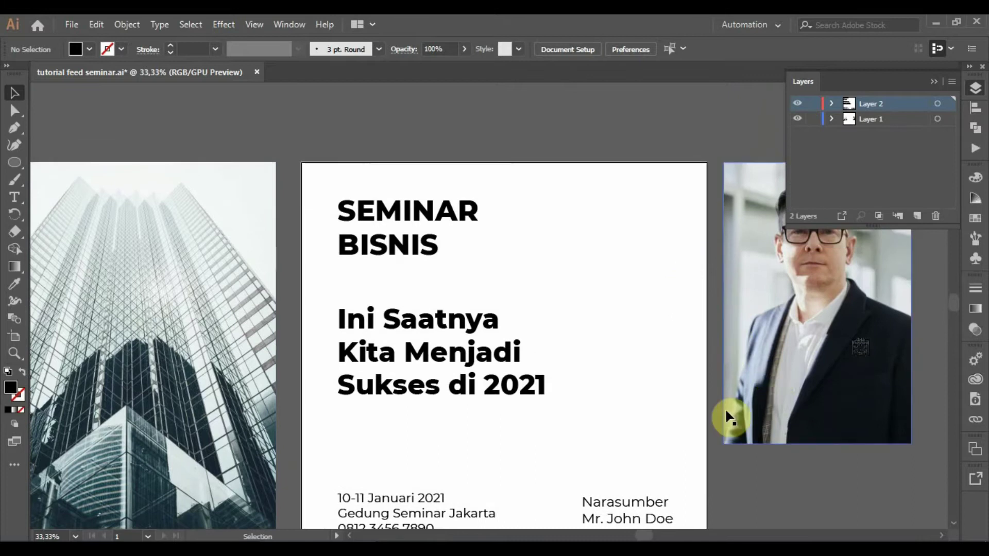
drag(713, 236, 690, 268)
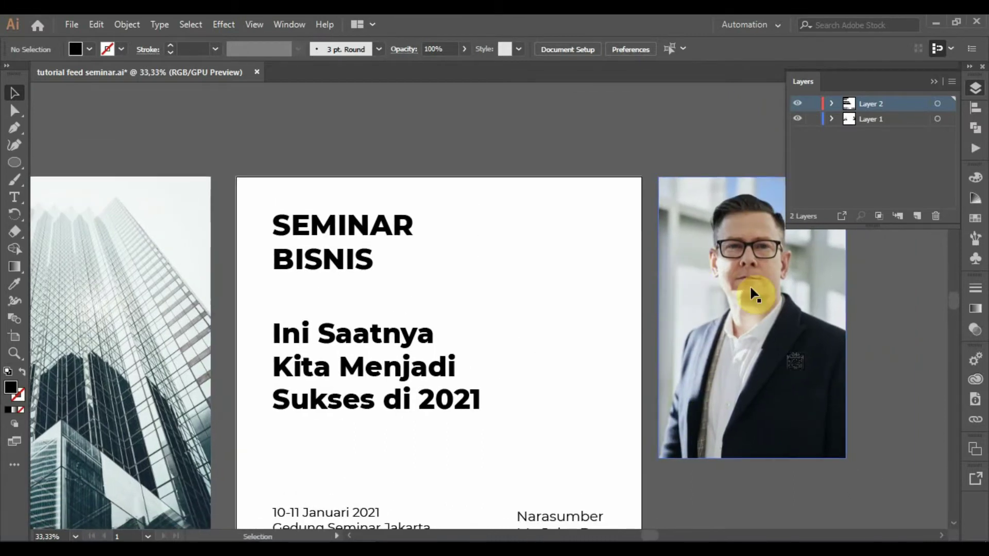
drag(318, 127, 501, 144)
scroll(289, 278, down, 3)
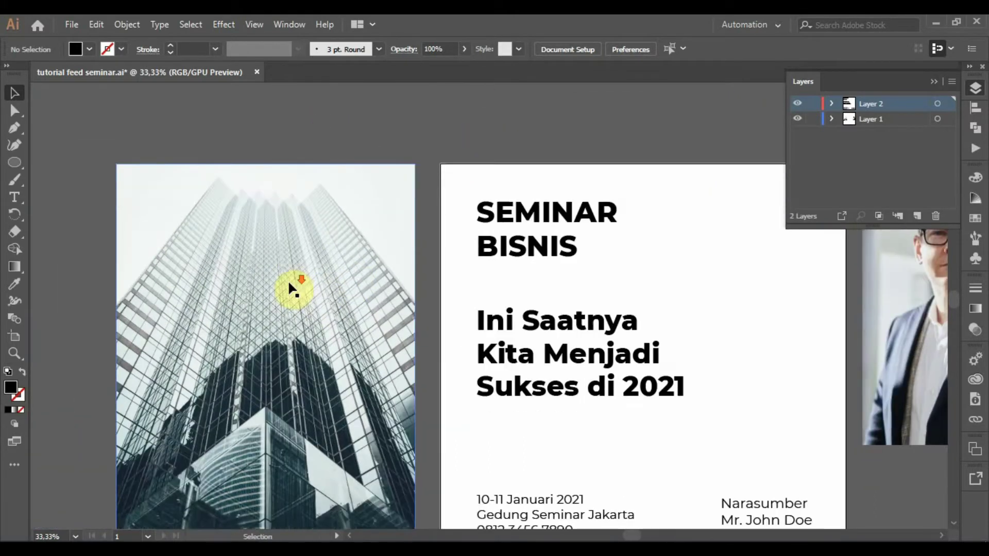
drag(310, 254, 196, 279)
click(196, 279)
scroll(195, 280, down, 3)
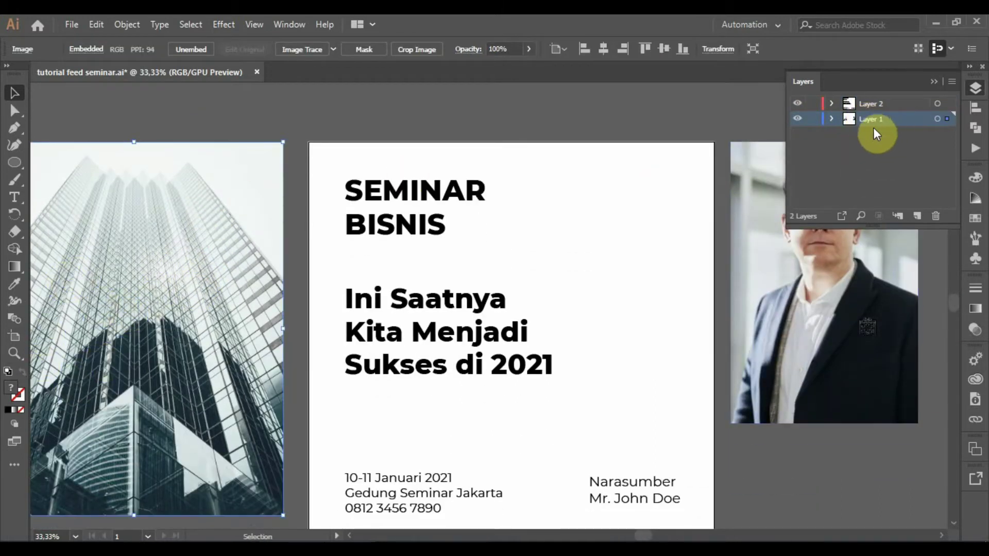
Step: Centre the building photo horizontally and vertically and scale it to cover the artboard
click(608, 49)
click(659, 48)
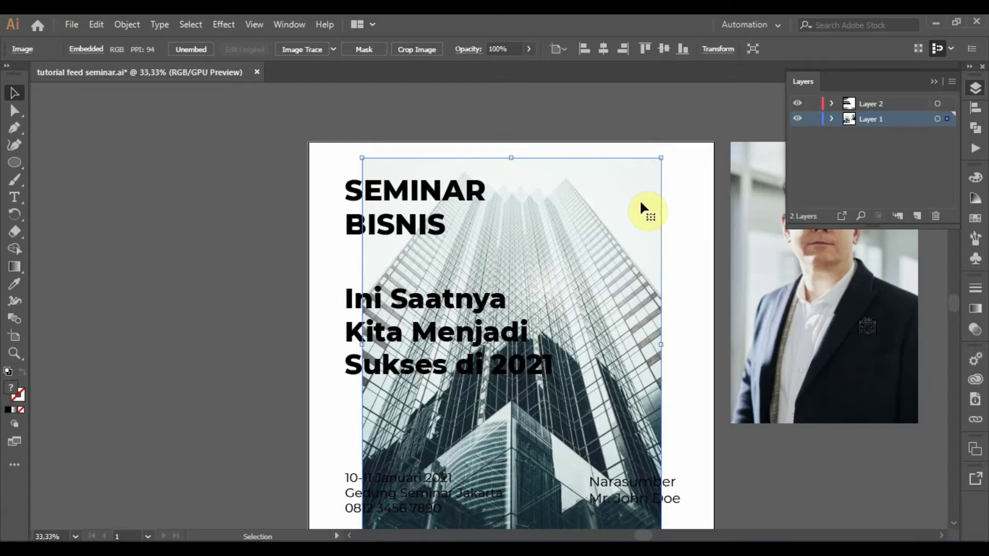
drag(658, 157, 700, 217)
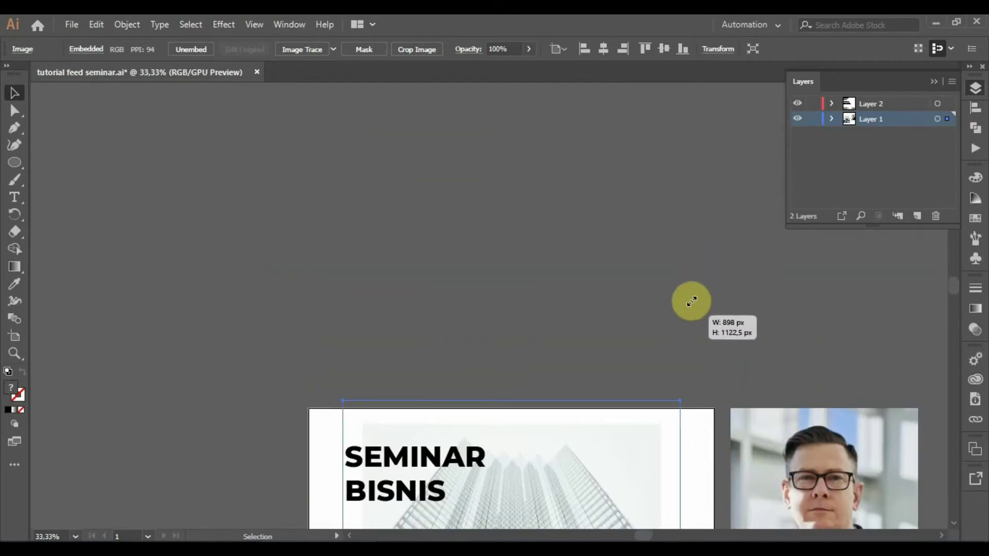
drag(701, 218, 719, 256)
scroll(643, 268, down, 3)
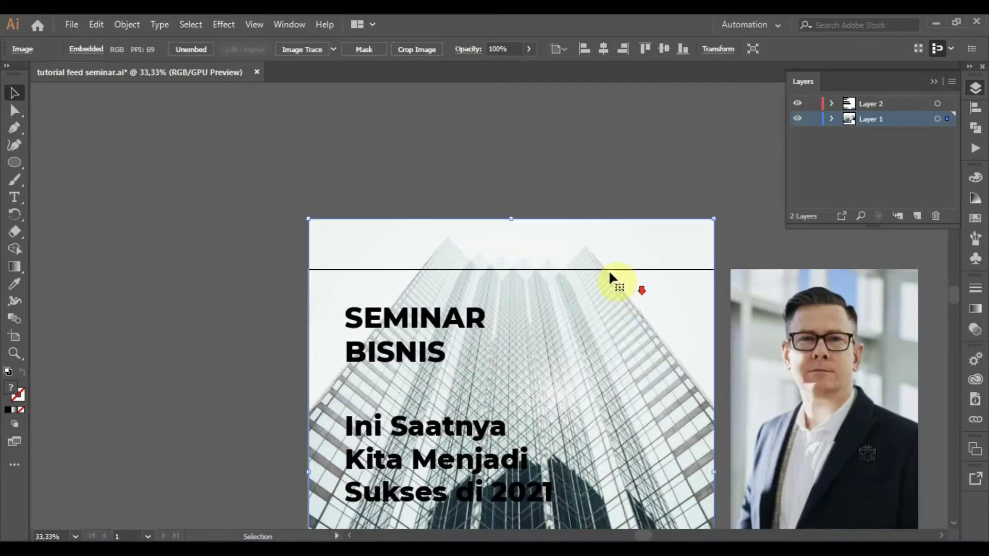
scroll(618, 257, down, 5)
scroll(628, 242, down, 1)
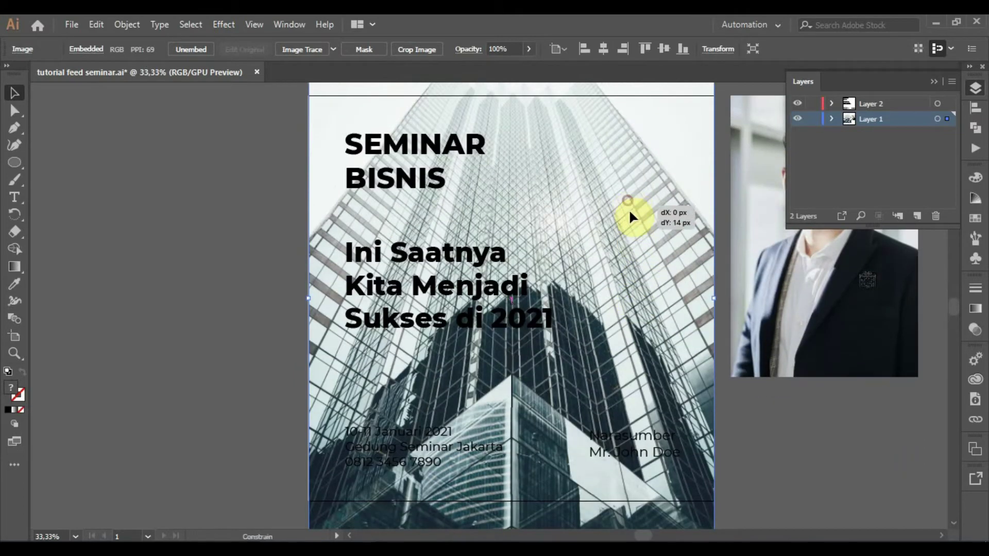
drag(628, 208, 629, 213)
key(ctrl+minus)
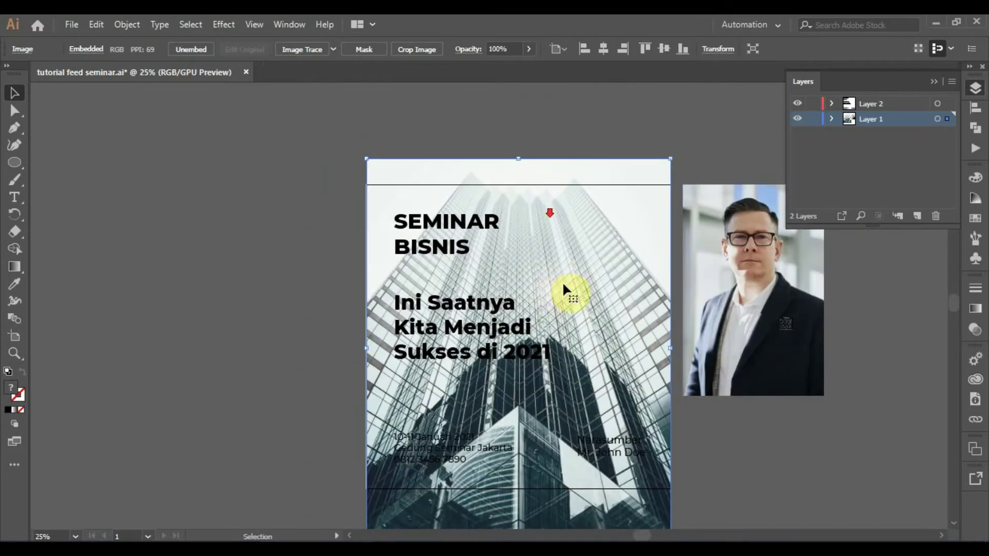
mouse_move(564, 290)
mouse_down()
mouse_move(476, 184)
mouse_move(484, 193)
mouse_up()
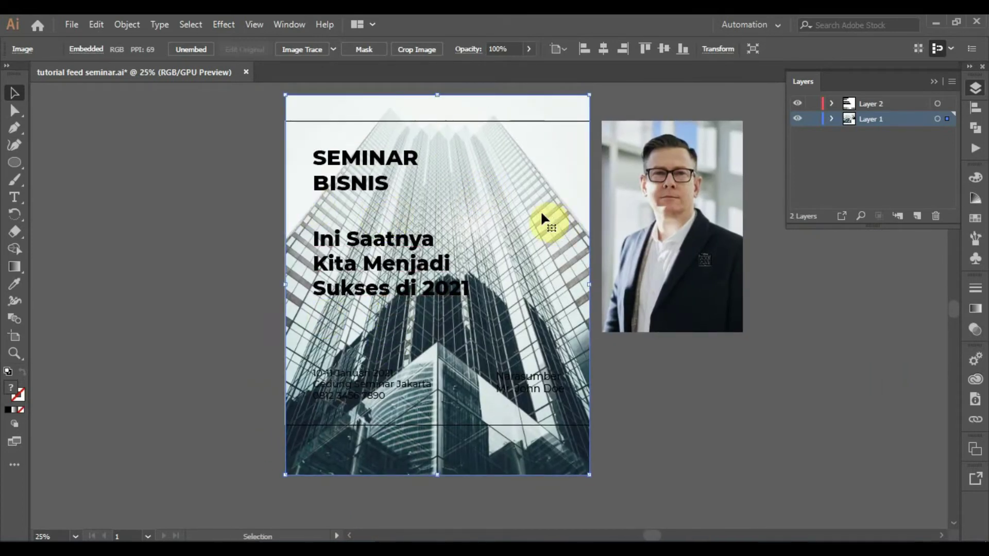
scroll(541, 217, up, 2)
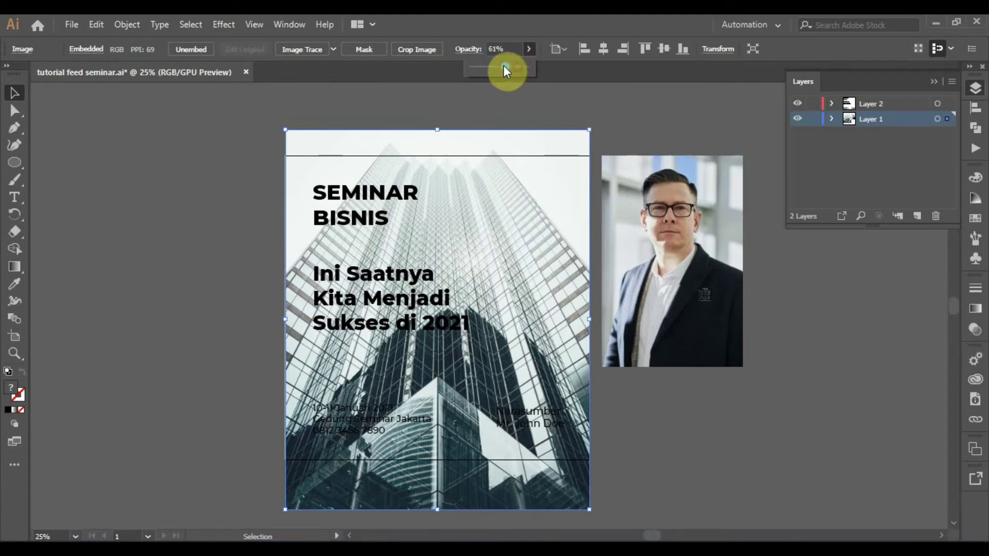
Step: Set the building photo's Opacity to 37% and preview the faded result
drag(489, 63, 483, 65)
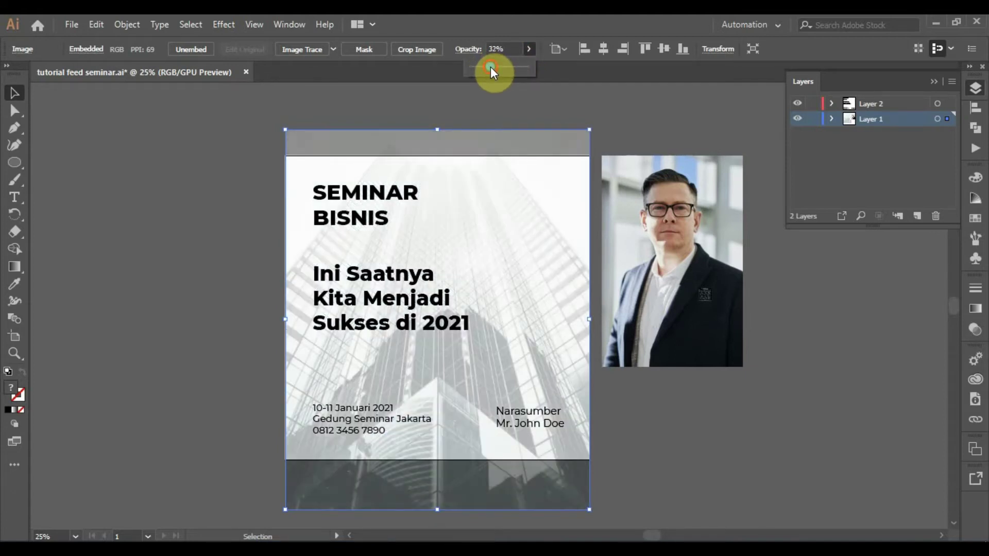
drag(493, 67, 493, 67)
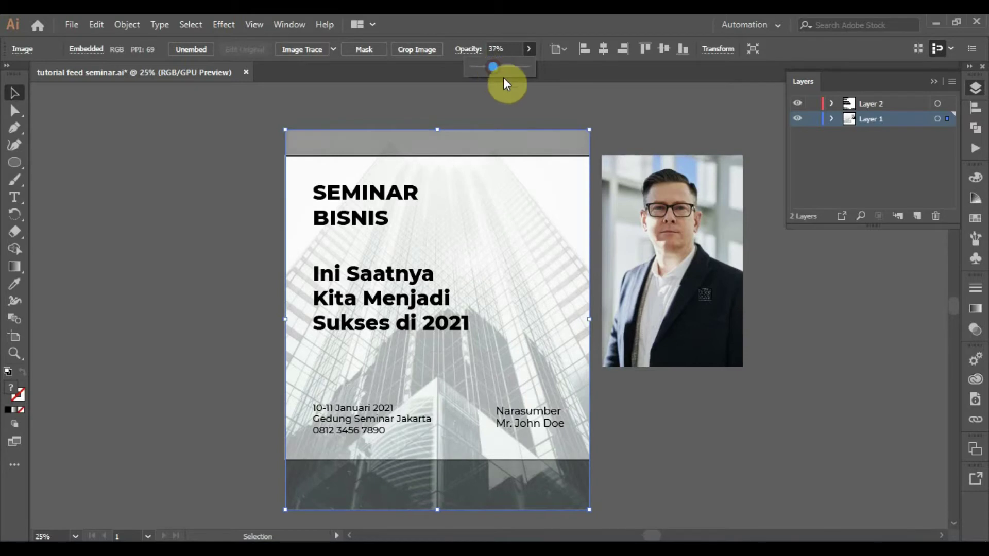
click(267, 194)
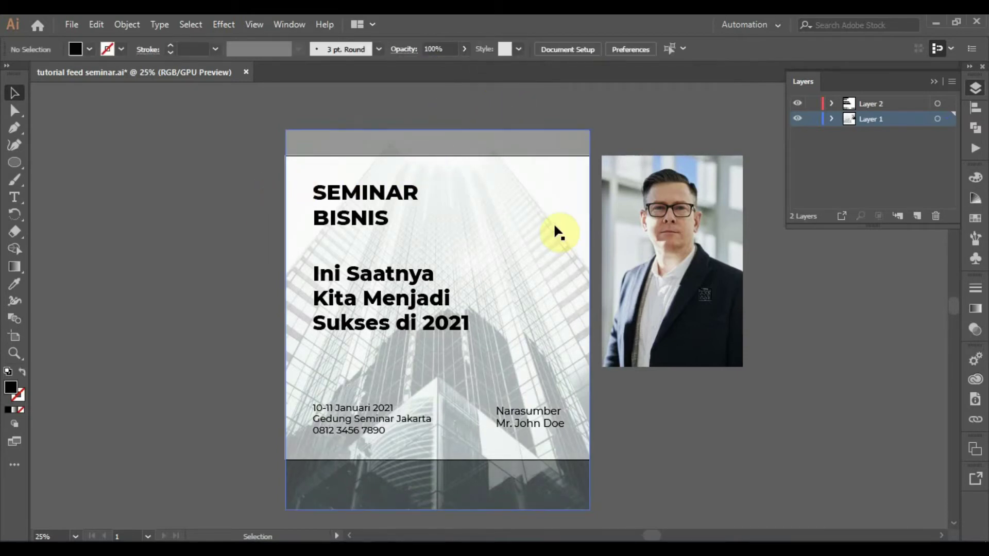
click(549, 222)
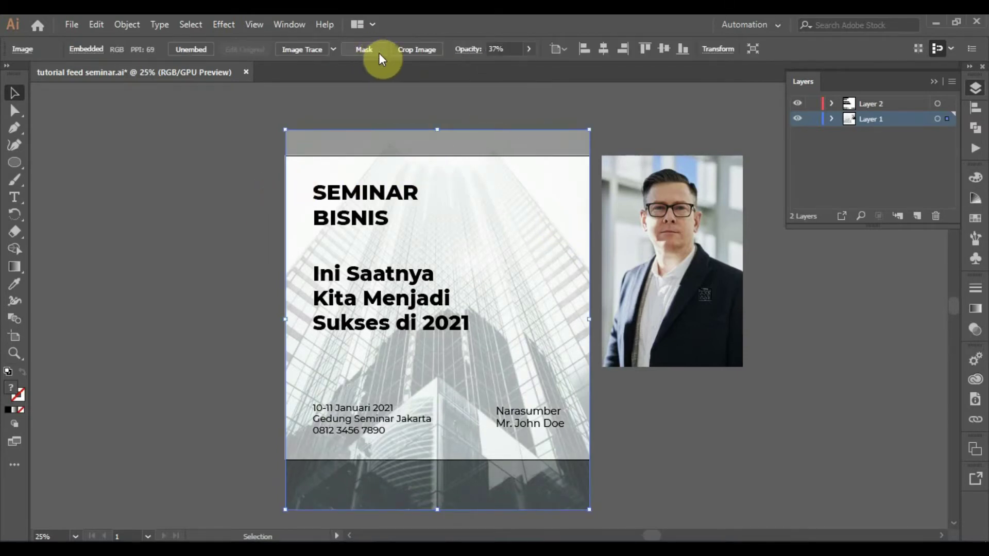
Step: Clip the building photo and trim the mask's bottom edge up to the image's bottom
scroll(259, 379, down, 3)
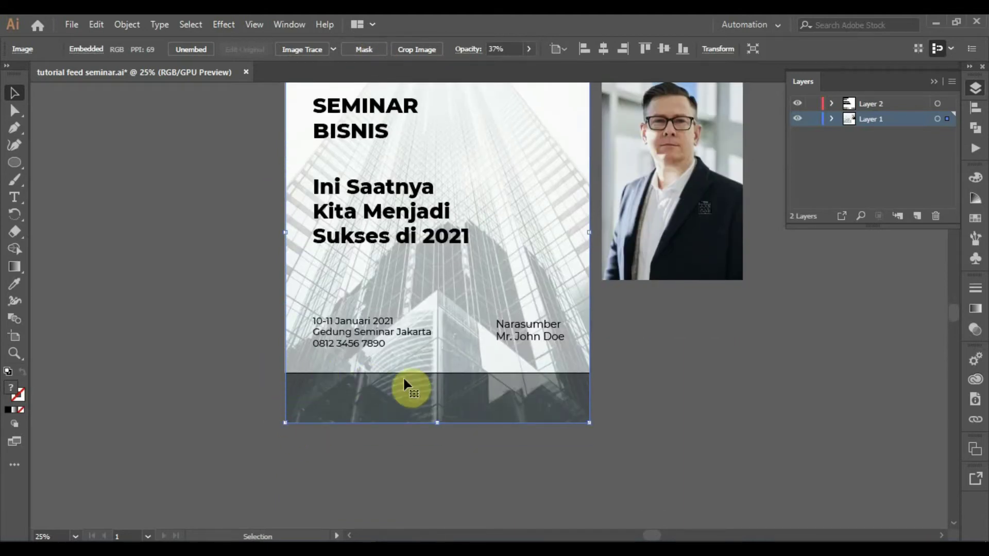
scroll(595, 399, up, 3)
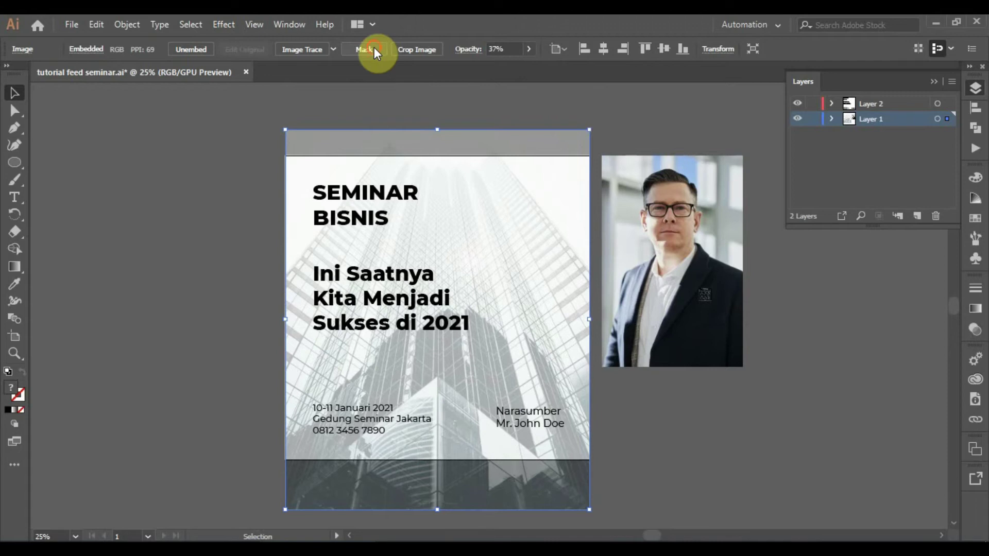
click(374, 47)
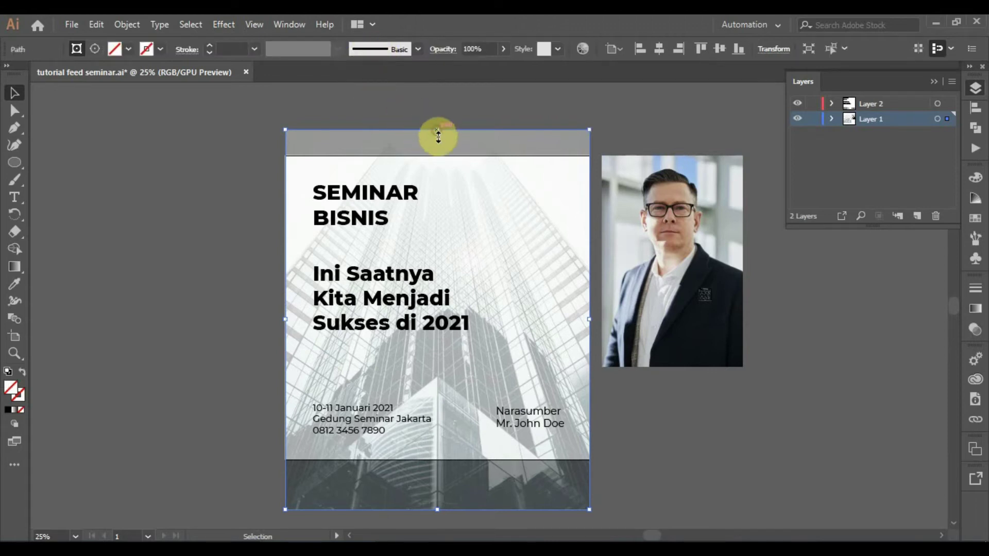
drag(438, 135, 439, 156)
scroll(234, 211, down, 4)
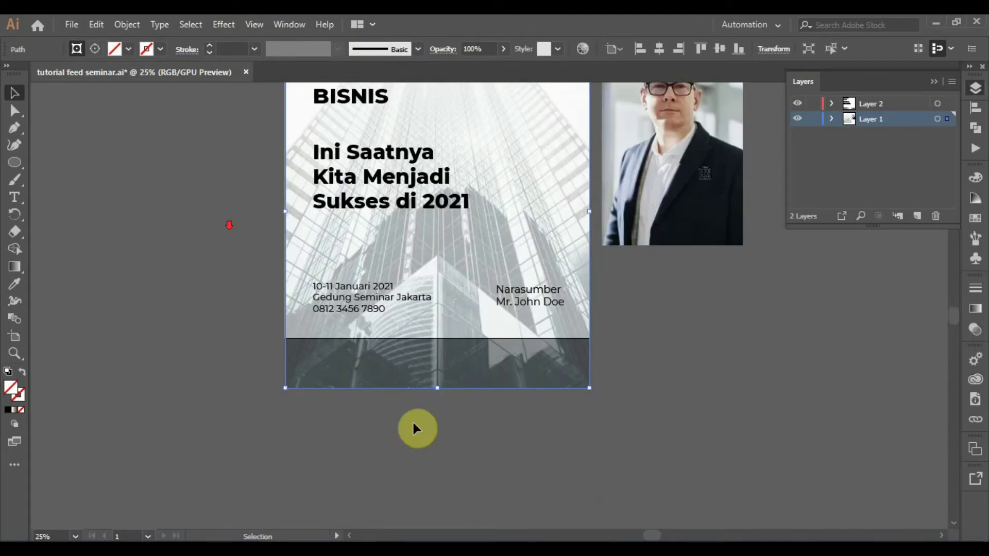
drag(436, 389, 412, 337)
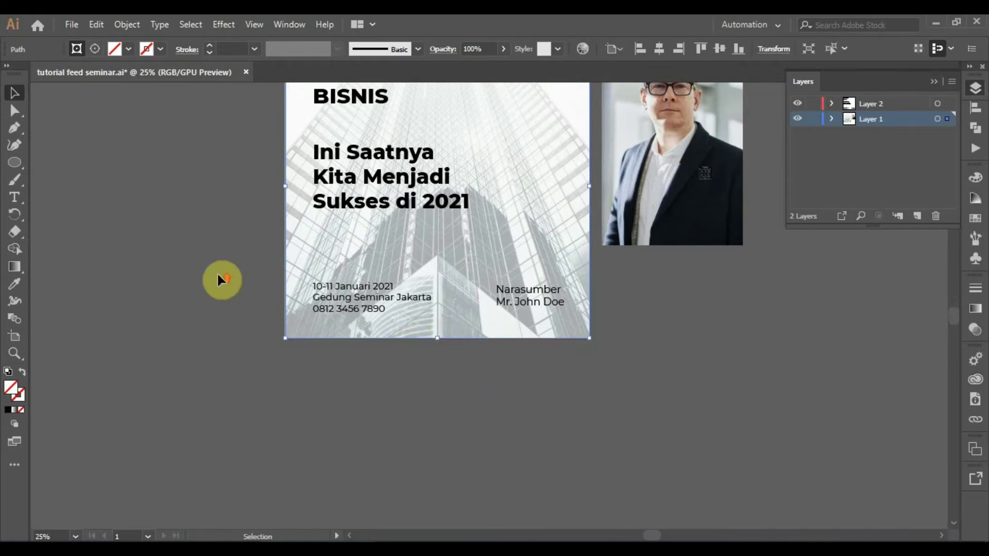
scroll(217, 272, up, 2)
scroll(246, 212, up, 3)
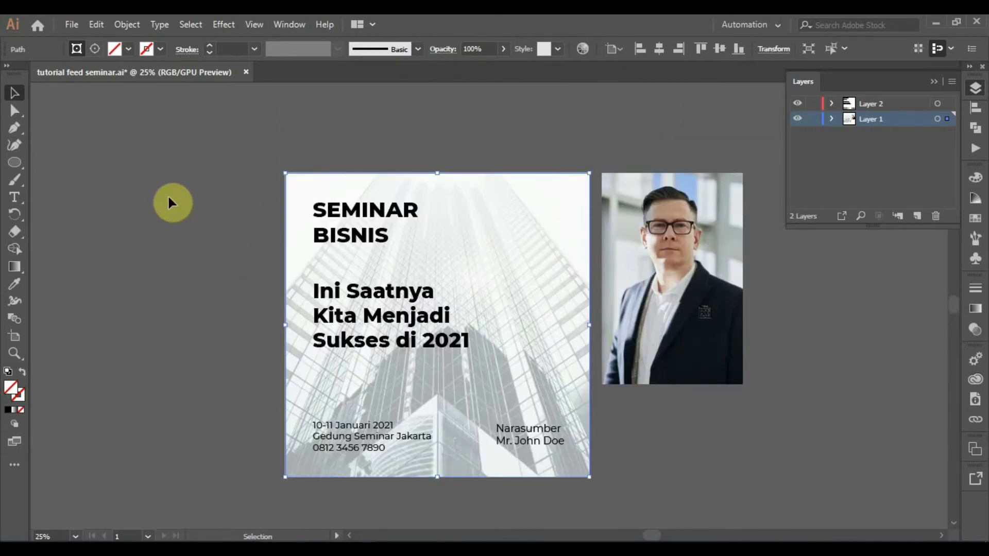
click(148, 221)
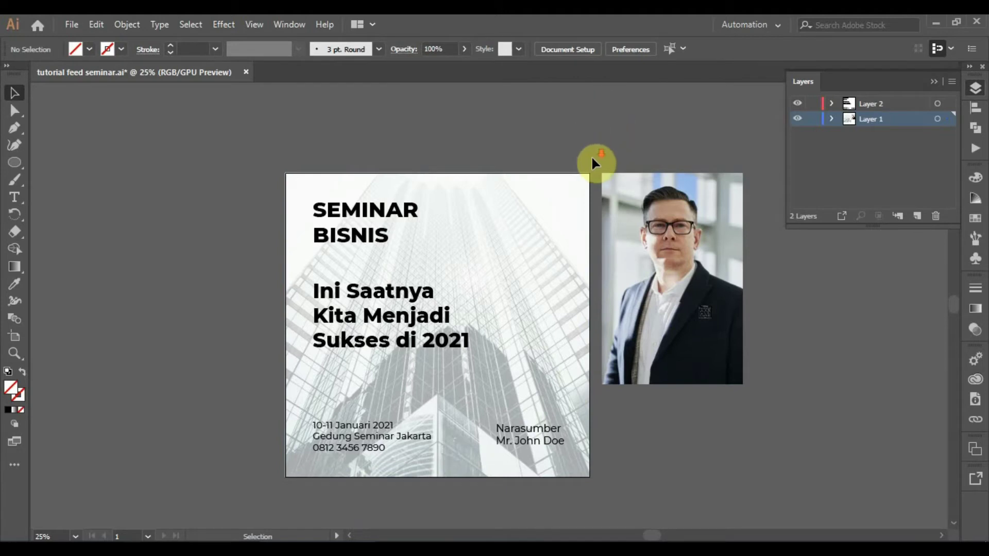
scroll(623, 362, down, 2)
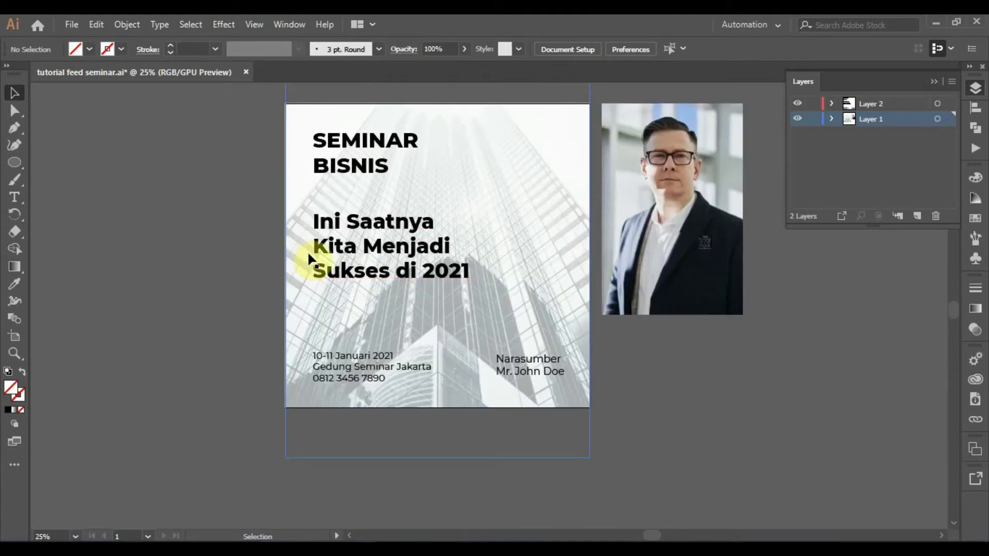
Step: Move the speaker photo onto the poster's lower-right corner and enlarge it proportionally
click(660, 240)
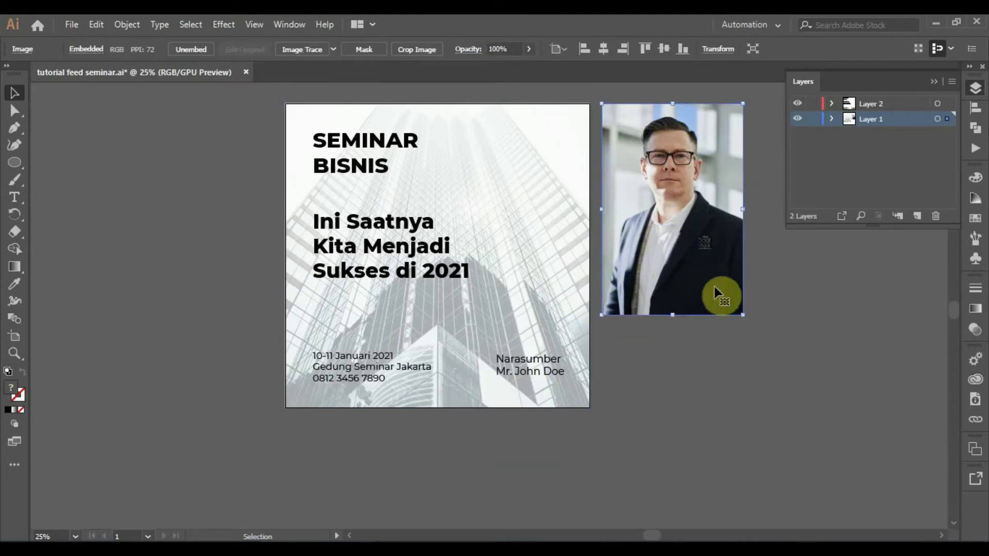
drag(715, 289, 560, 380)
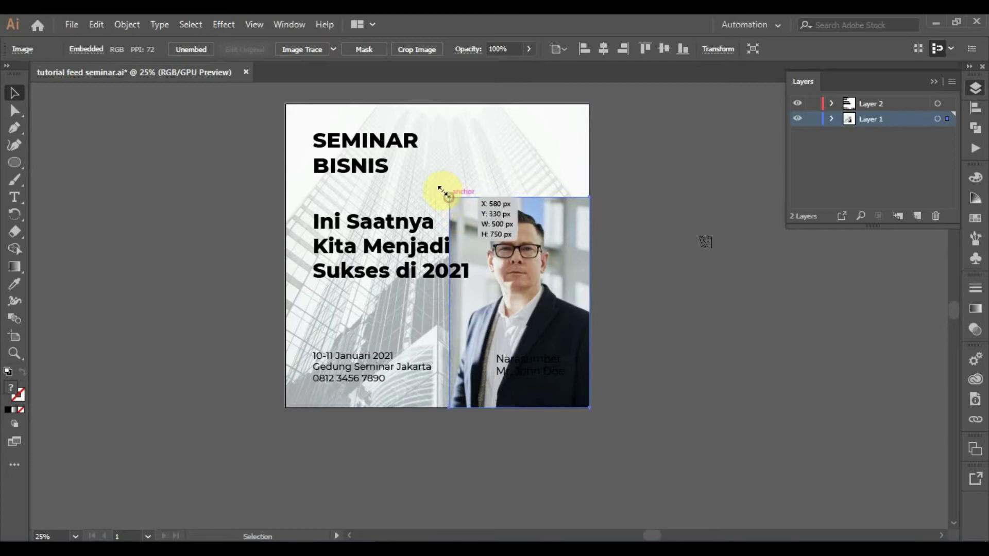
drag(449, 198, 431, 171)
click(667, 365)
scroll(600, 295, down, 1)
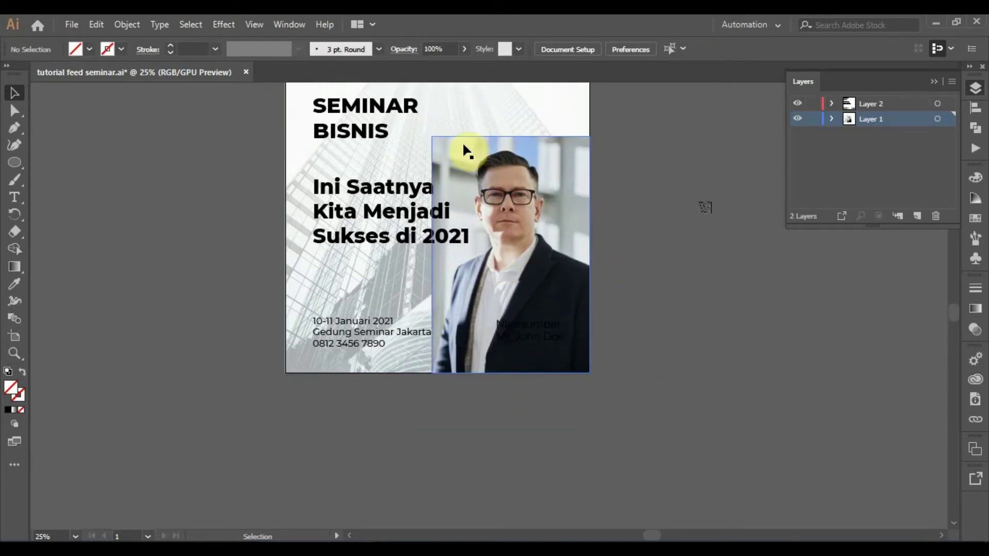
Step: Switch to the Pen tool with a cyan stroke colour
click(13, 126)
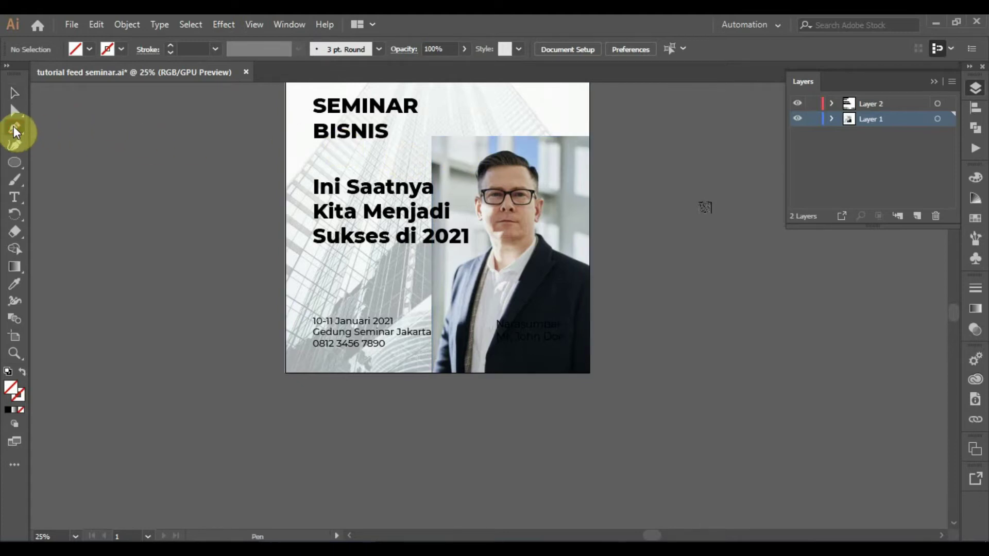
click(121, 47)
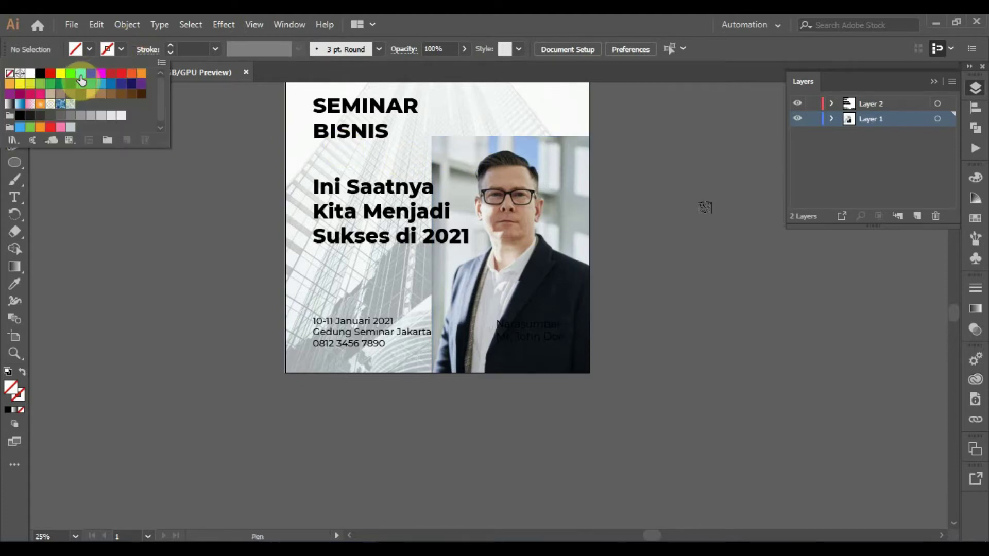
click(81, 74)
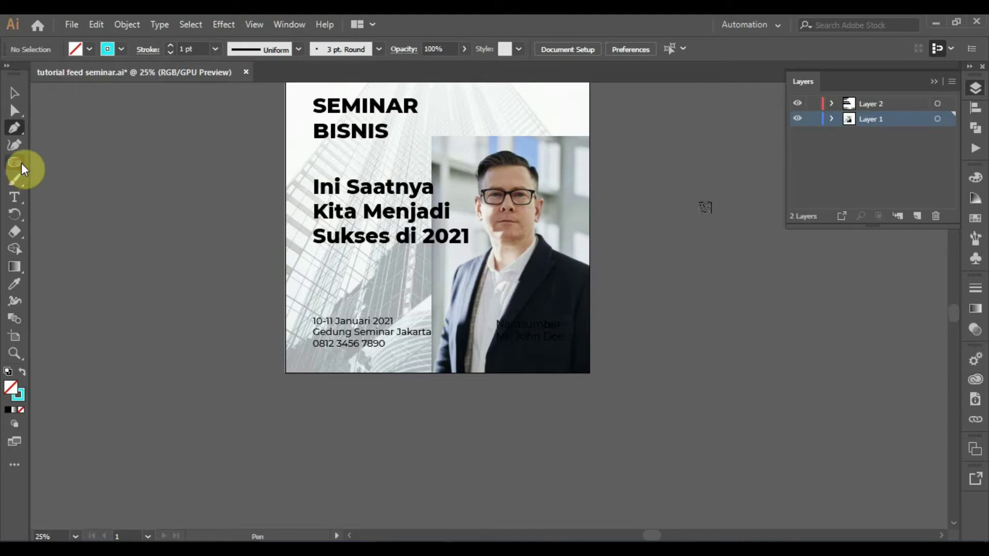
scroll(459, 369, up, 2)
scroll(459, 368, up, 2)
scroll(316, 368, down, 1)
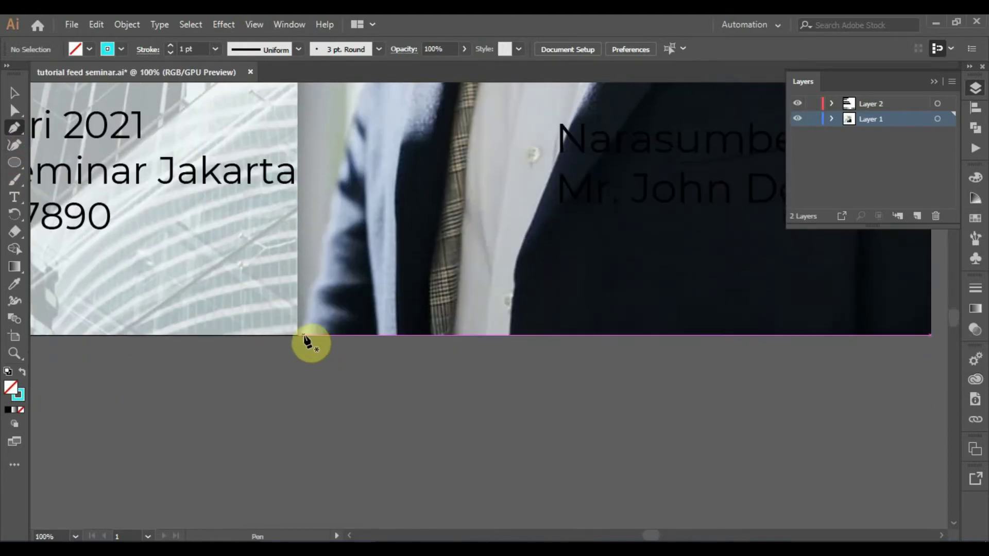
Step: Start the outline at the photo's bottom edge and trace up the jacket and left sleeve
click(309, 336)
scroll(311, 311, up, 3)
click(308, 325)
drag(314, 284, 321, 243)
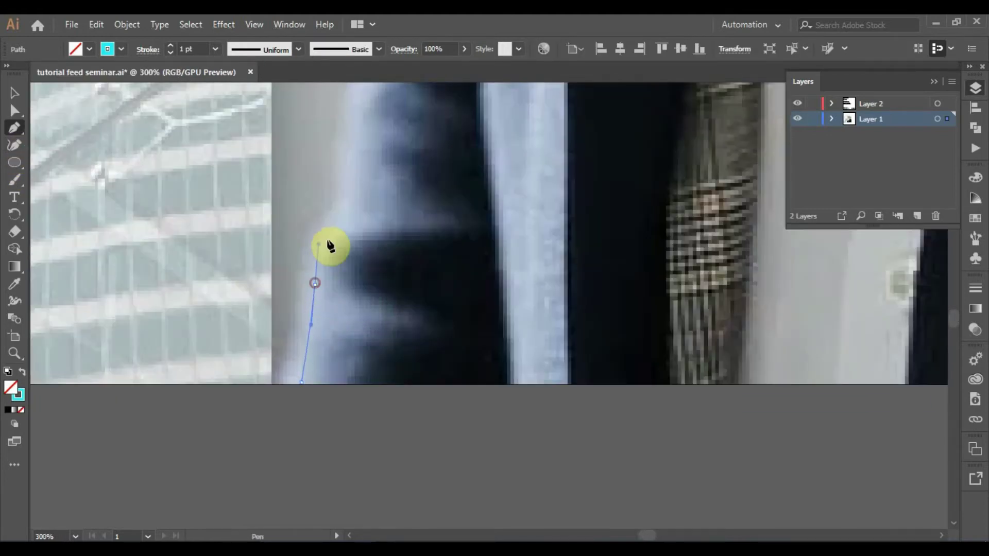
mouse_move(357, 206)
mouse_down()
mouse_move(343, 278)
mouse_move(335, 203)
mouse_up()
scroll(335, 254, up, 4)
scroll(381, 297, up, 4)
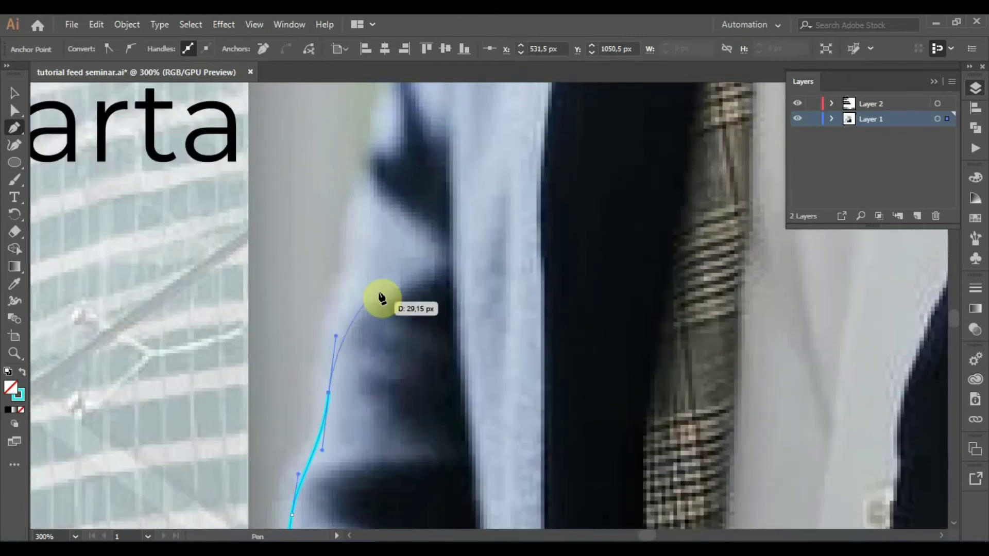
scroll(384, 325, up, 3)
mouse_move(357, 310)
mouse_down()
mouse_move(363, 260)
mouse_move(400, 209)
mouse_up()
scroll(370, 281, up, 3)
scroll(428, 242, up, 2)
scroll(459, 247, up, 2)
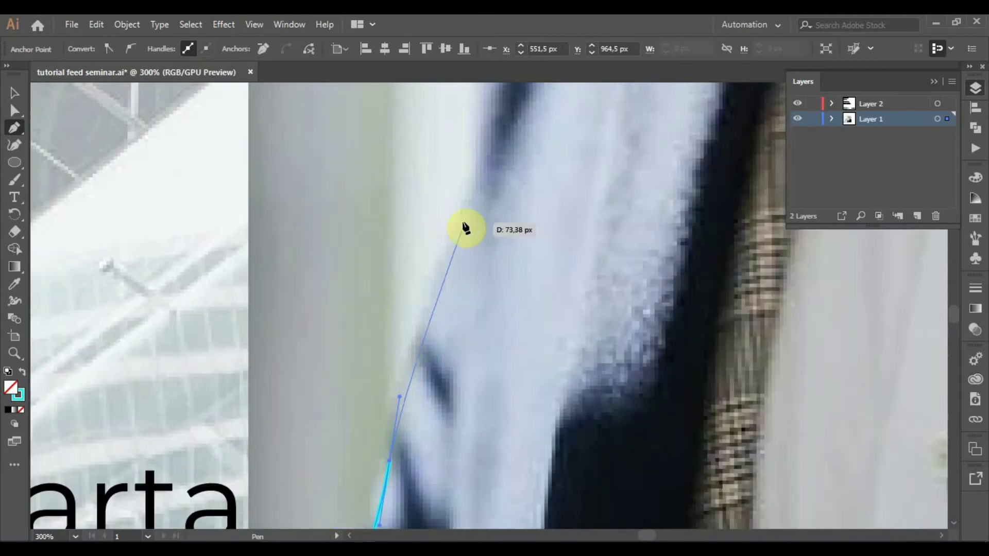
drag(465, 226, 487, 183)
scroll(515, 199, up, 2)
scroll(561, 191, up, 2)
scroll(540, 180, up, 2)
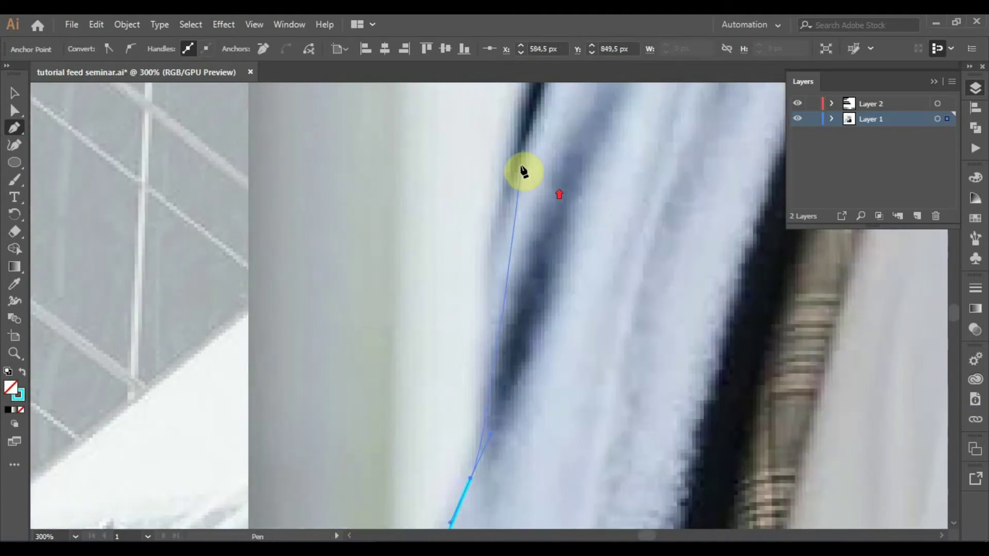
drag(513, 144, 415, 305)
scroll(509, 146, down, 2)
Step: Continue the outline across the left shoulder, up the neck and over the hair
drag(496, 192, 572, 174)
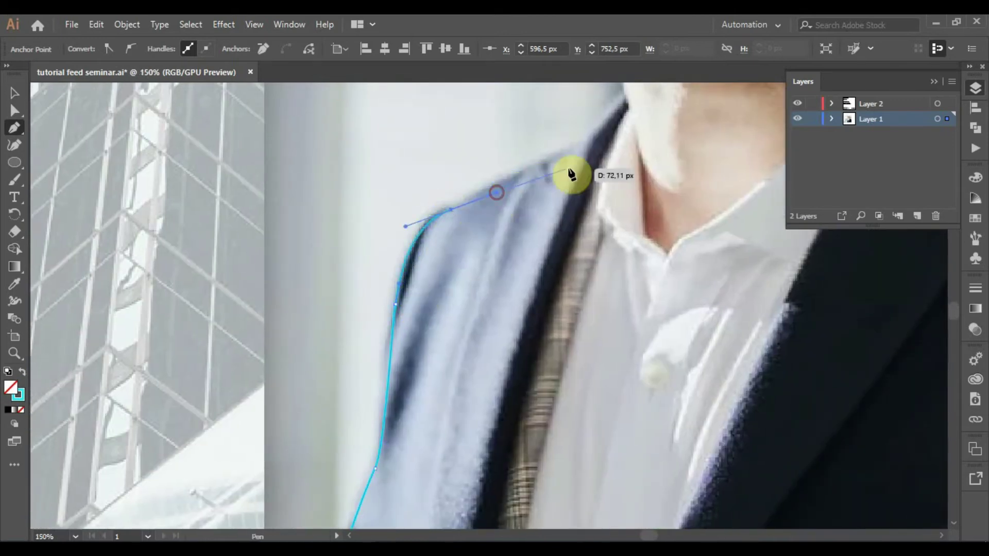
scroll(512, 260, up, 3)
scroll(504, 188, up, 2)
scroll(559, 349, up, 2)
drag(495, 254, 483, 264)
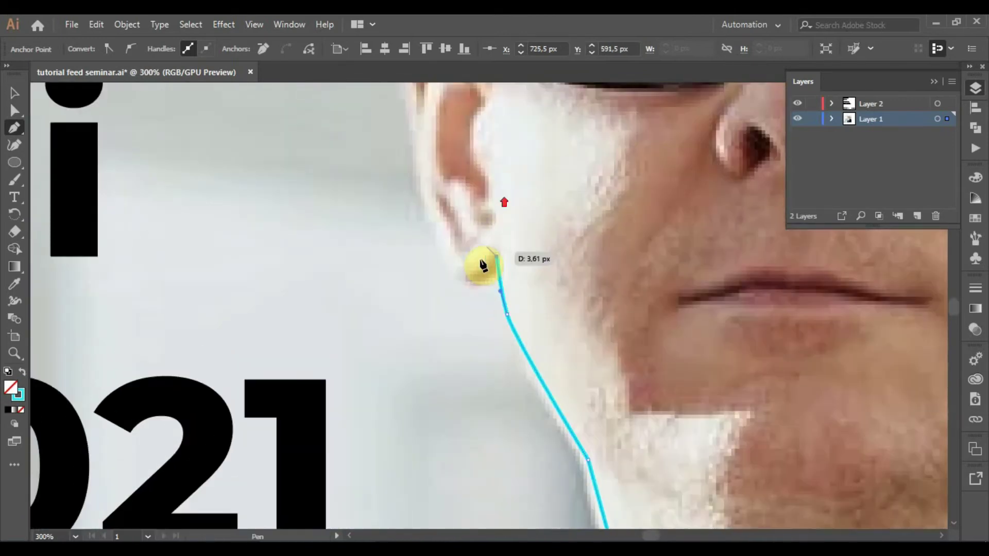
scroll(474, 268, down, 1)
scroll(453, 247, up, 2)
scroll(463, 257, up, 3)
scroll(443, 288, up, 3)
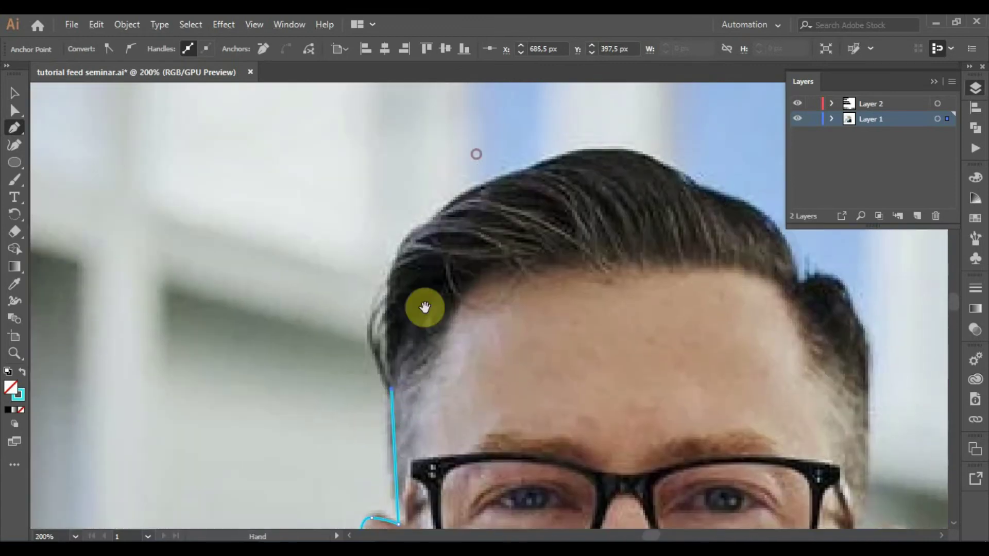
drag(548, 150, 667, 165)
scroll(759, 216, up, 4)
drag(605, 166, 639, 183)
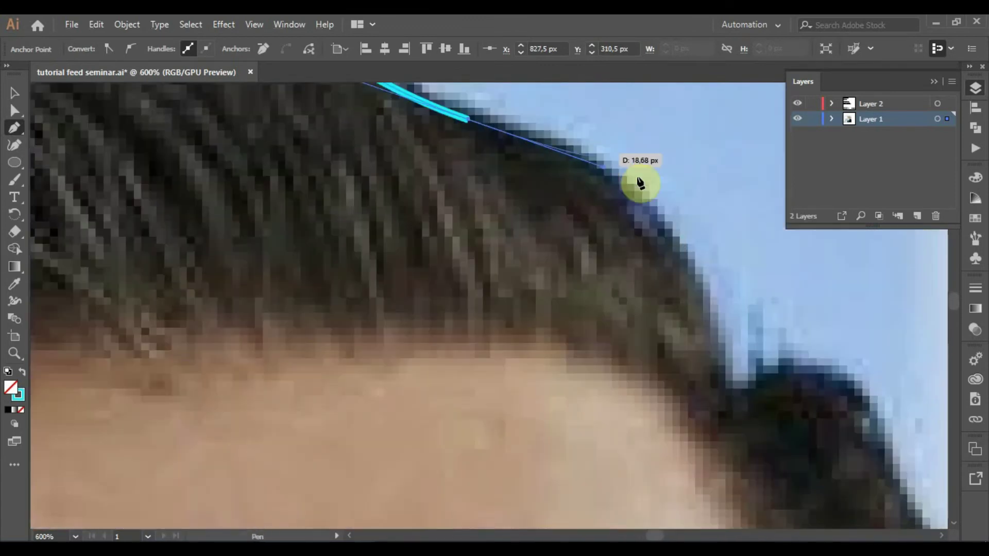
scroll(685, 268, down, 3)
scroll(564, 236, down, 3)
scroll(618, 309, up, 2)
Step: Trace past the right ear and down the neck to the collar, undoing one misplaced anchor
click(606, 391)
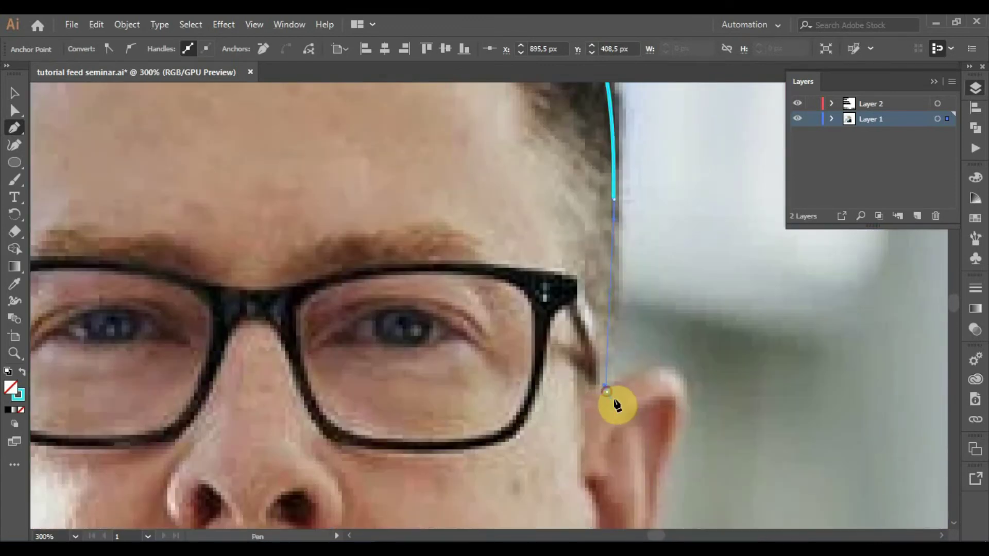
scroll(615, 340, down, 3)
scroll(603, 273, down, 3)
drag(541, 355, 516, 332)
scroll(551, 262, down, 3)
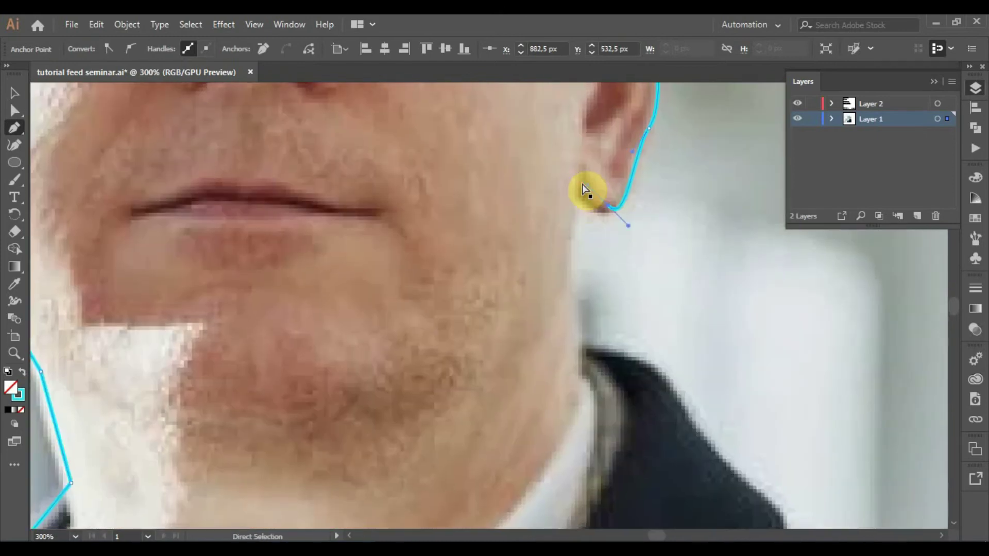
scroll(576, 216, down, 3)
drag(513, 126, 509, 167)
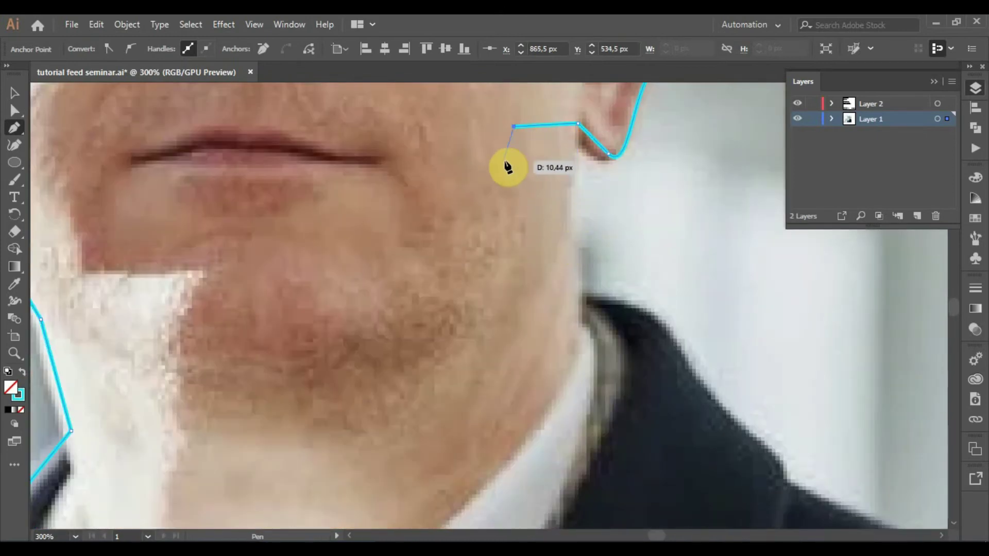
key(ctrl+z)
click(578, 123)
drag(570, 217, 571, 237)
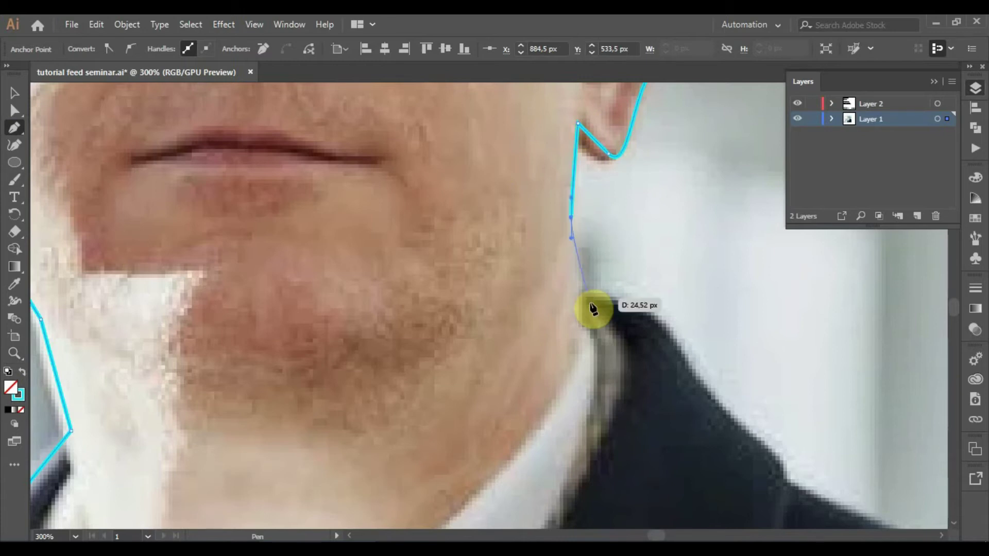
click(592, 308)
Step: Close the outline through the photo's bottom-right corner back to its starting point
scroll(678, 276, down, 3)
scroll(592, 232, right, 2)
scroll(471, 220, right, 5)
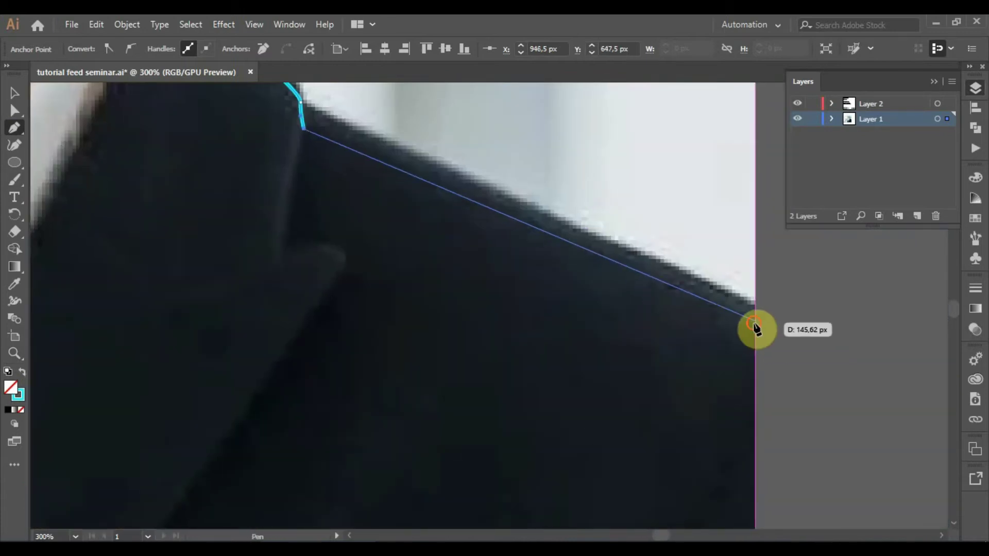
key(ctrl+minus)
key(ctrl+minus)
key(ctrl+minus)
click(747, 343)
click(126, 342)
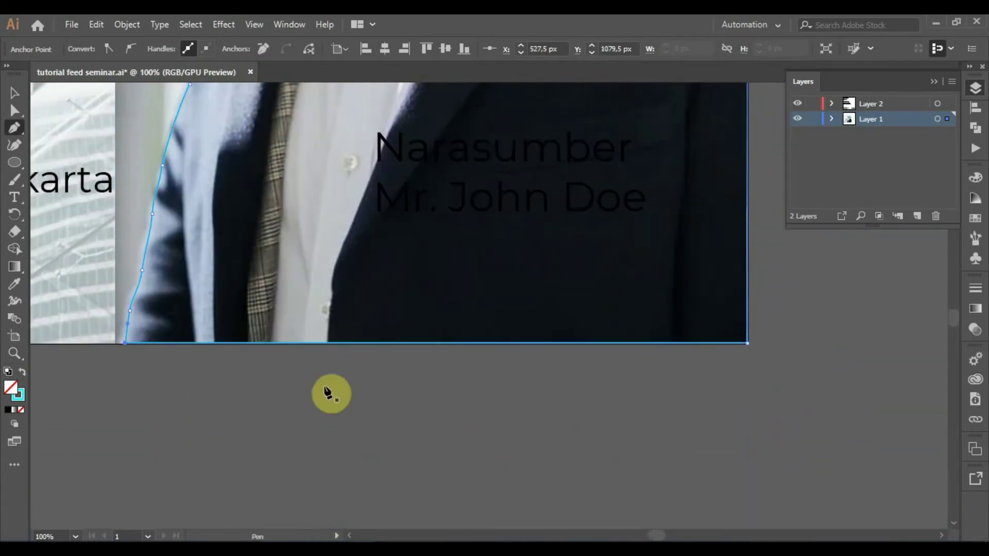
key(v)
click(395, 410)
key(ctrl+minus)
key(ctrl+minus)
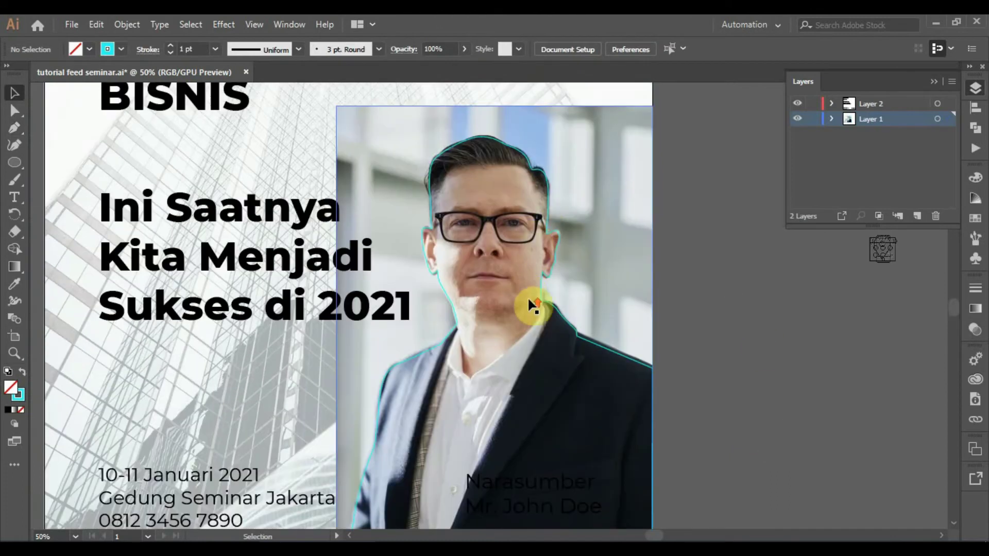
Step: Attempt a clipping mask on the outline and photo, then dismiss the resulting error
scroll(530, 305, up, 2)
scroll(541, 331, up, 2)
click(584, 296)
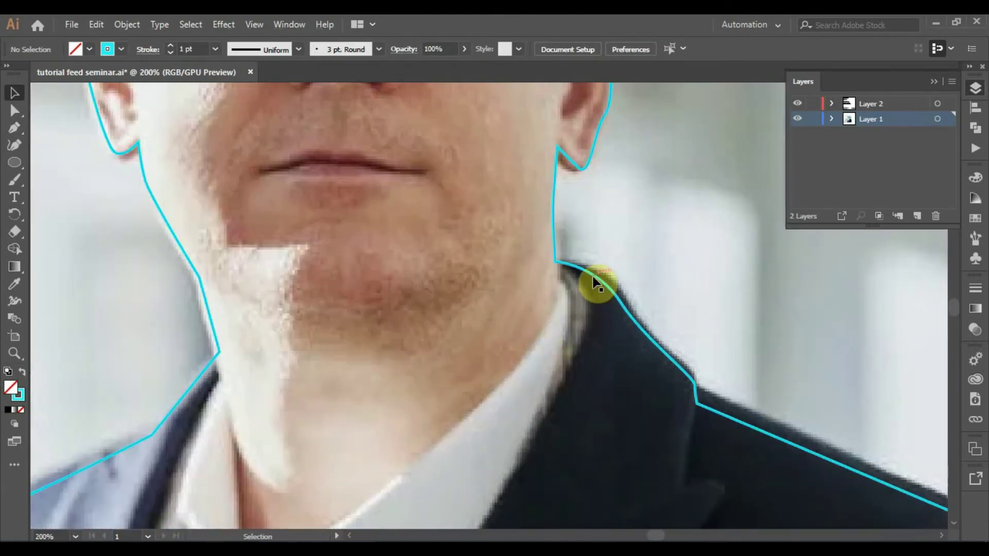
scroll(416, 249, down, 2)
scroll(421, 255, up, 2)
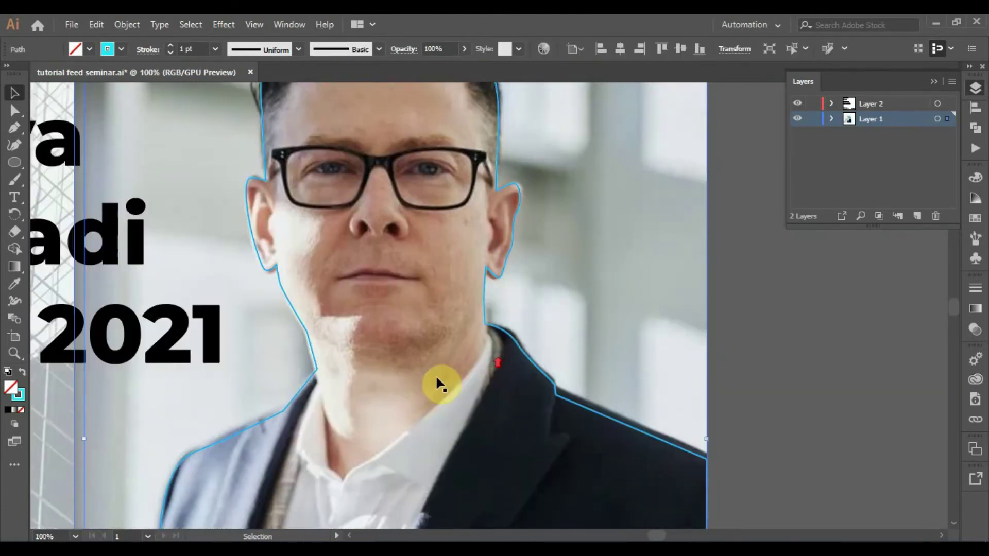
scroll(437, 386, up, 2)
scroll(503, 360, up, 1)
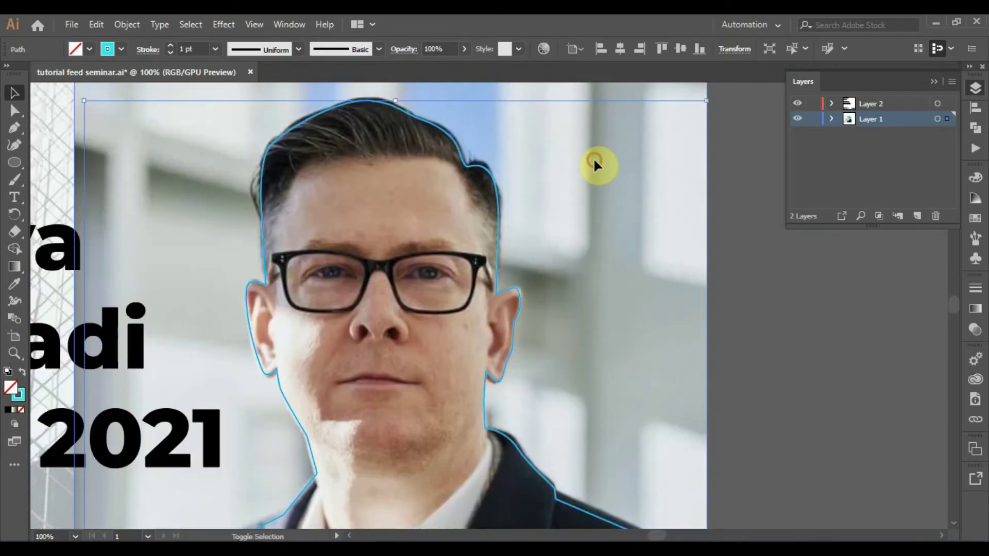
shift+click(593, 163)
scroll(422, 216, up, 2)
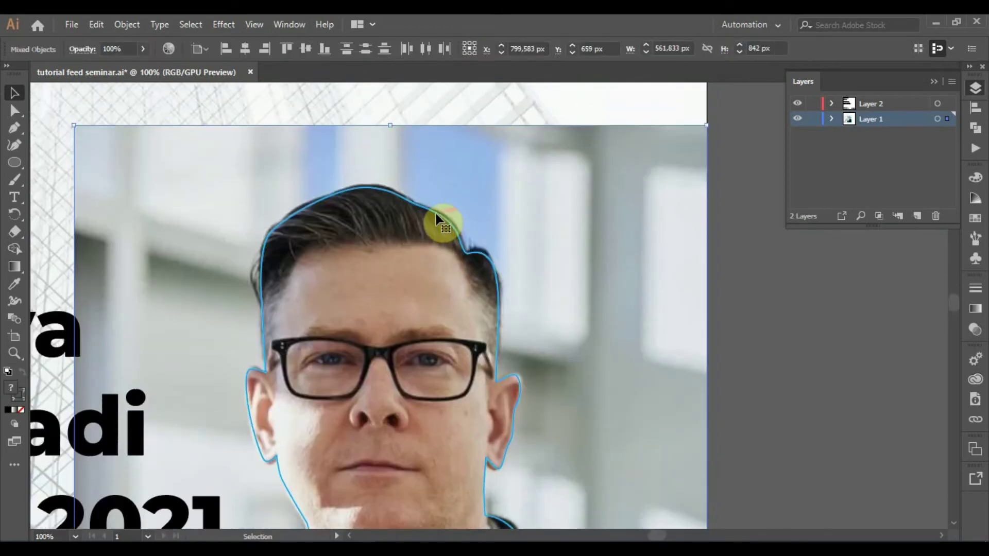
click(806, 308)
right_click(536, 218)
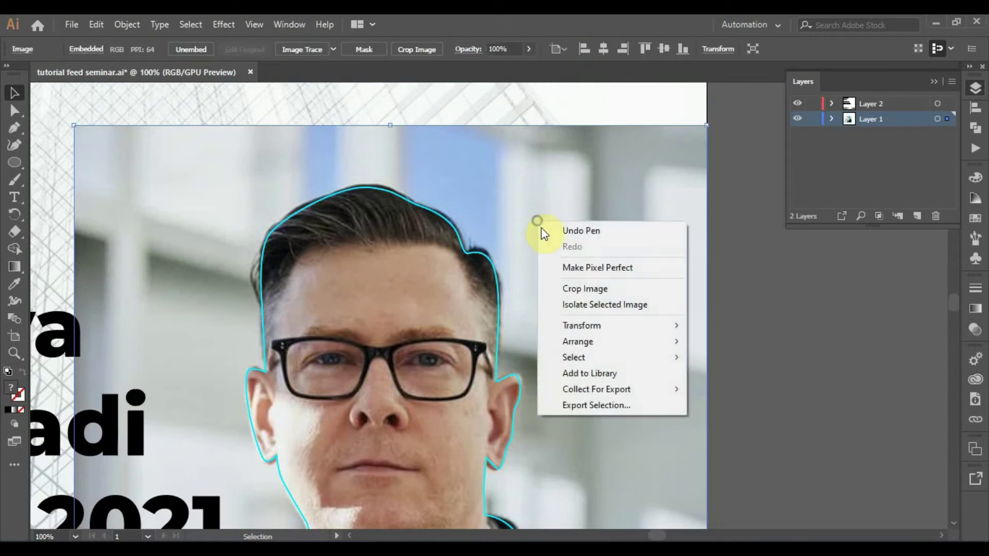
click(493, 265)
right_click(492, 264)
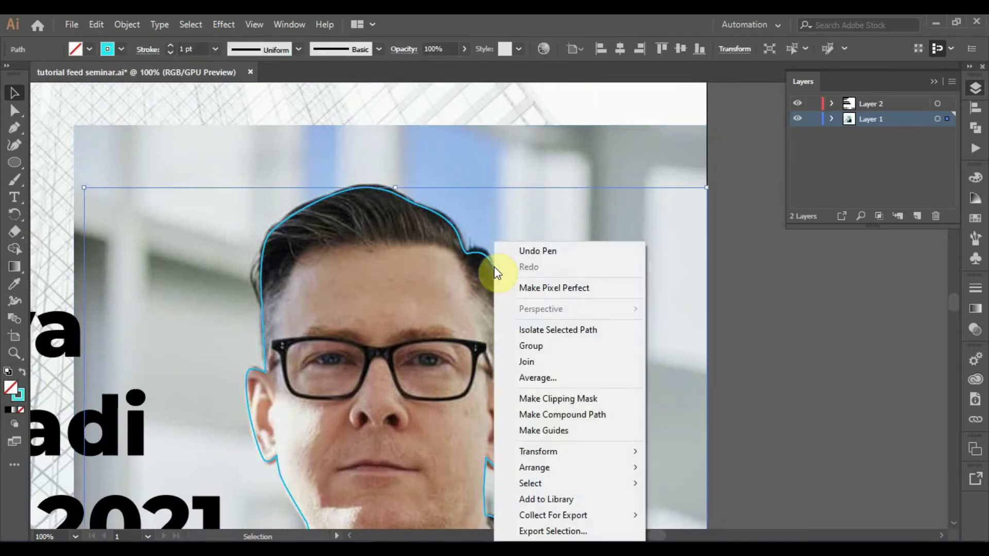
click(598, 397)
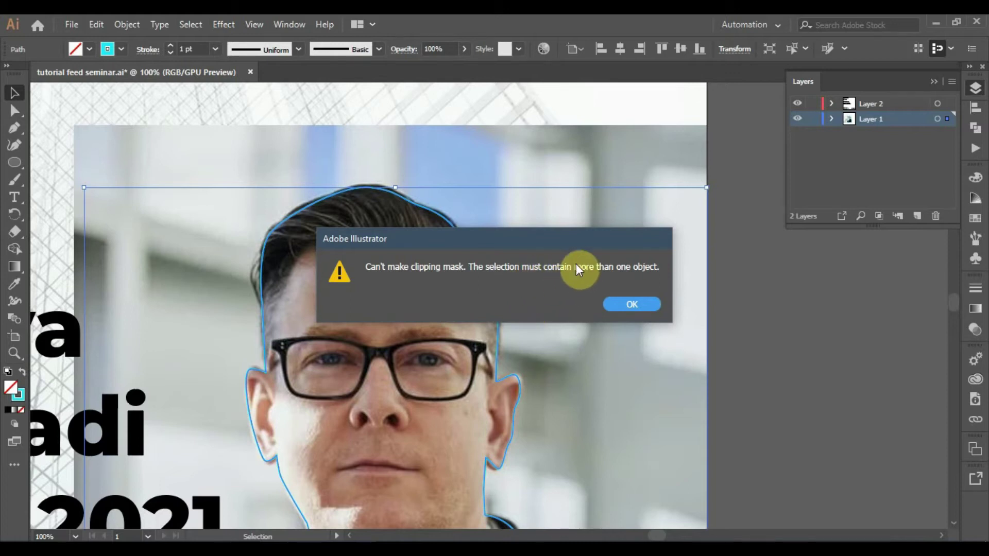
click(615, 303)
Step: Select the head outline with the photo and apply Make Clipping Mask
click(601, 280)
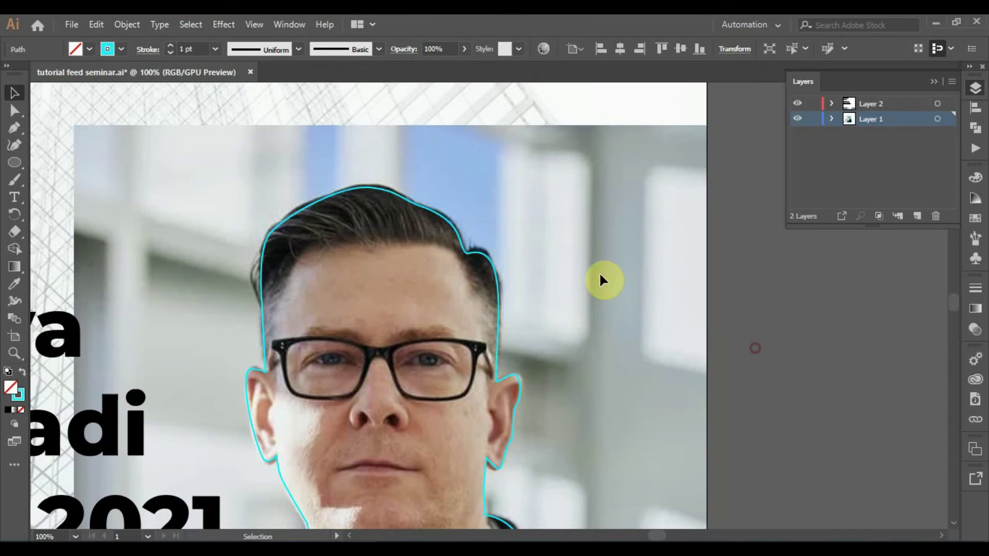
click(490, 260)
shift+click(451, 164)
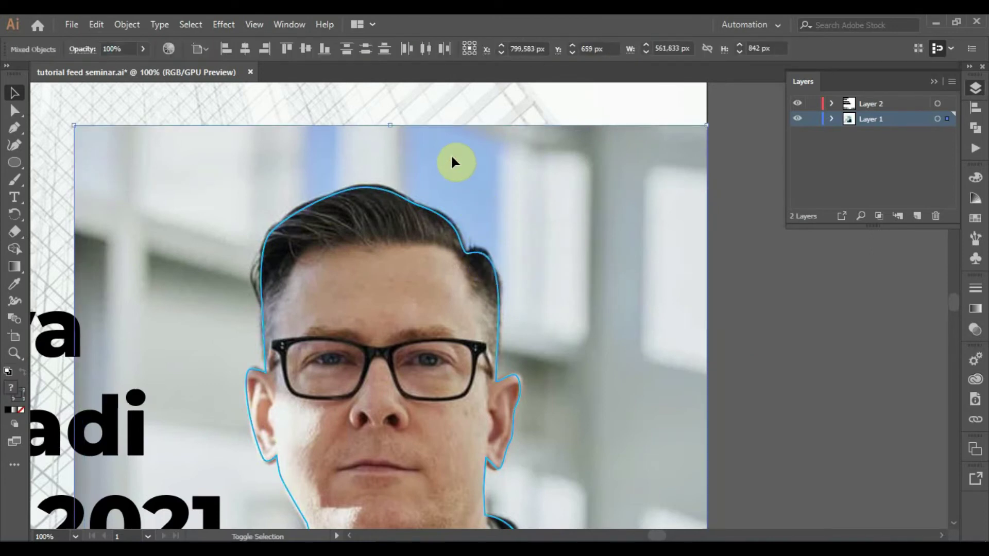
right_click(459, 207)
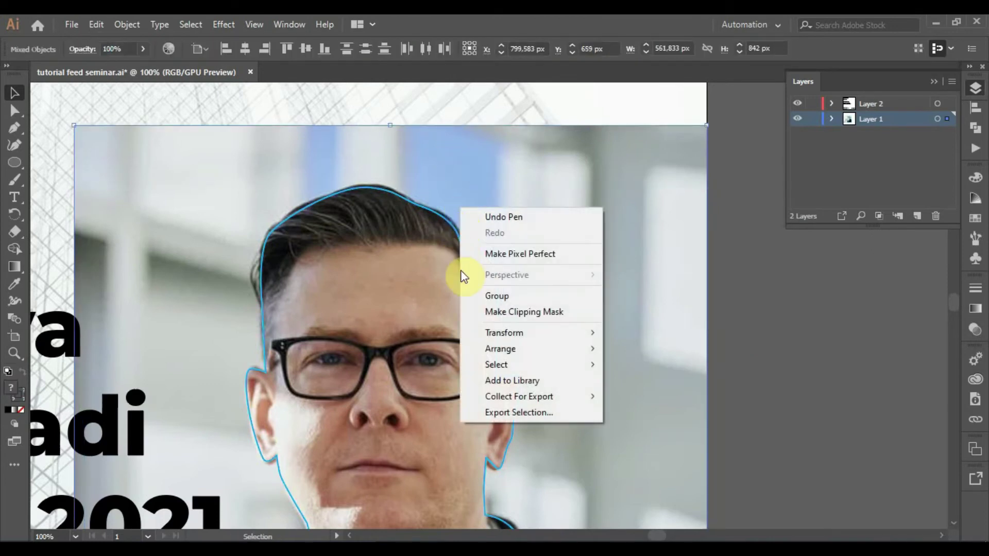
click(524, 312)
scroll(308, 333, down, 3)
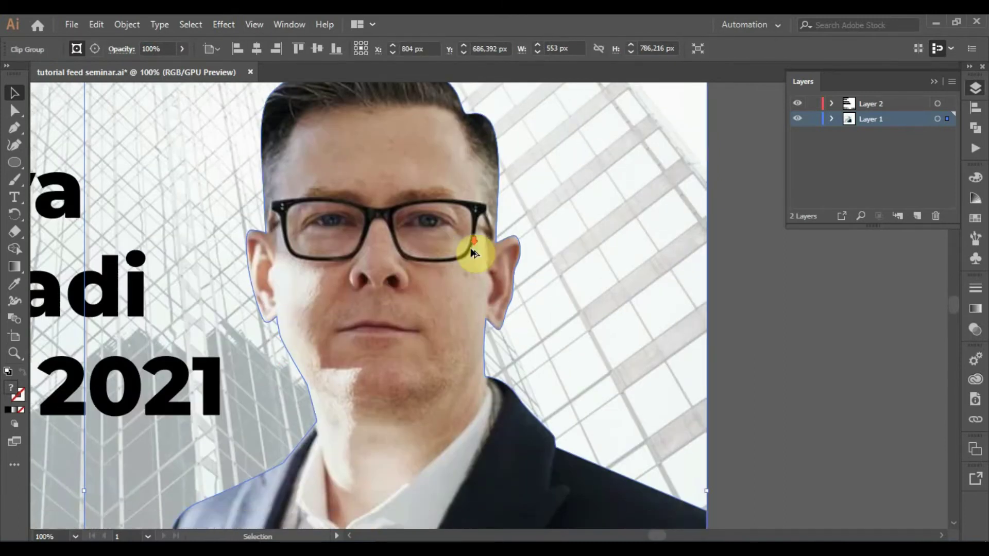
scroll(474, 253, down, 4)
click(600, 346)
scroll(457, 327, up, 2)
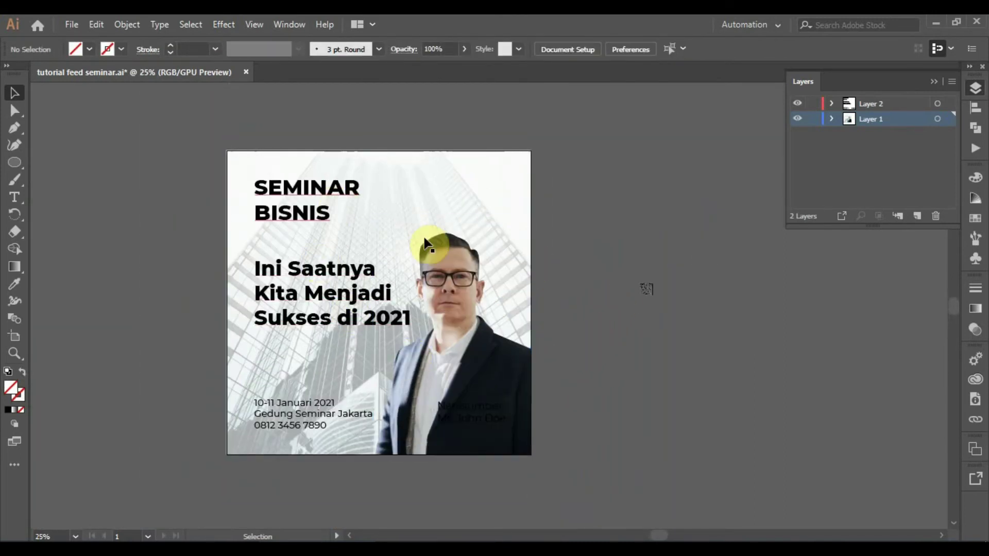
alt+scroll(289, 242, up, 1)
scroll(197, 197, down, 1)
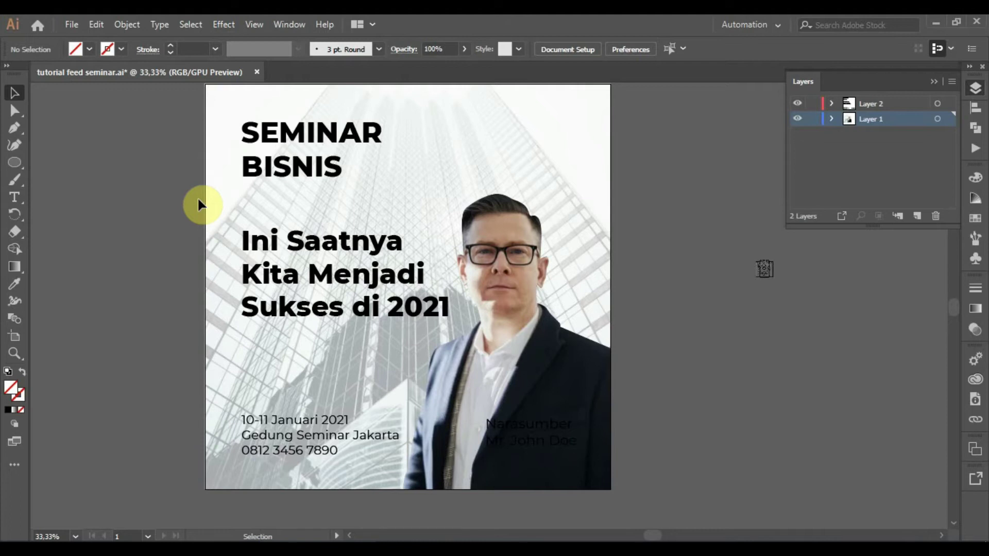
scroll(198, 201, up, 1)
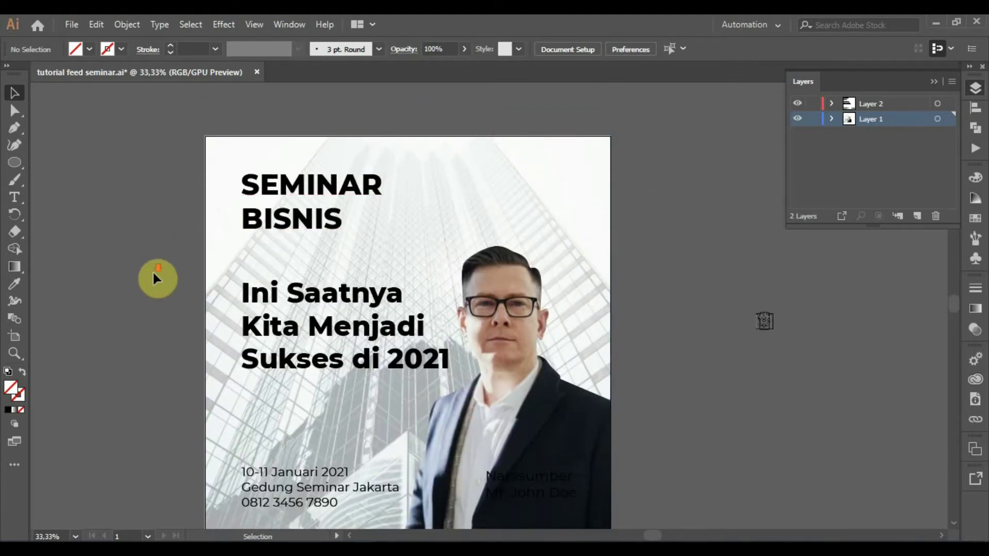
scroll(153, 274, down, 2)
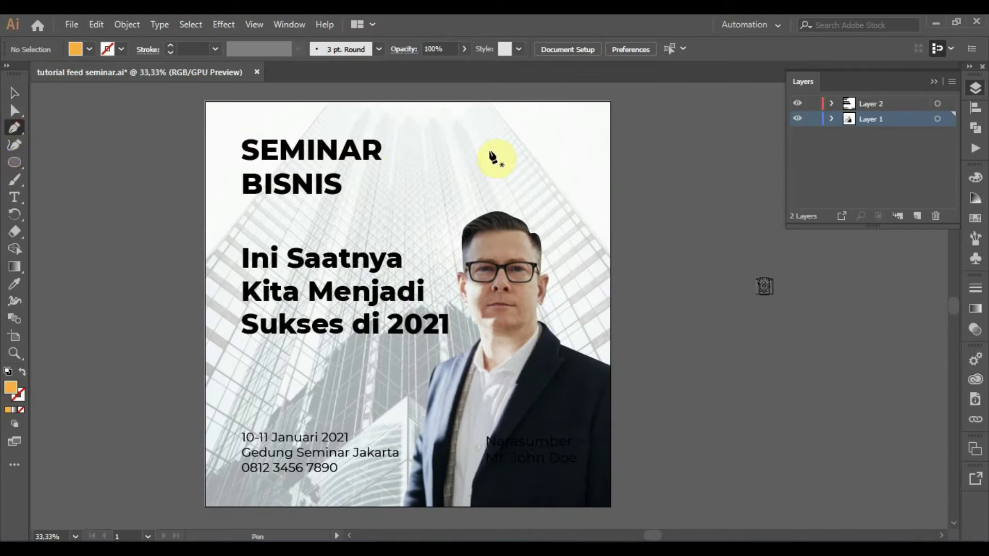
Step: Draw an orange diagonal band from the left edge to the artboard's top-right
scroll(492, 157, up, 2)
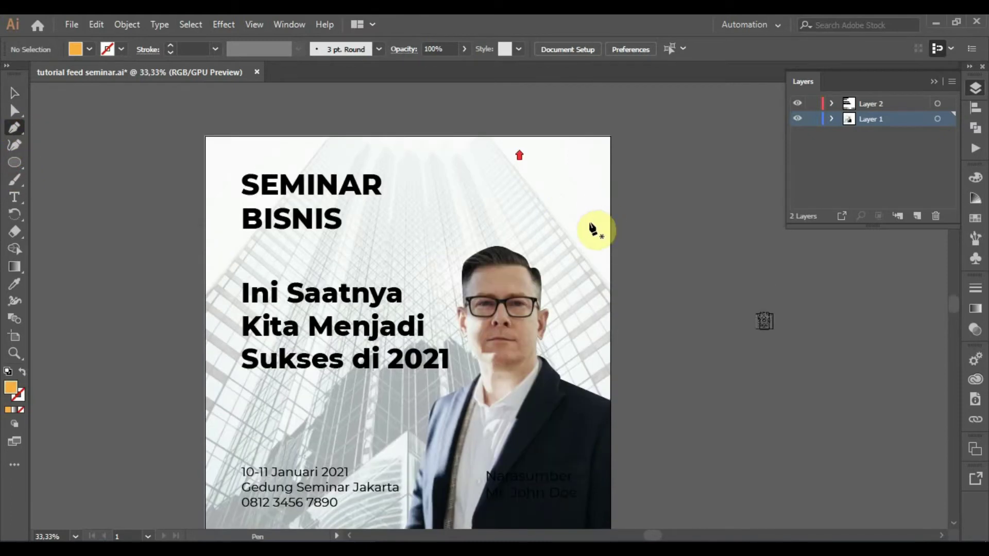
click(206, 271)
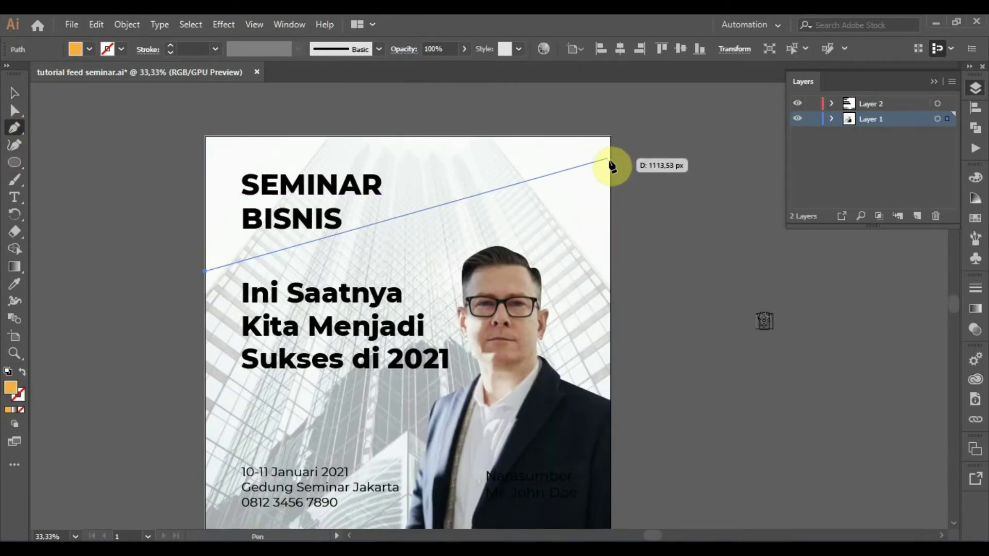
click(610, 160)
click(610, 136)
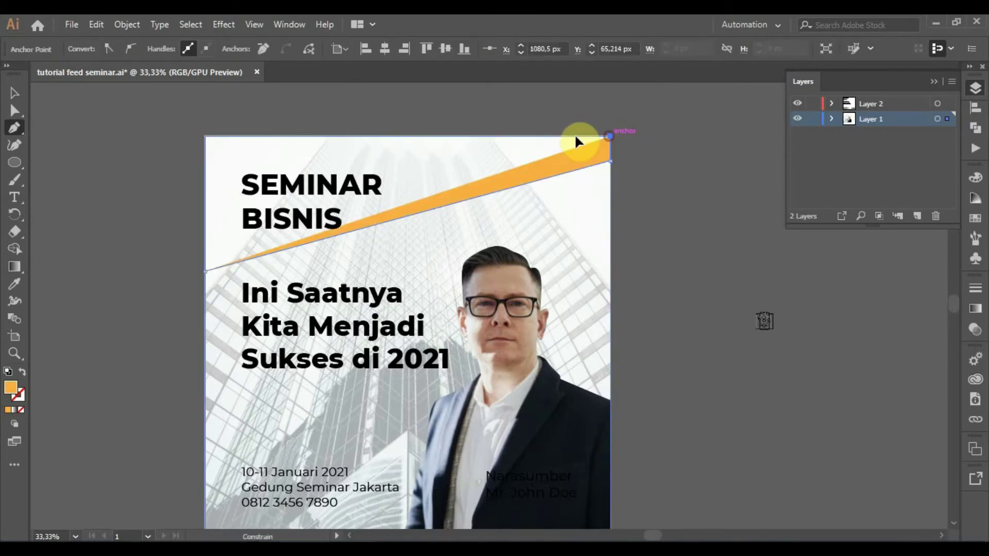
click(206, 136)
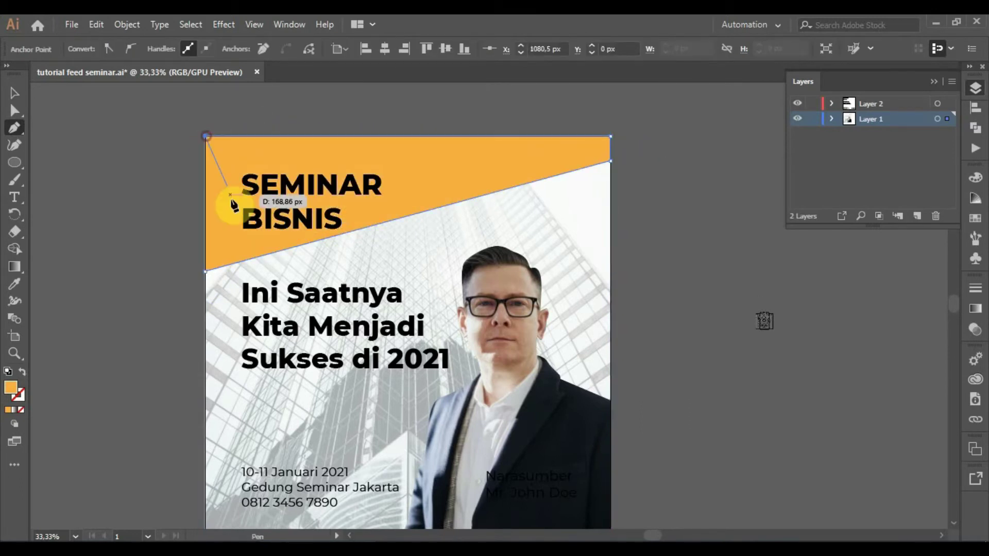
click(206, 271)
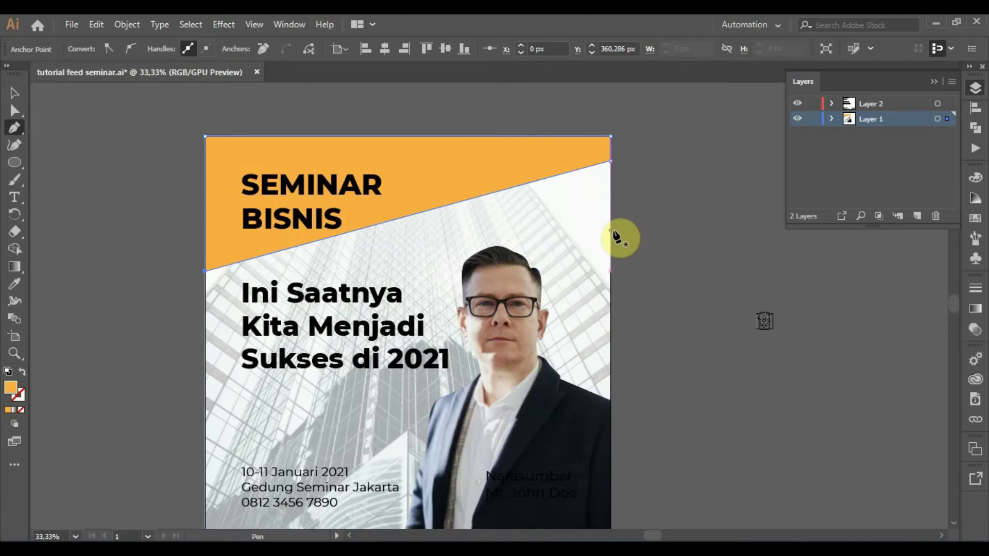
Step: Draw an orange triangle in the artboard's top-right corner
click(611, 246)
click(463, 136)
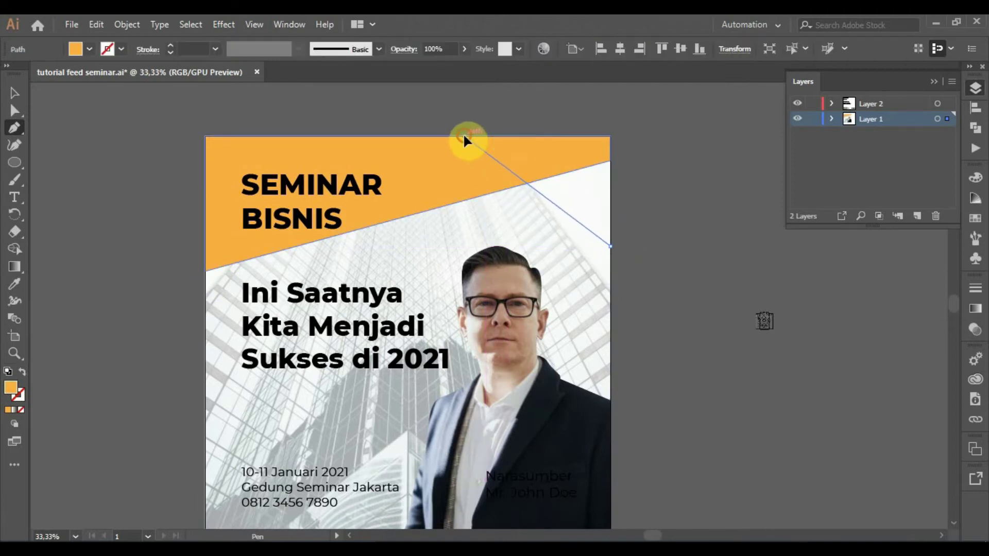
click(610, 136)
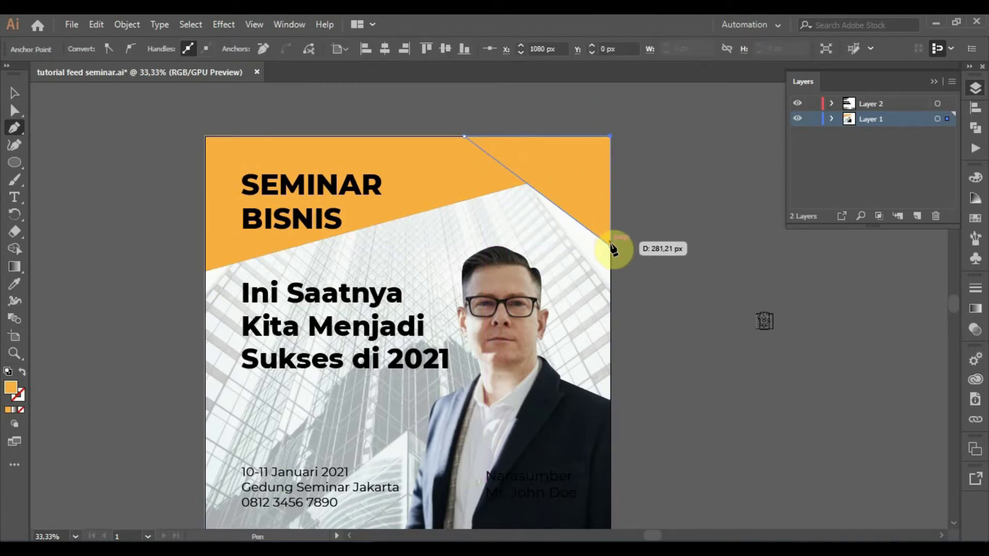
click(611, 247)
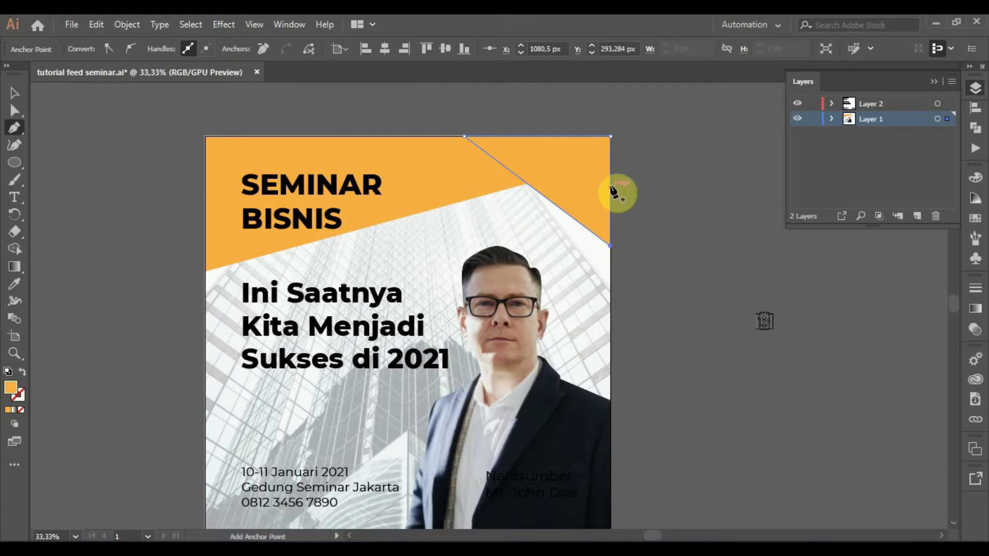
Step: Lower the band's bottom-left corner below the title and align the triangle's corner to the top edge
click(14, 110)
click(448, 203)
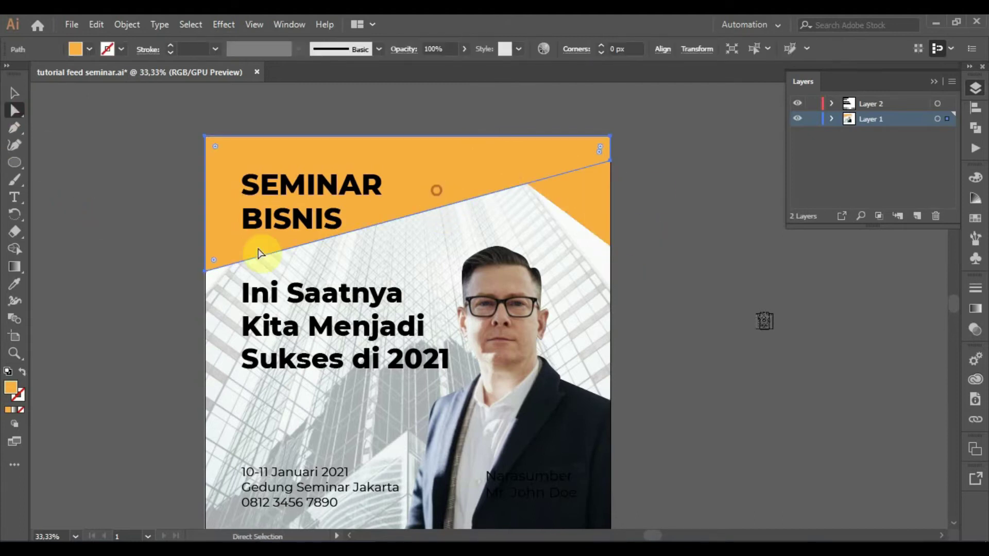
drag(205, 277, 210, 309)
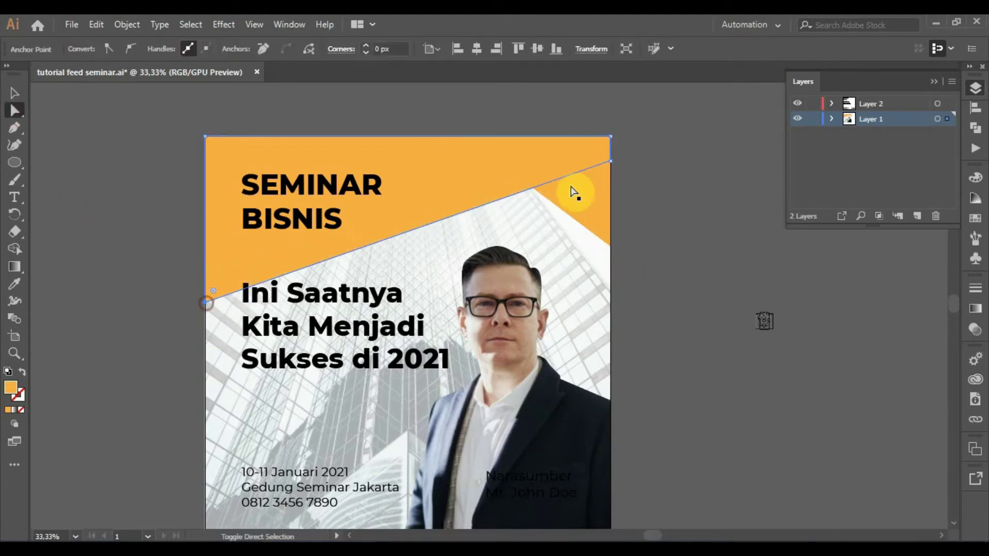
drag(578, 194, 433, 136)
click(344, 185)
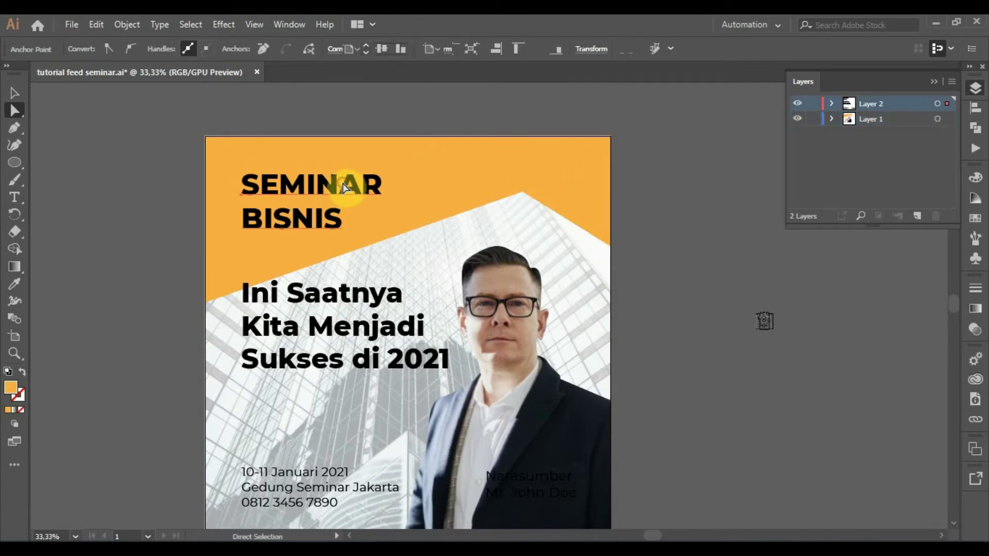
Step: Make the diagonal band black by eyedropping the title text
click(223, 149)
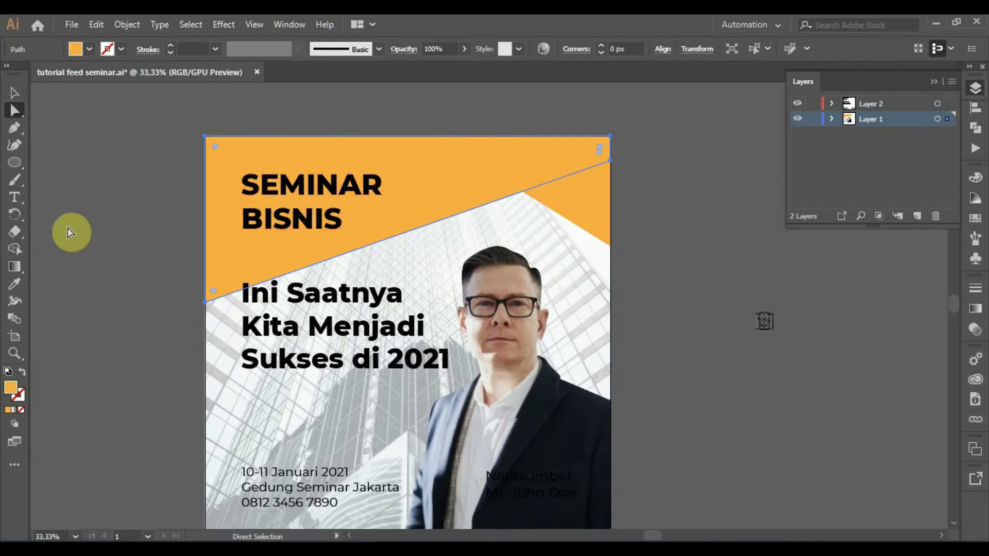
click(16, 286)
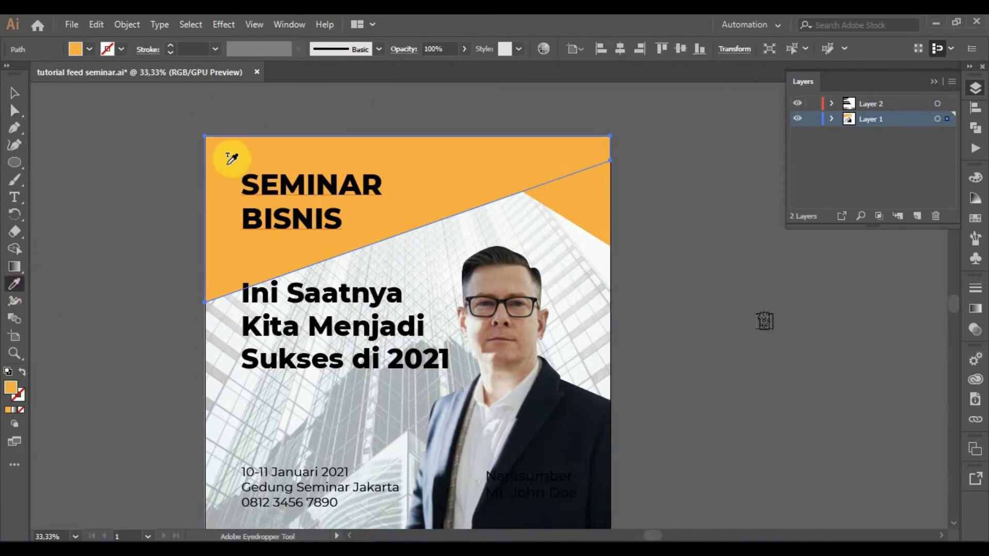
click(278, 178)
click(14, 110)
click(93, 211)
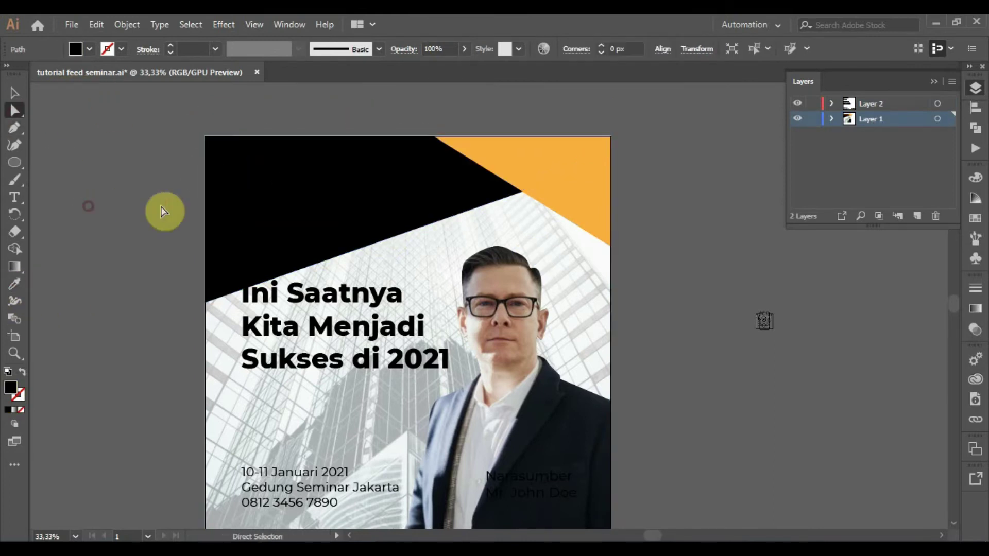
Step: Make the SEMINAR BISNIS title orange by eyedropping the corner triangle
click(321, 201)
click(16, 284)
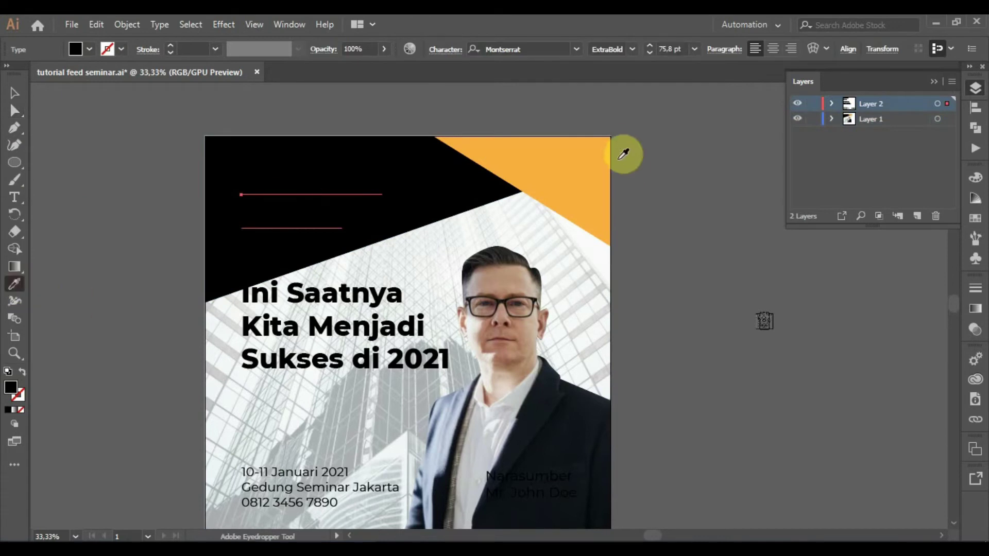
click(574, 151)
click(15, 96)
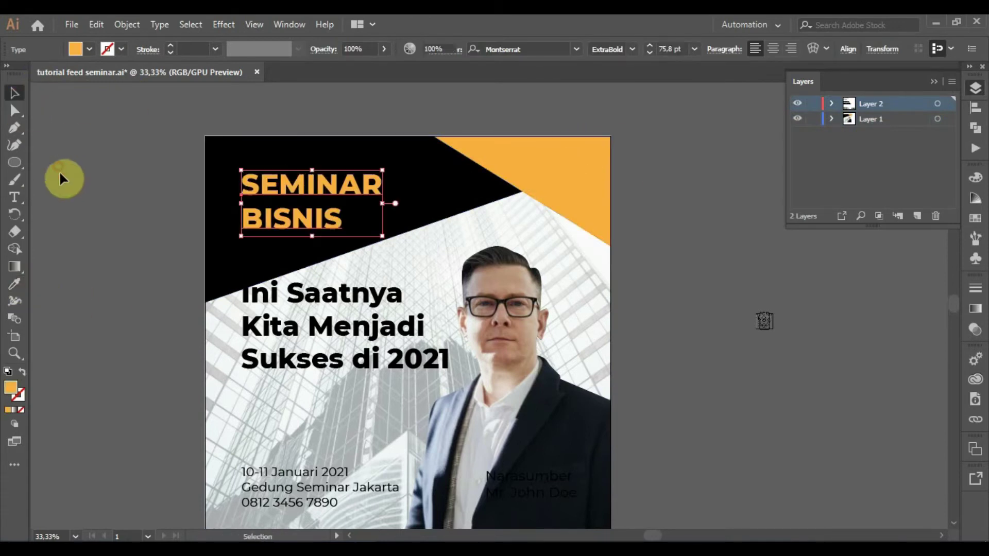
click(128, 295)
scroll(128, 293, down, 3)
scroll(129, 293, up, 2)
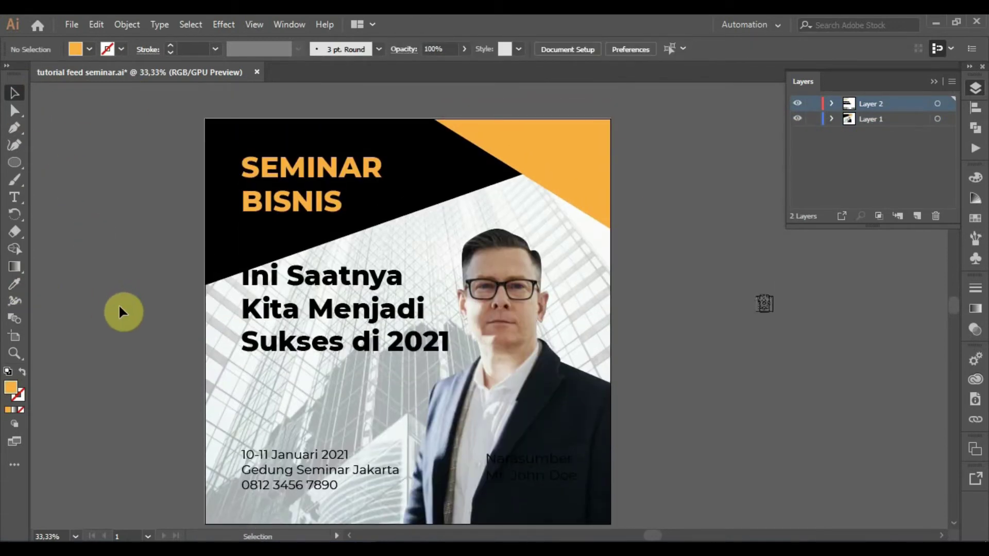
scroll(165, 303, down, 3)
Step: Move the headline block lower and change its font style to SemiBold
click(549, 337)
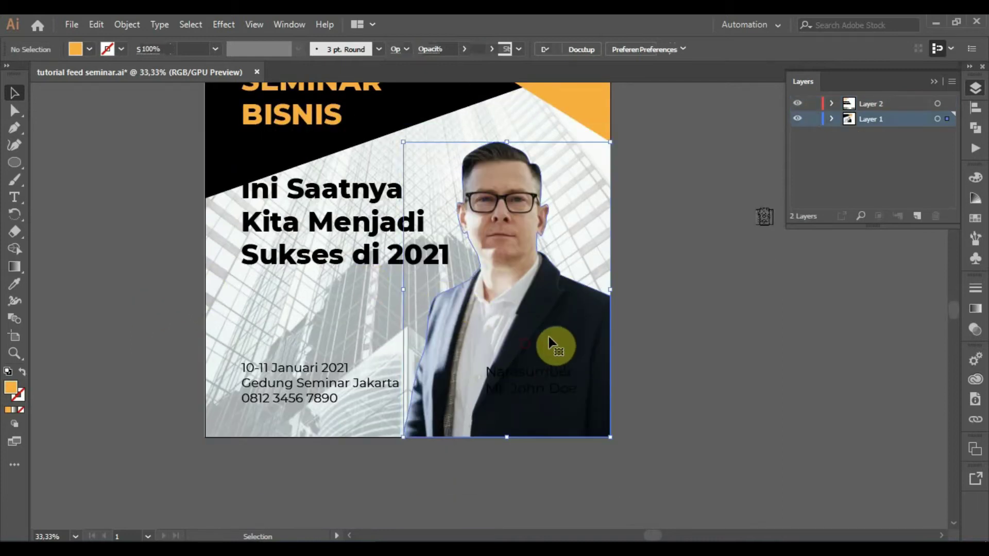
mouse_move(325, 263)
mouse_down()
mouse_move(310, 298)
mouse_move(308, 289)
mouse_up()
click(72, 273)
click(305, 261)
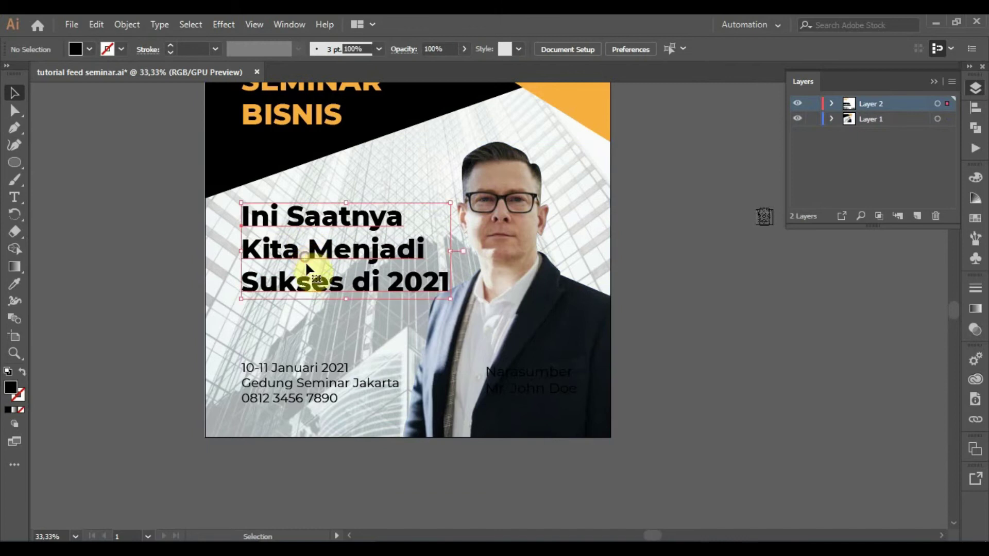
scroll(305, 260, up, 3)
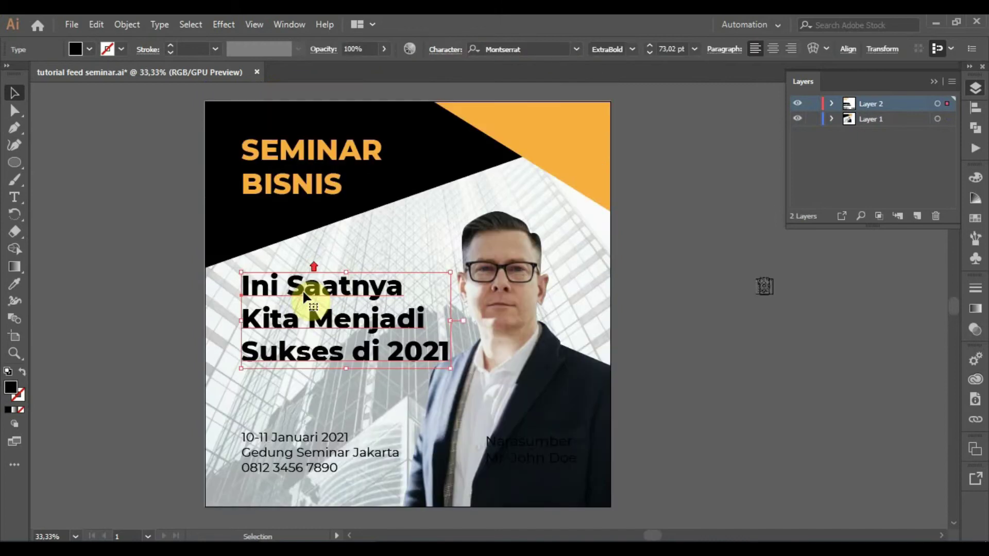
click(632, 49)
click(618, 193)
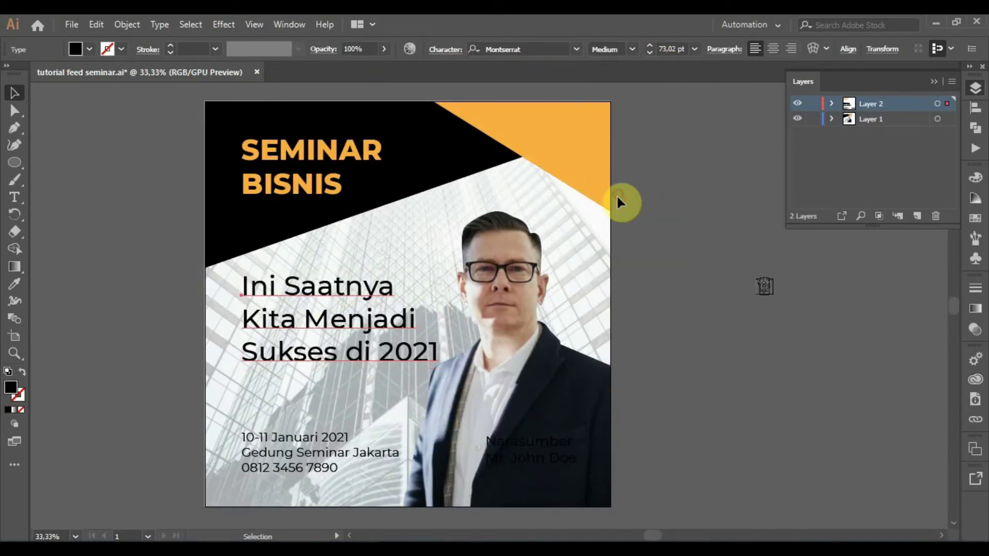
click(635, 49)
click(632, 226)
click(665, 237)
scroll(664, 236, down, 3)
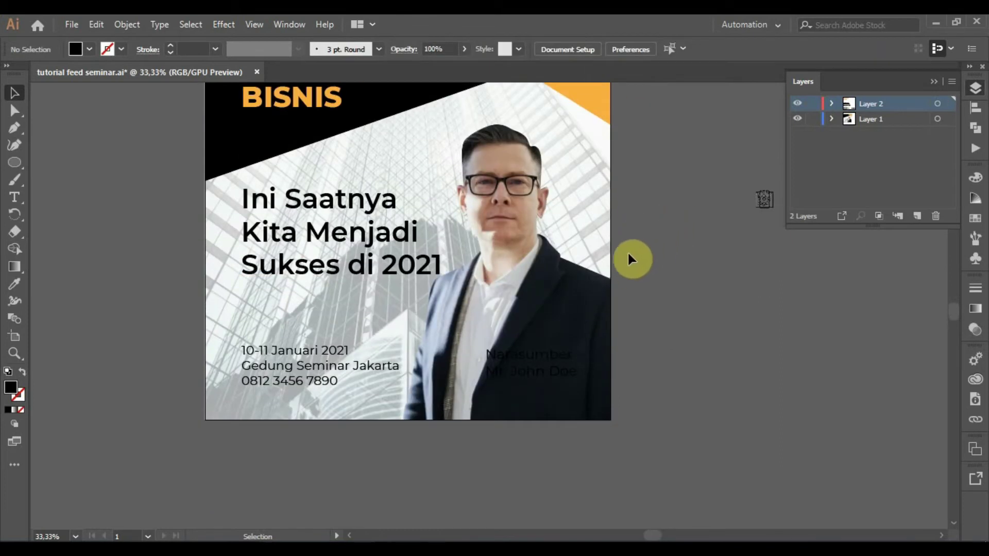
scroll(342, 290, up, 1)
Step: Edit the headline to read 'Ini Saatnya / Menjadi Sukses / di 2021', deleting 'Kita'
double_click(370, 285)
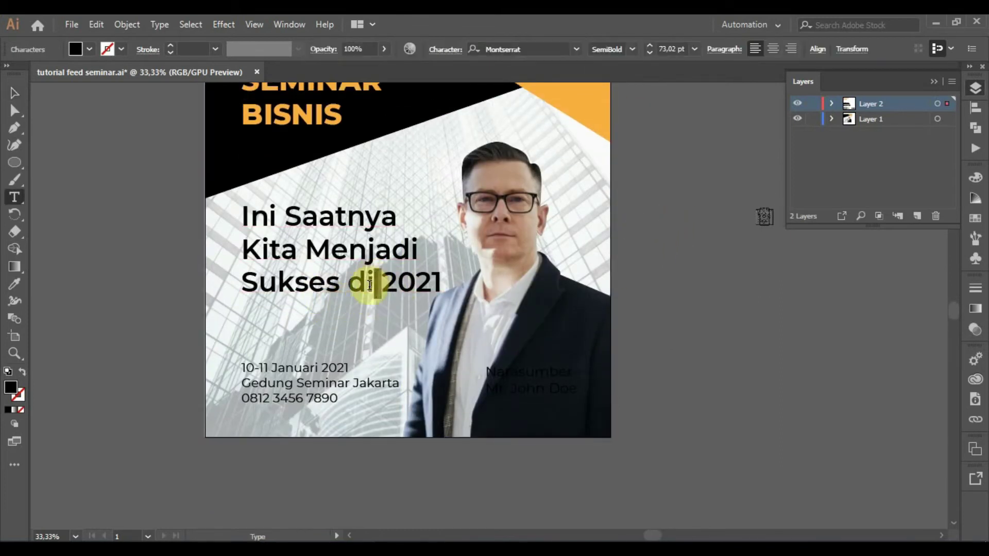
key(Return)
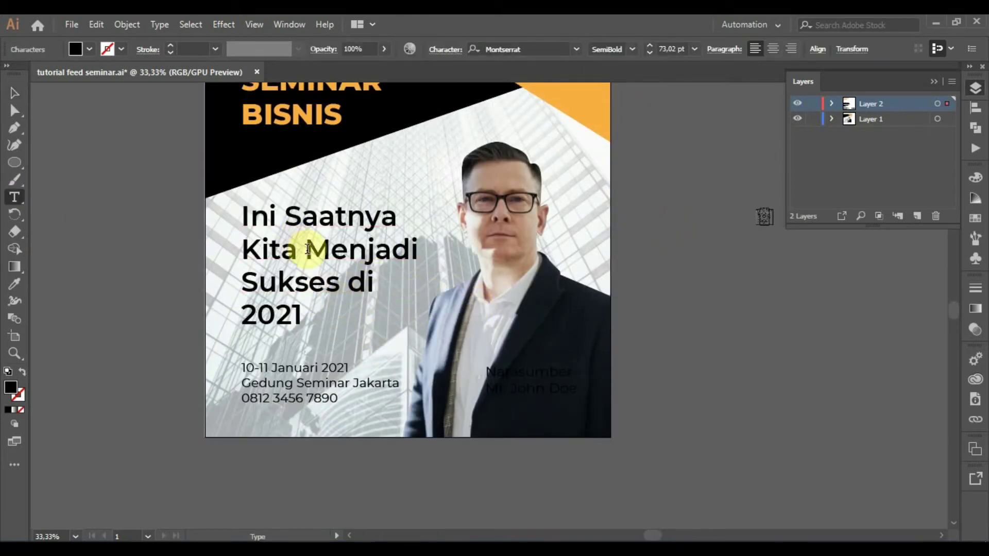
drag(307, 248, 242, 249)
key(BackSpace)
click(242, 282)
key(BackSpace)
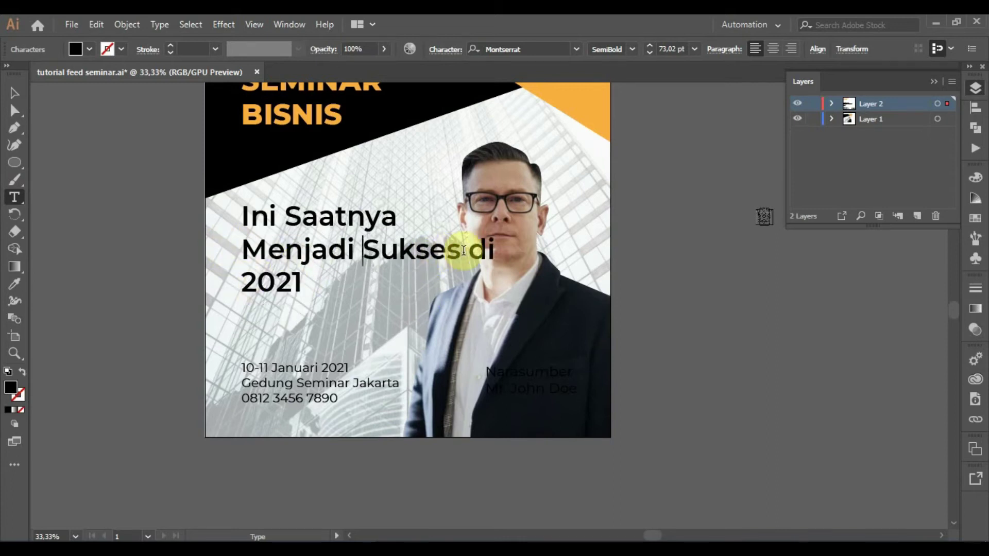
key(Return)
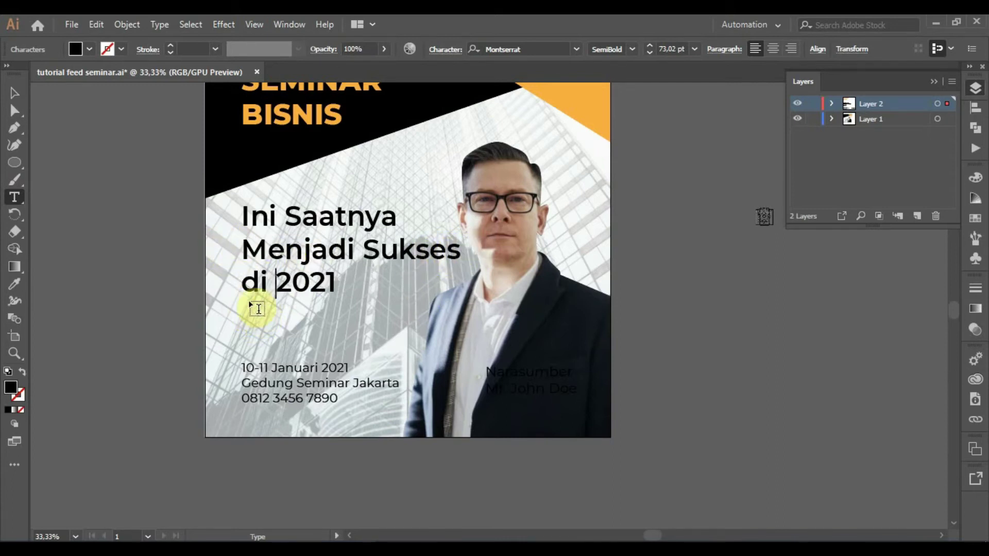
click(10, 86)
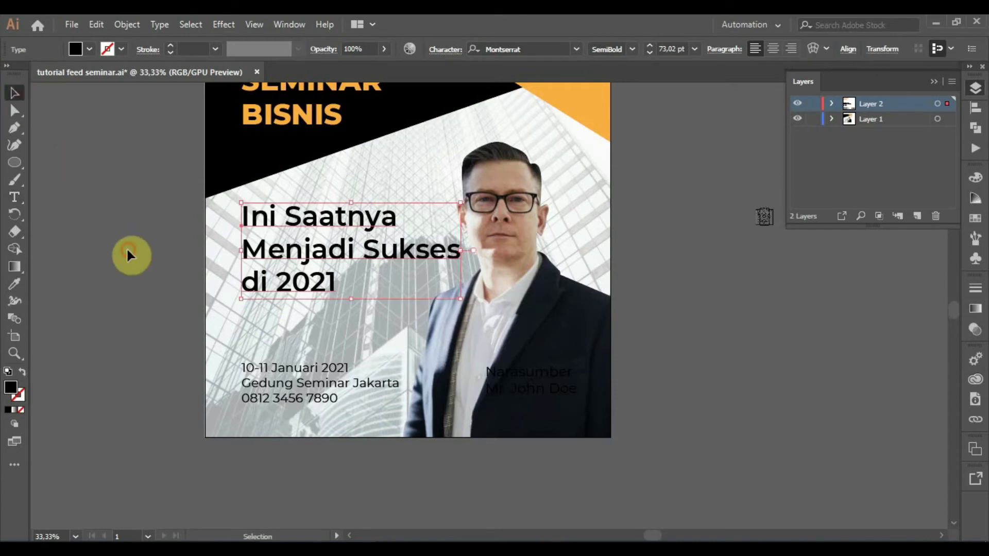
click(126, 247)
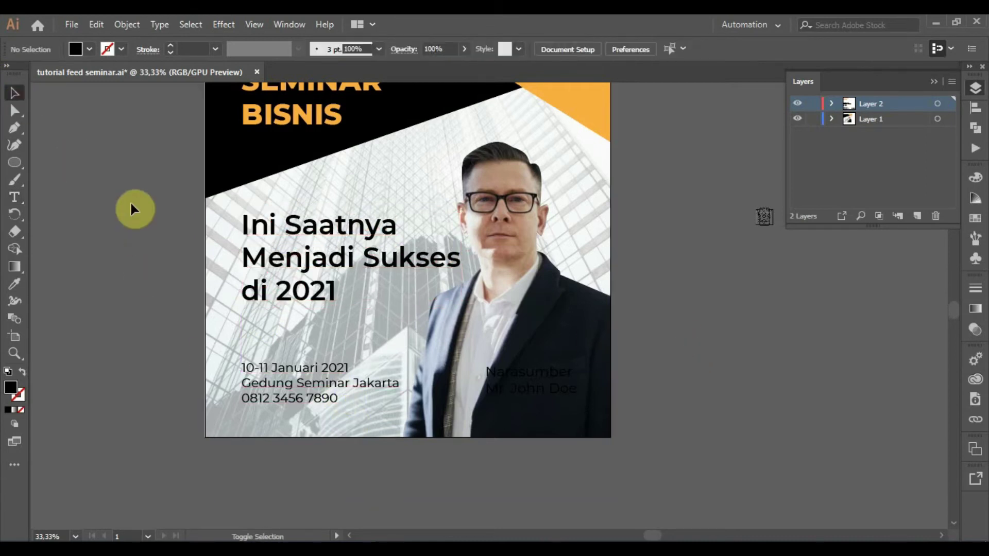
Step: Add an ExtraBold “ quote mark left of the headline, convert it to outlines and enlarge it
scroll(169, 259, up, 3)
key(ctrl+plus)
key(ctrl+plus)
click(14, 197)
click(116, 229)
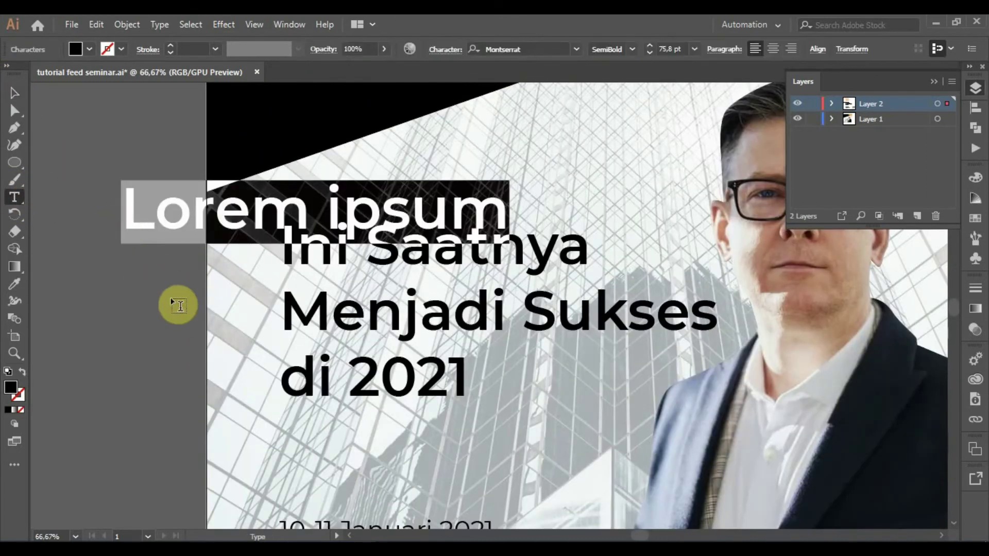
text(“)
click(15, 94)
click(633, 49)
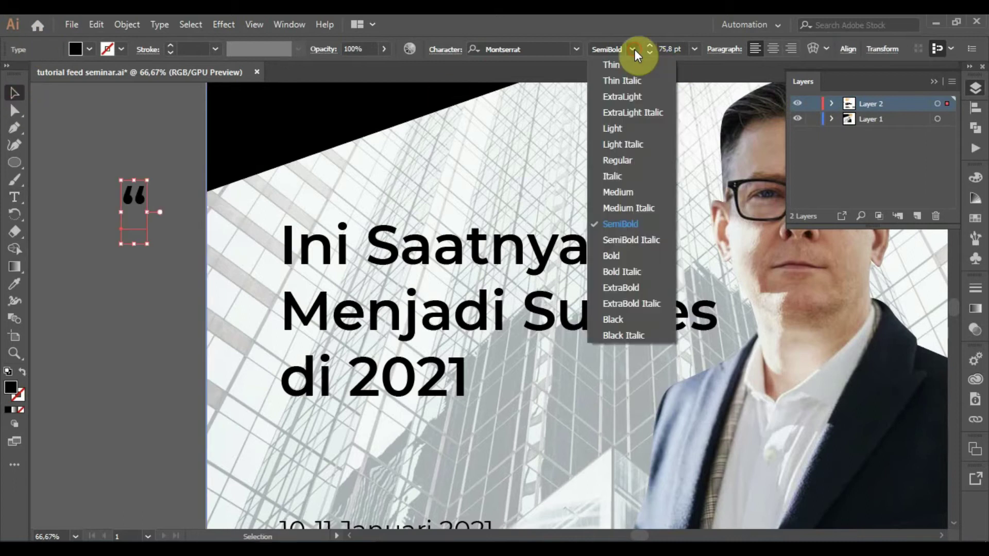
click(622, 287)
right_click(135, 137)
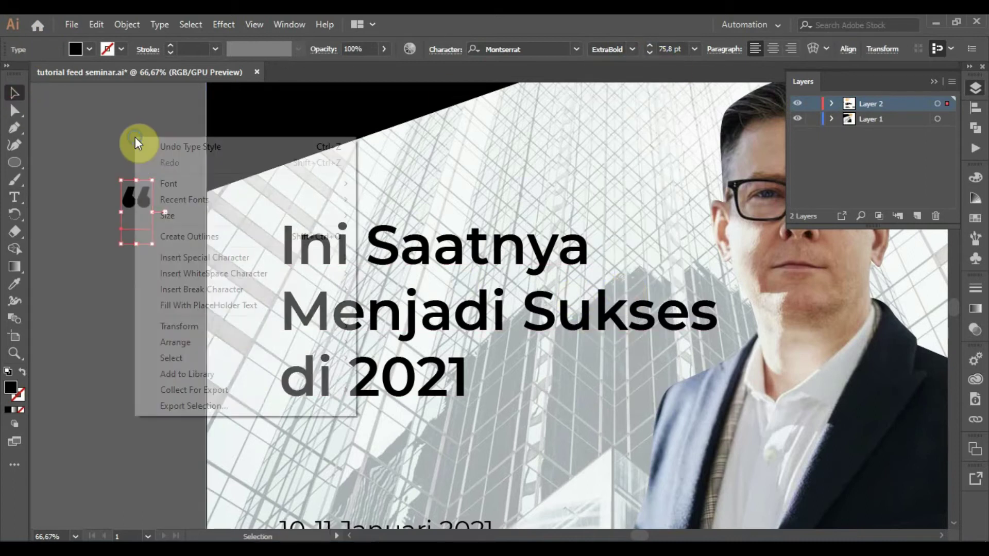
click(203, 235)
mouse_move(152, 207)
mouse_down()
mouse_move(185, 241)
mouse_move(298, 237)
mouse_up()
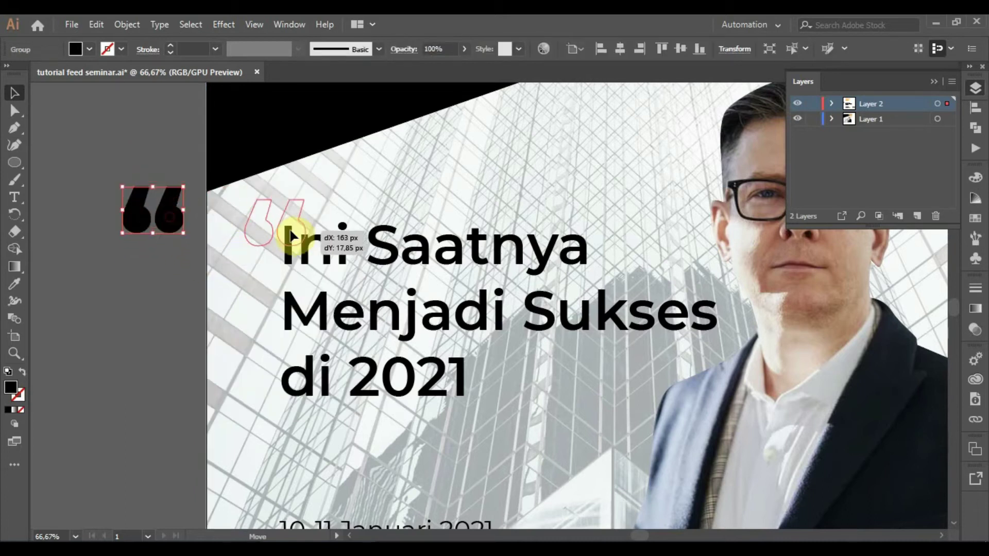
Step: Colour the quote mark with the orange sampled from the SEMINAR BISNIS heading
click(13, 283)
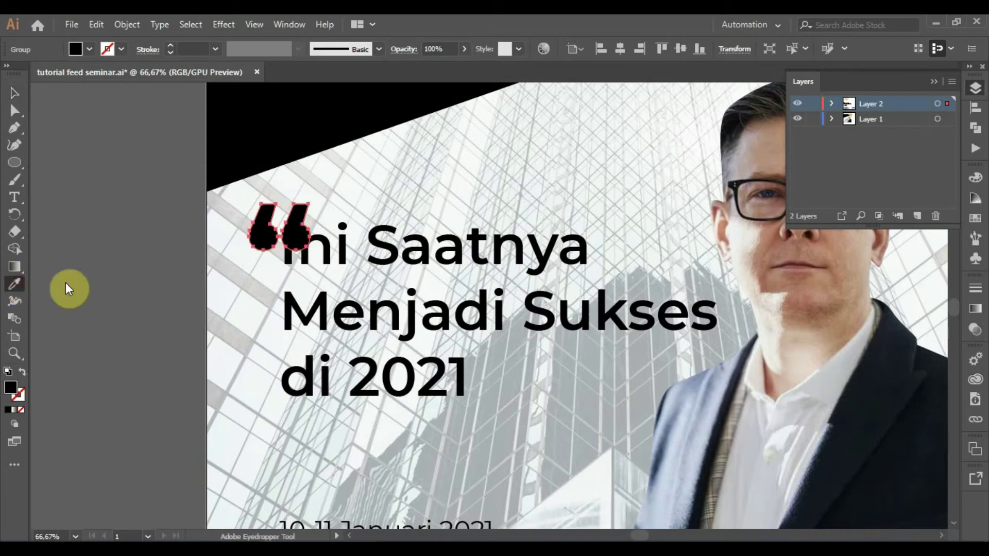
scroll(504, 221, up, 1)
scroll(541, 154, up, 3)
click(471, 139)
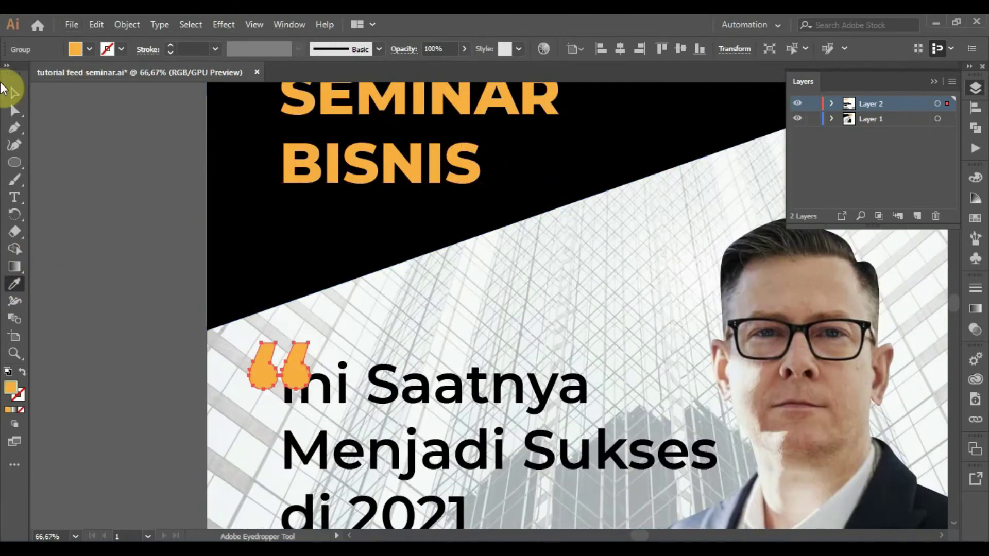
click(15, 93)
scroll(141, 279, down, 3)
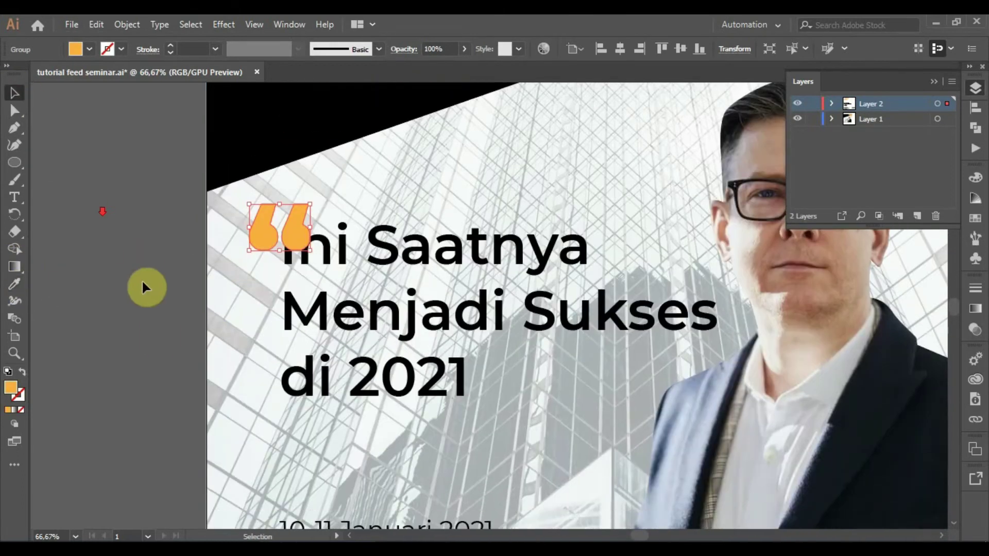
Step: Bring the headline in front of the quote mark and nudge the quote slightly left
click(470, 257)
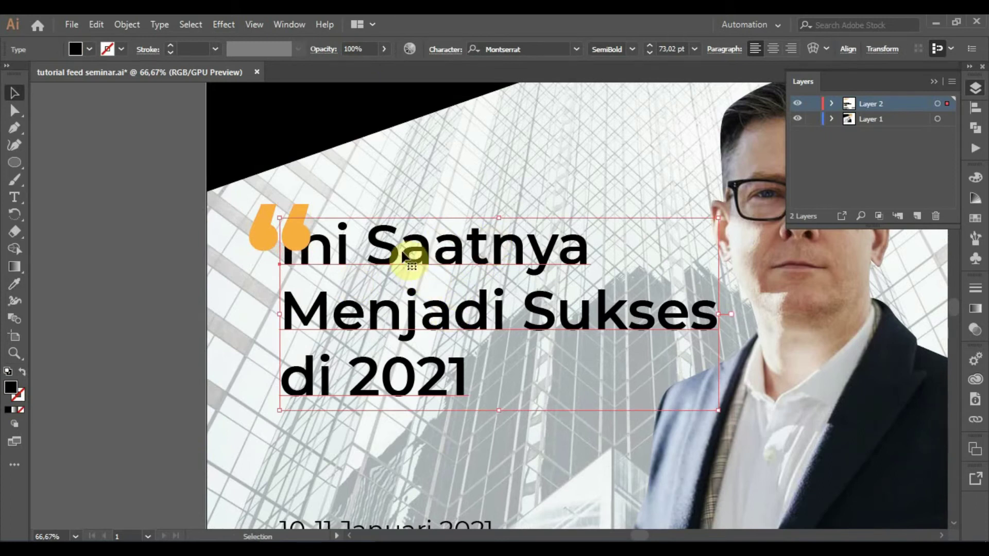
right_click(428, 248)
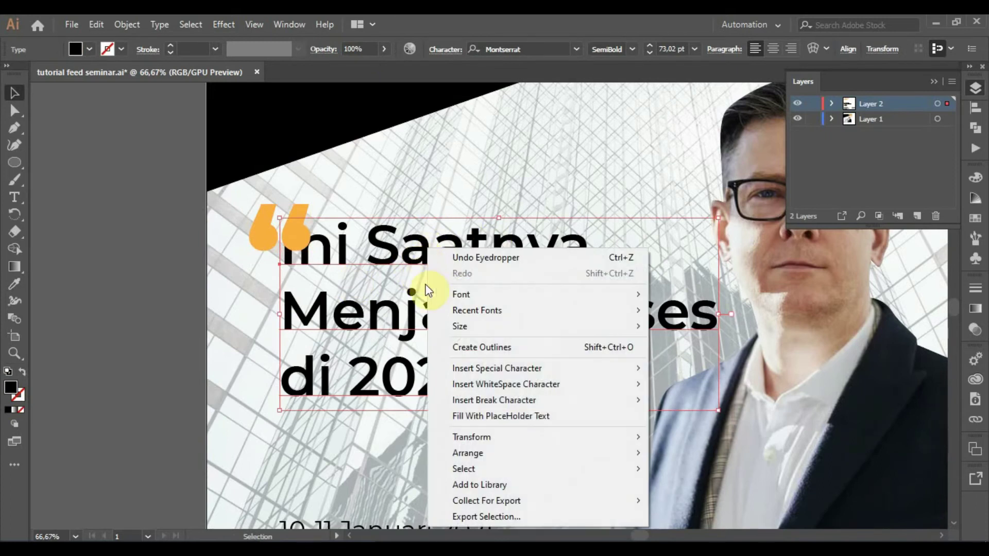
mouse_move(467, 453)
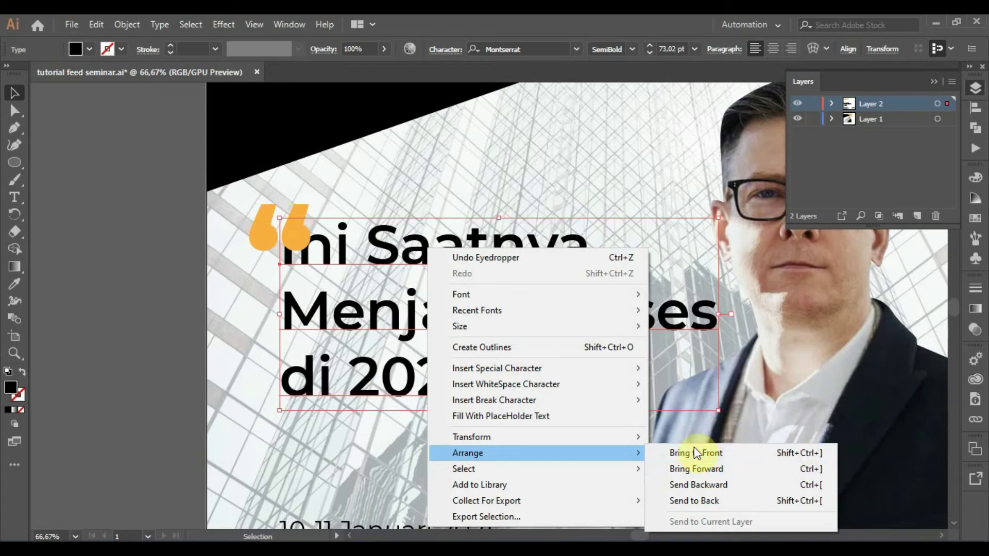
click(695, 453)
click(130, 209)
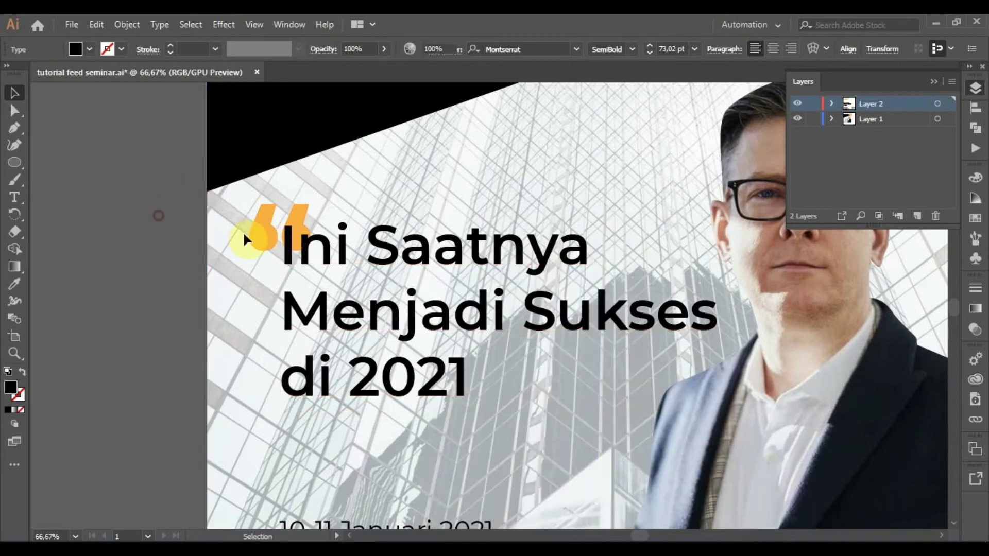
click(251, 229)
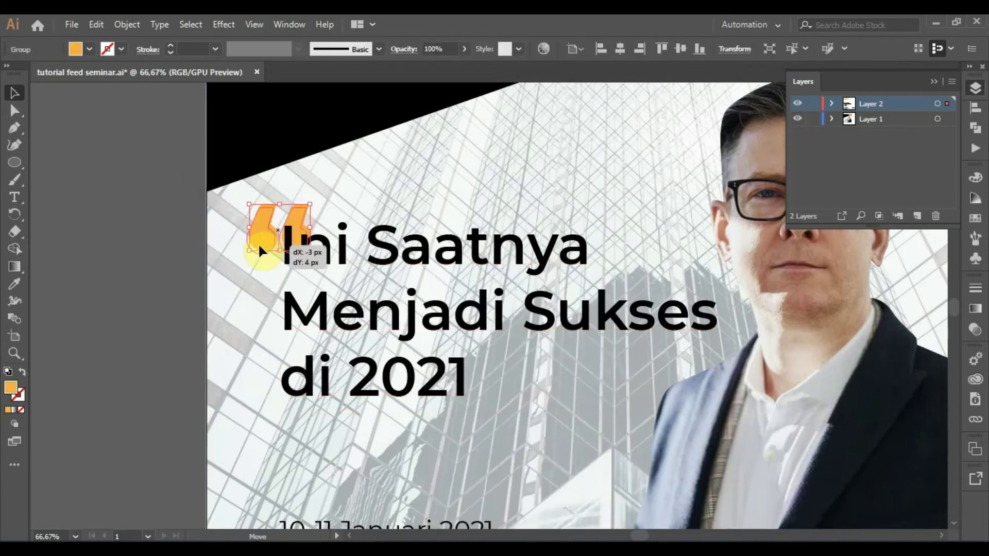
drag(254, 240, 246, 240)
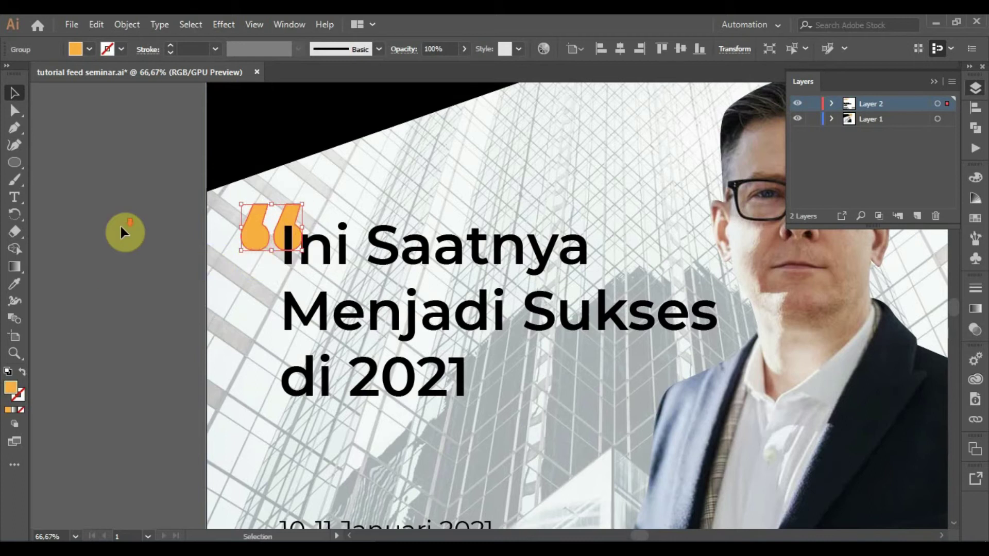
scroll(119, 224, down, 2)
click(88, 273)
scroll(206, 257, down, 1)
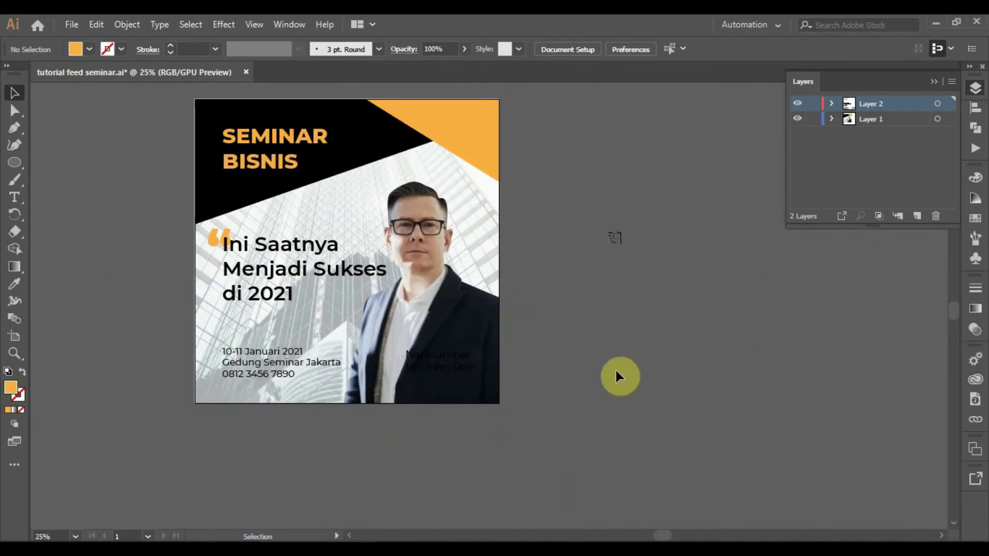
Step: Set the date, venue and phone block to Medium weight with 47 pt leading
scroll(617, 376, down, 1)
scroll(201, 388, up, 2)
click(316, 332)
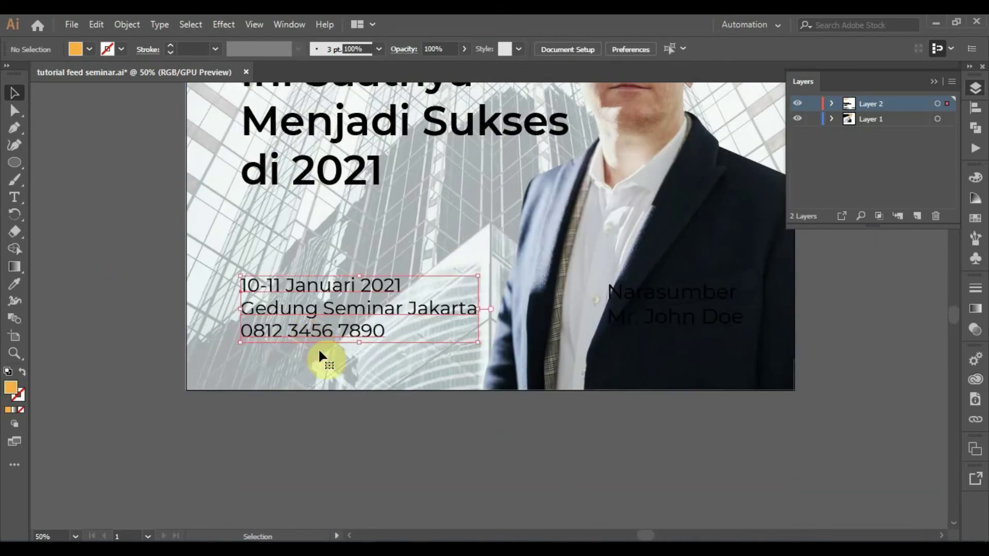
click(631, 49)
click(618, 192)
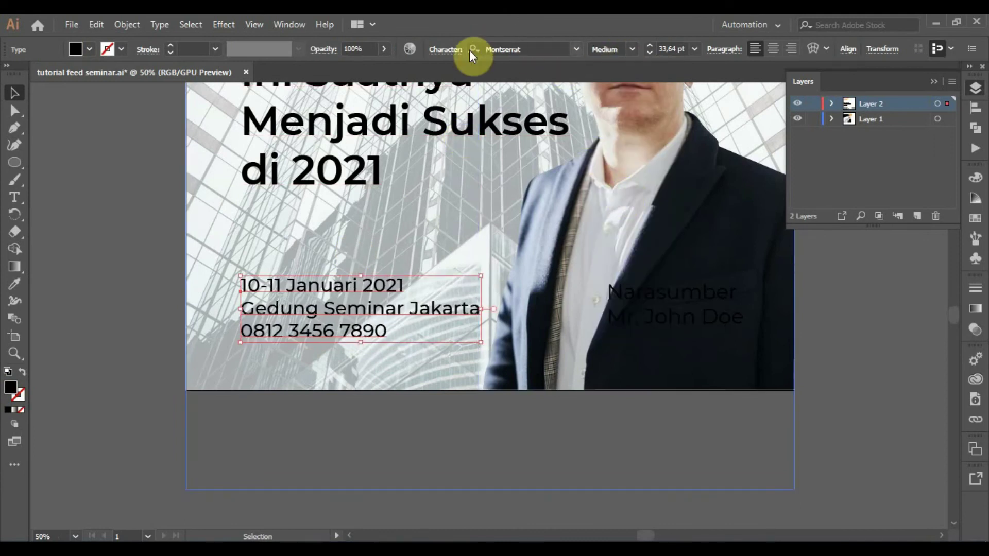
click(446, 49)
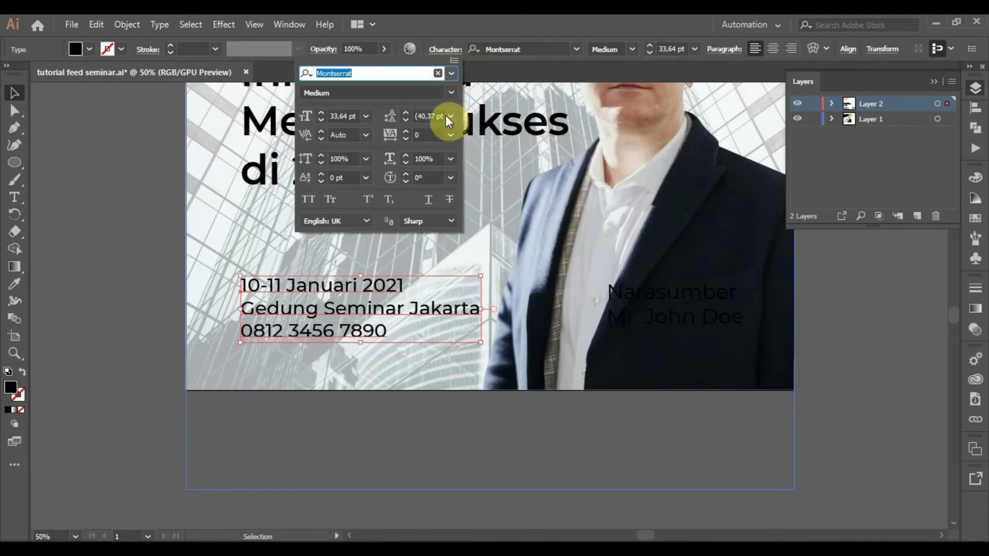
click(425, 116)
scroll(423, 116, up, 7)
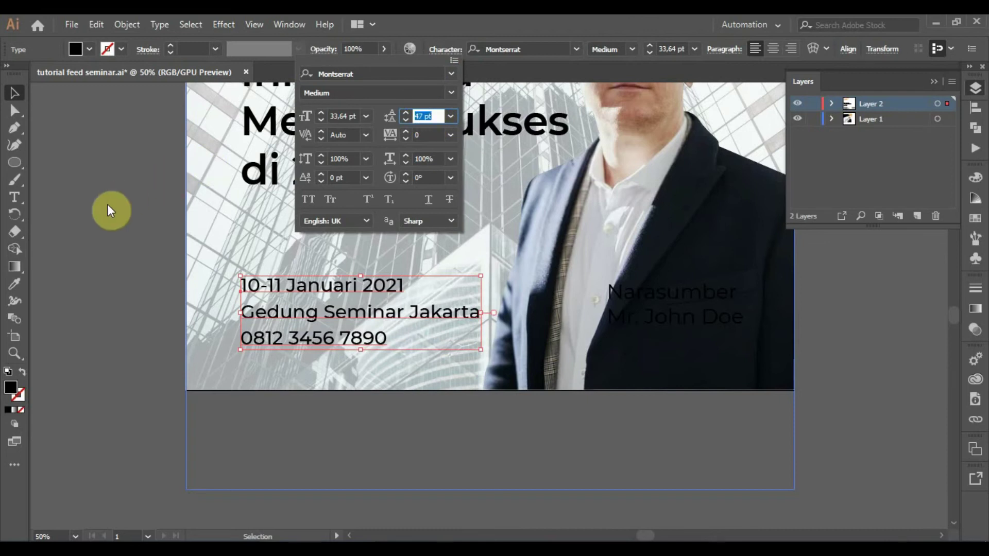
click(77, 215)
Step: Scale the date block down and shift it slightly right
scroll(272, 239, down, 3)
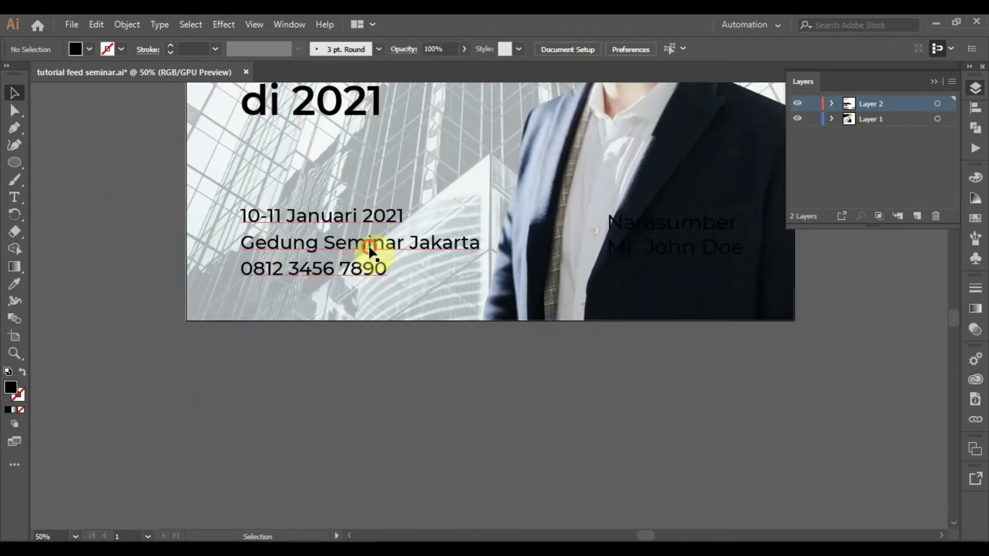
click(486, 285)
drag(476, 280, 455, 266)
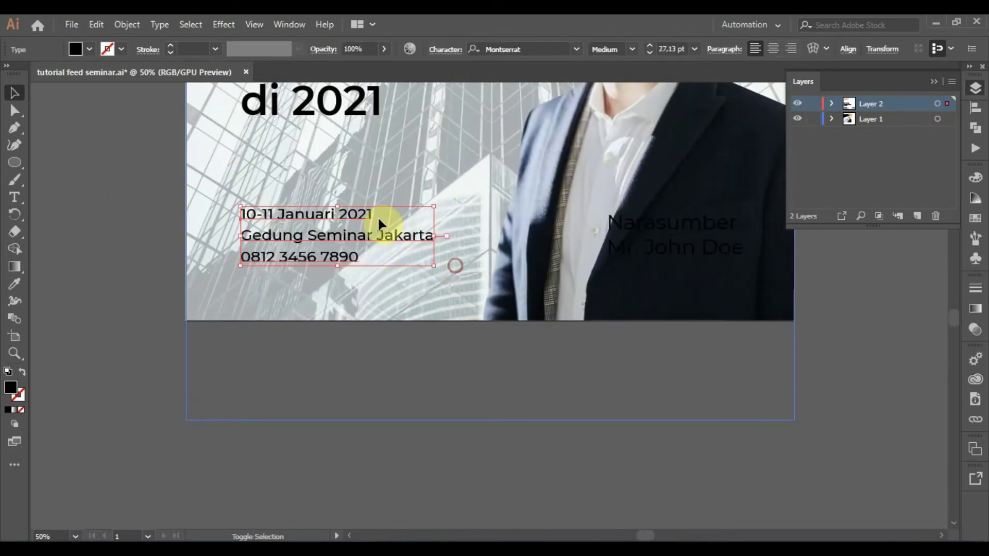
drag(378, 215, 398, 217)
click(77, 153)
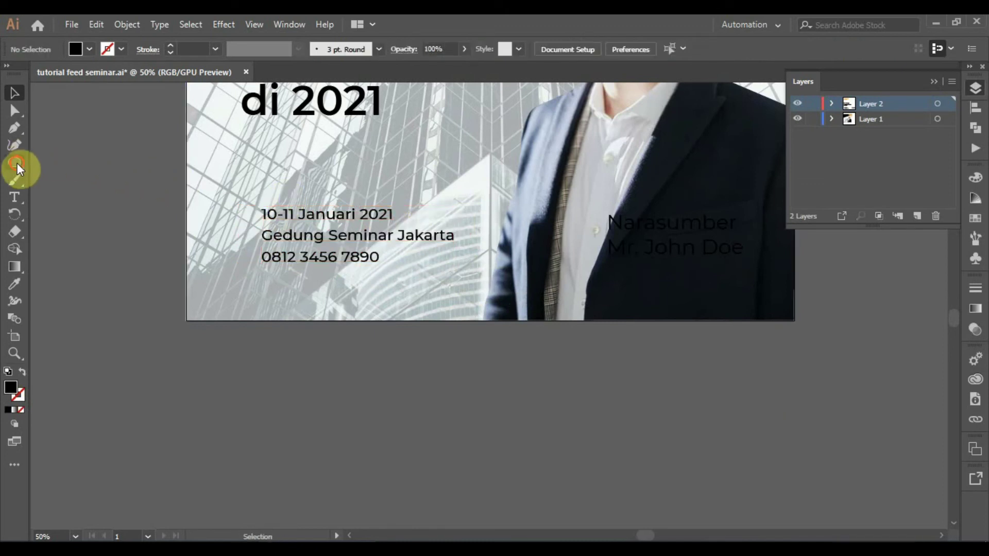
Step: Draw a small black circle beside the date line and place copies beside the next lines
scroll(202, 205, up, 5)
mouse_move(110, 111)
mouse_down()
mouse_move(364, 239)
mouse_move(403, 292)
mouse_up()
scroll(361, 257, down, 3)
key(ctrl+minus)
key(ctrl+minus)
key(v)
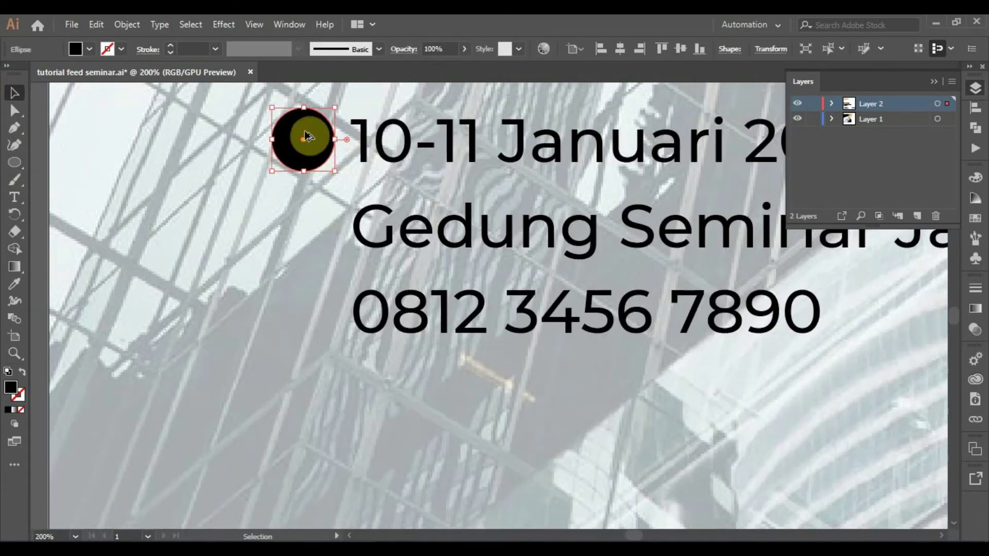
mouse_move(305, 130)
mouse_down()
mouse_move(344, 232)
mouse_move(334, 227)
mouse_move(335, 330)
mouse_up()
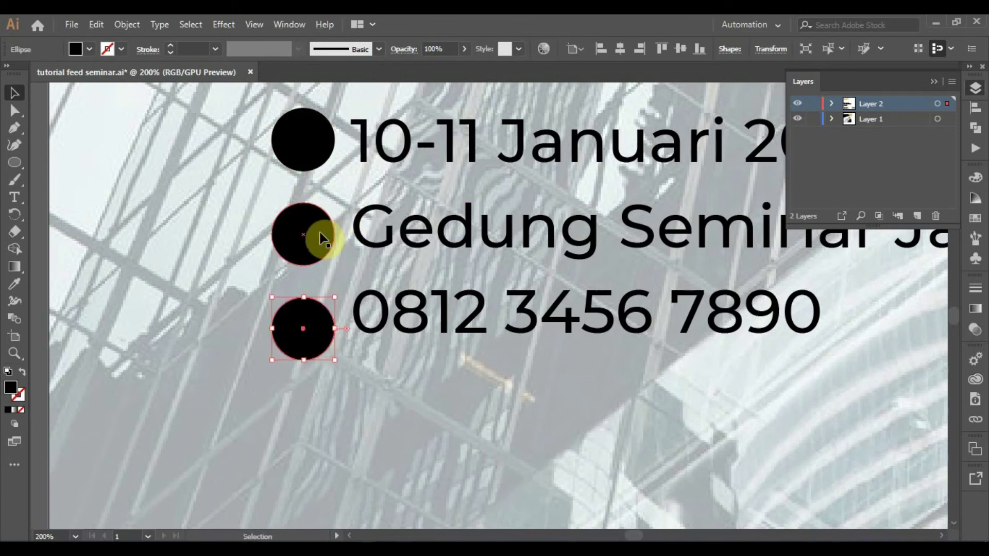
drag(322, 230, 320, 237)
Step: Nudge the middle circle into even alignment and check the bullets on the whole artboard
key(ctrl+plus)
scroll(279, 184, up, 5)
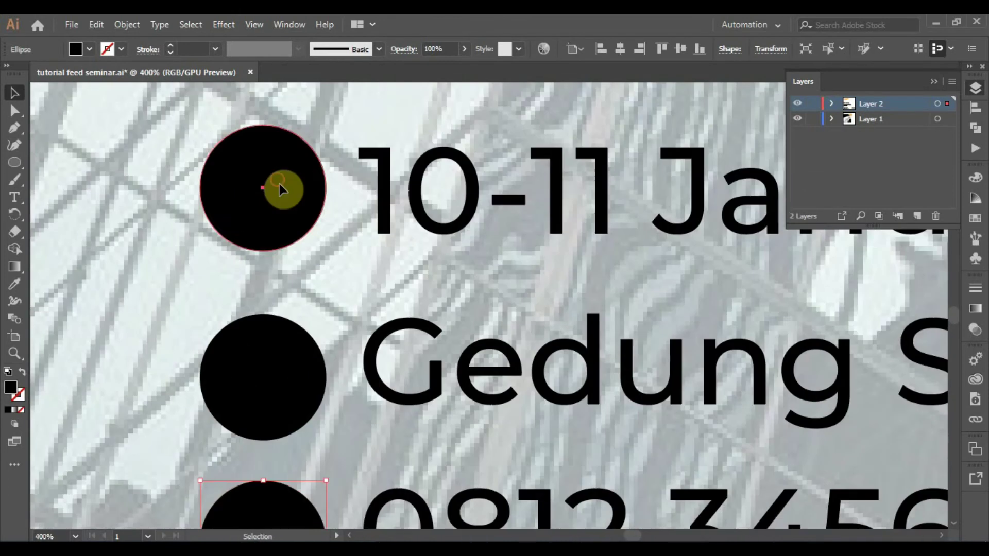
click(288, 195)
key(ctrl+0)
click(82, 206)
key(ctrl+plus)
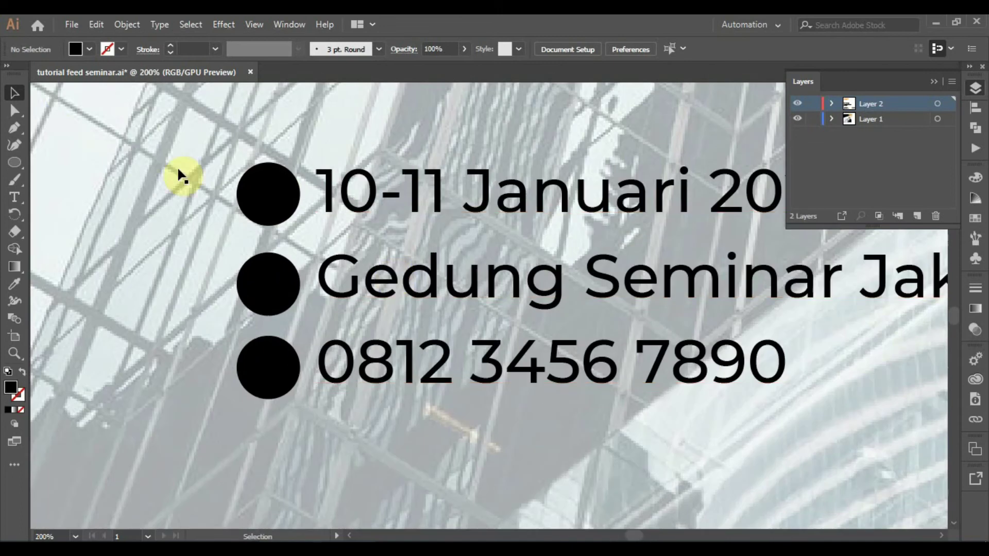
key(ctrl+plus)
key(ctrl+plus)
drag(242, 208, 243, 197)
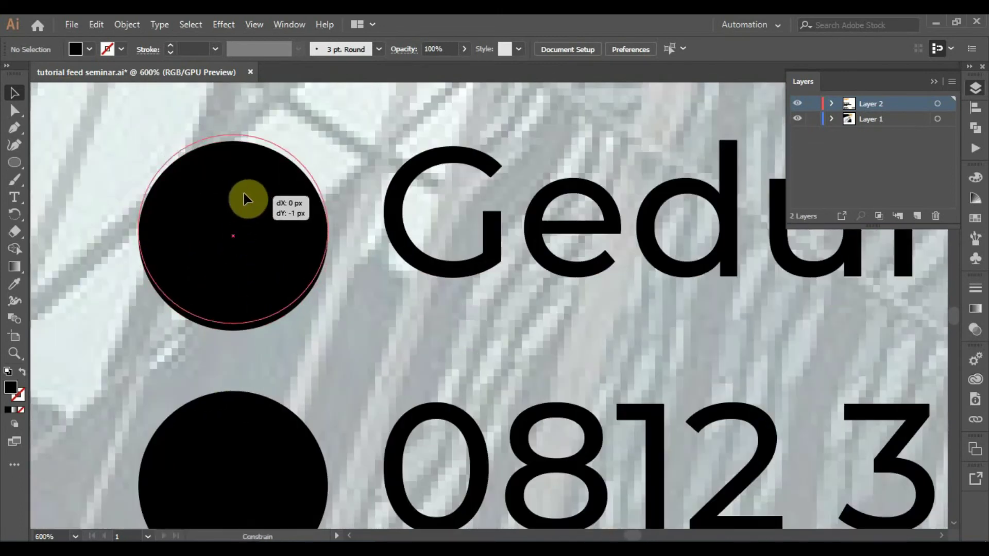
key(ctrl+1)
click(72, 164)
key(ctrl+minus)
key(ctrl+minus)
key(ctrl+minus)
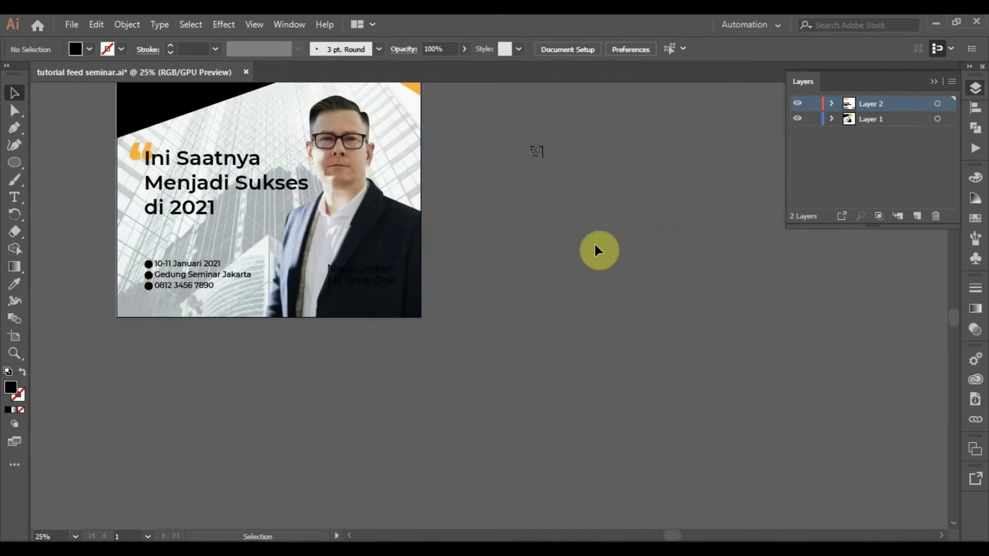
Step: Bring the icon images next to the bullet circles and scale them down to bullet size
mouse_move(507, 133)
mouse_down()
mouse_move(541, 157)
mouse_move(128, 280)
mouse_up()
key(ctrl+plus)
key(ctrl+plus)
key(ctrl+plus)
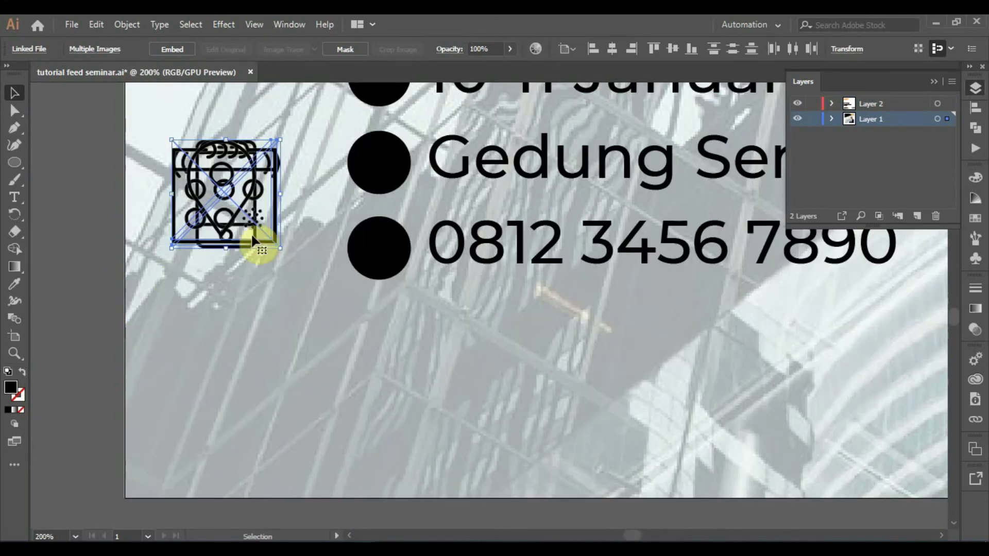
drag(254, 242, 311, 323)
mouse_move(369, 349)
mouse_down()
mouse_move(300, 291)
mouse_move(383, 192)
mouse_move(392, 257)
mouse_up()
click(84, 194)
Step: Separate the stacked icons and place the smartphone icon on the third circle
drag(381, 192, 382, 319)
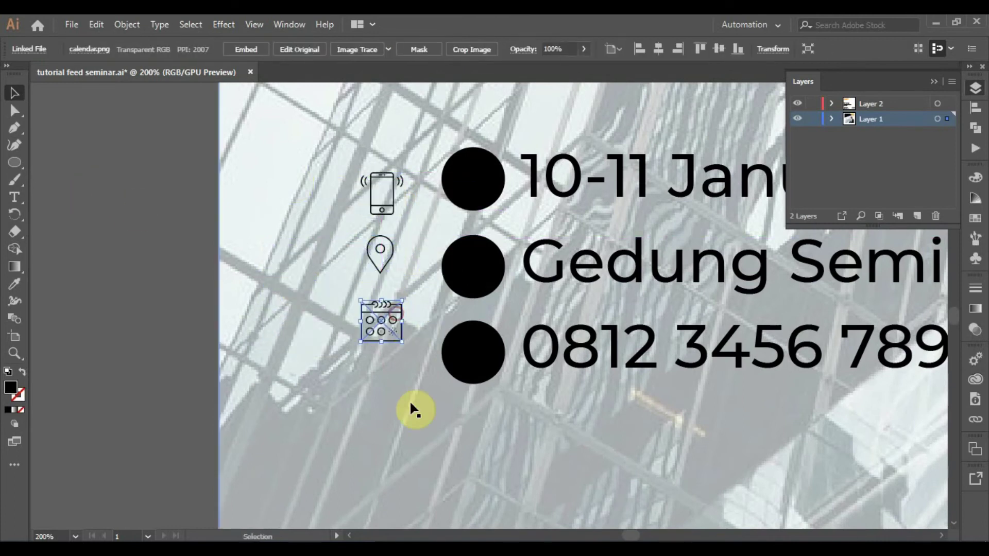
drag(383, 197, 478, 347)
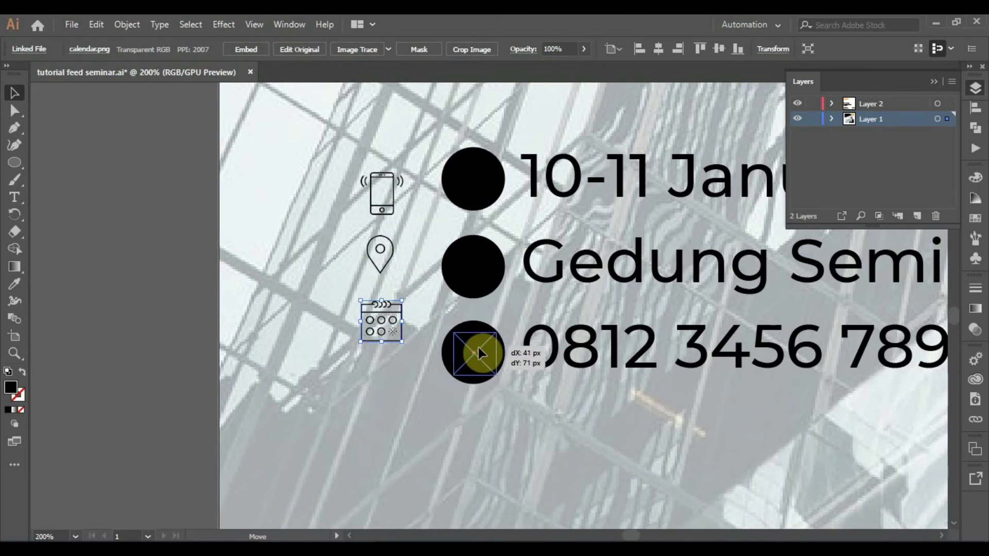
shift+click(392, 317)
shift+click(382, 249)
key(Delete)
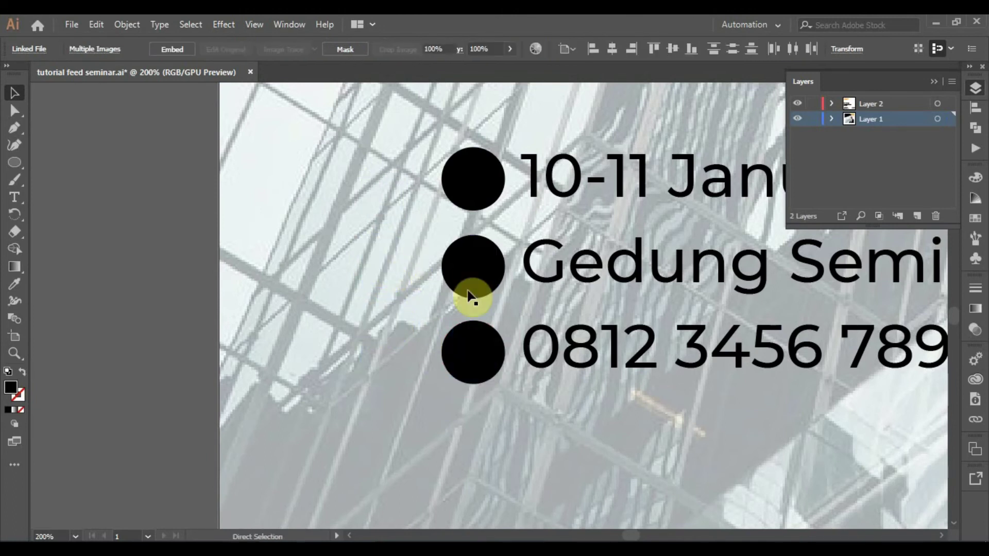
click(472, 292)
key(a)
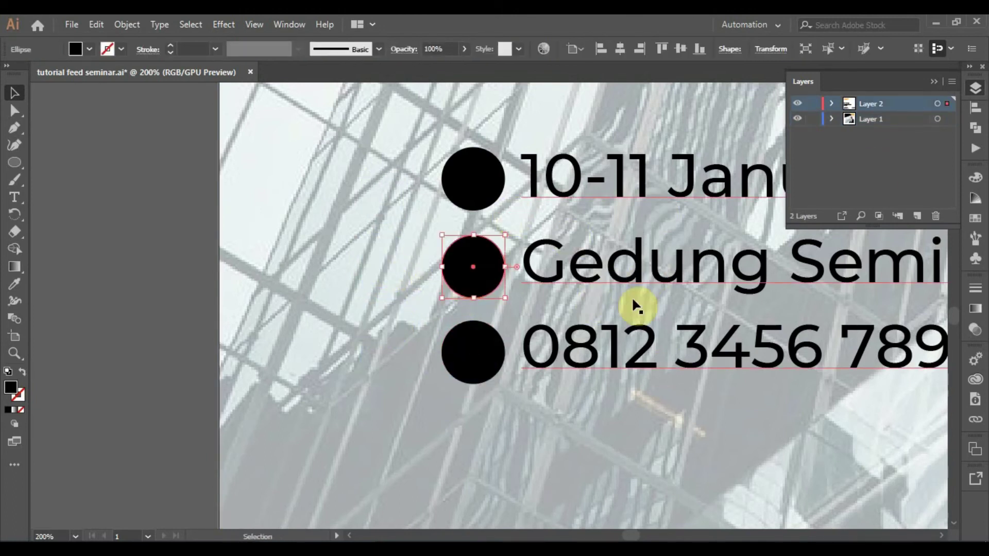
key(ctrl+z)
Step: Put the calendar icon in the first circle and the pin icon in the second
drag(463, 350, 471, 254)
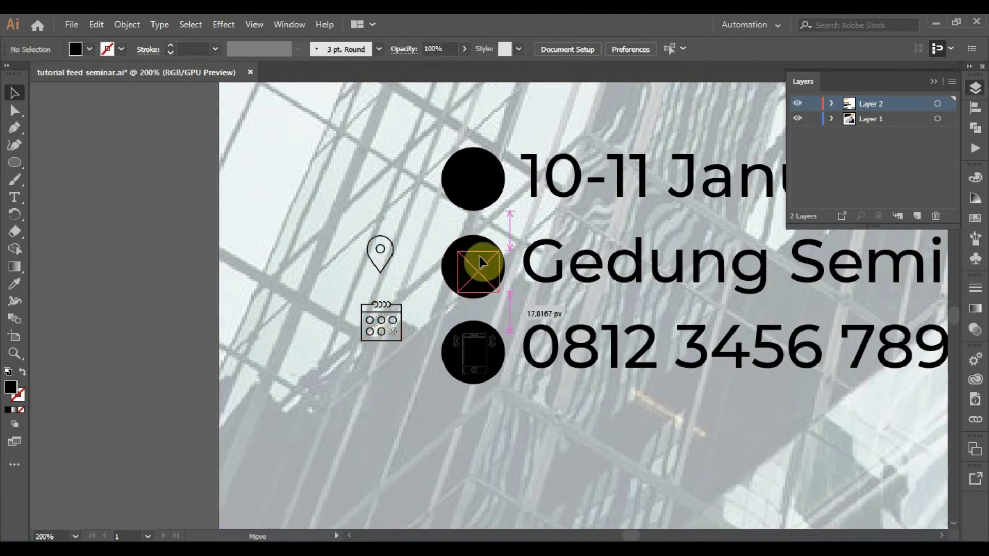
drag(383, 251, 481, 187)
drag(422, 246, 473, 266)
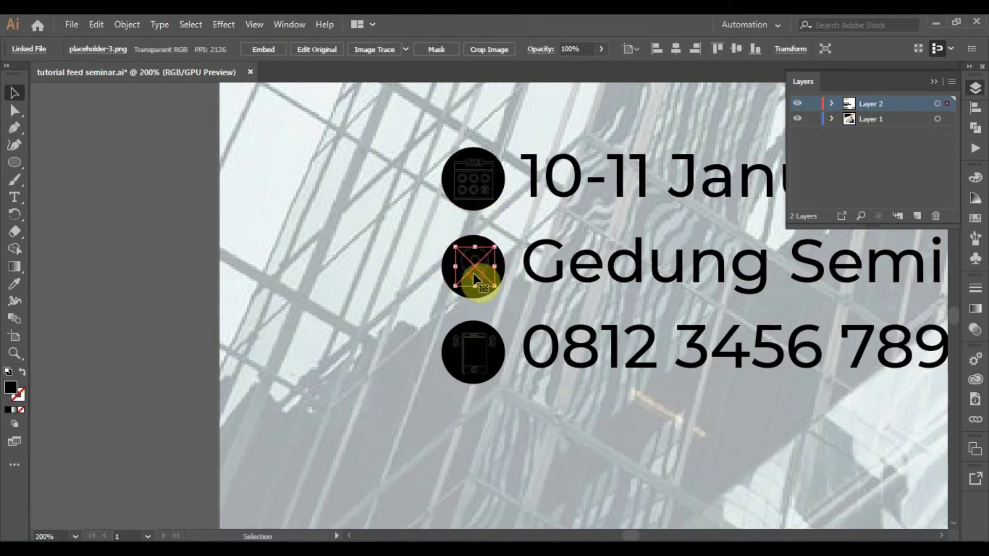
click(184, 230)
scroll(532, 219, up, 3)
Step: Pull the calendar image left of the top circle, trace it as Silhouettes and expand it
scroll(555, 144, up, 1)
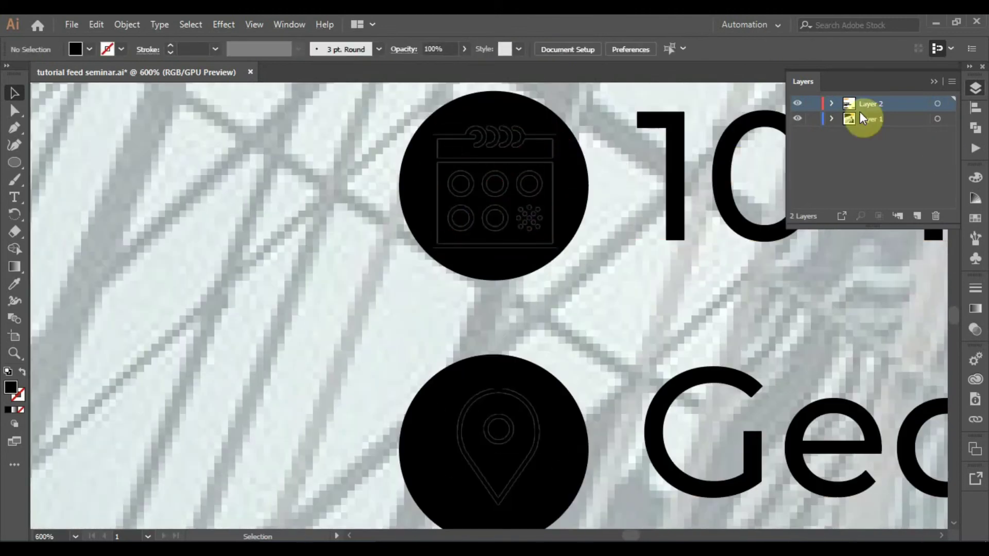
drag(553, 177, 231, 184)
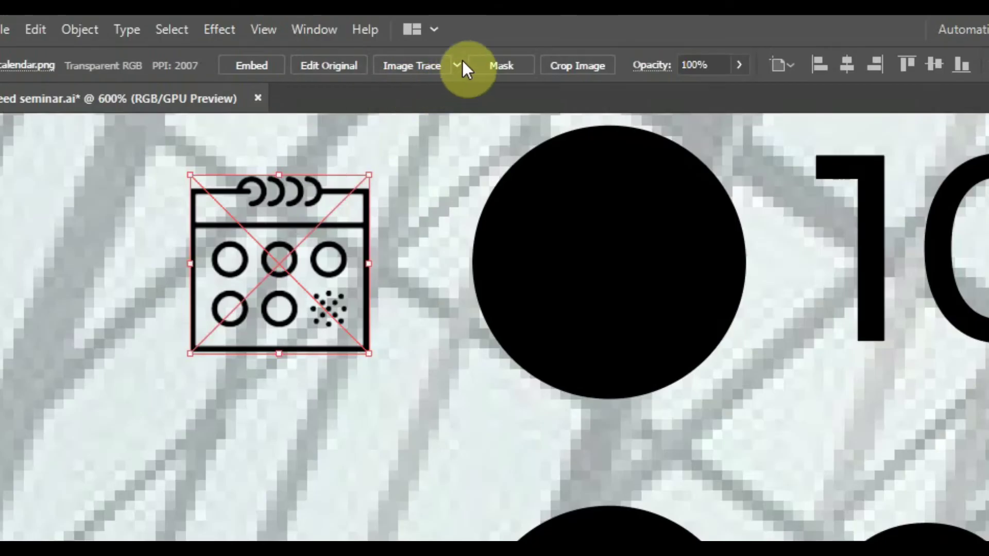
click(456, 65)
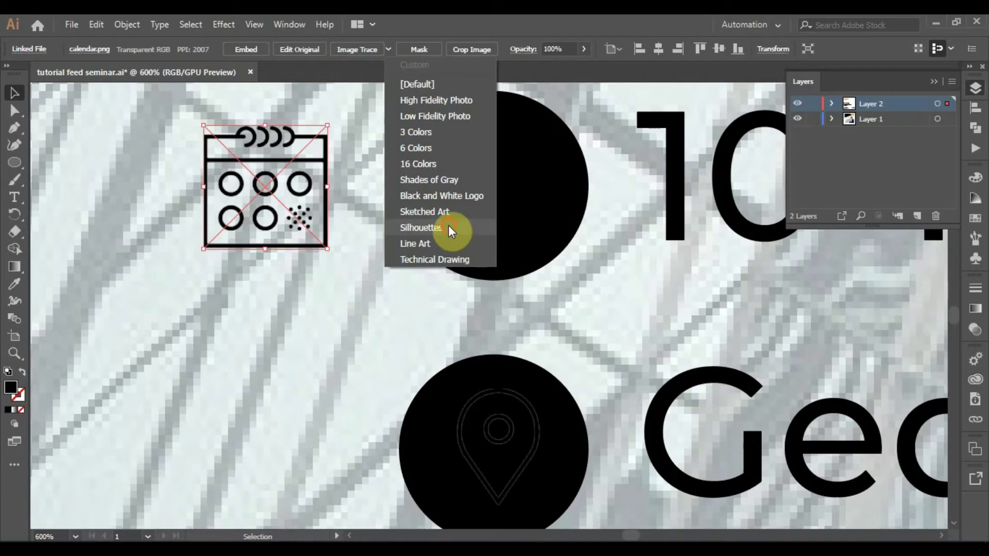
click(550, 321)
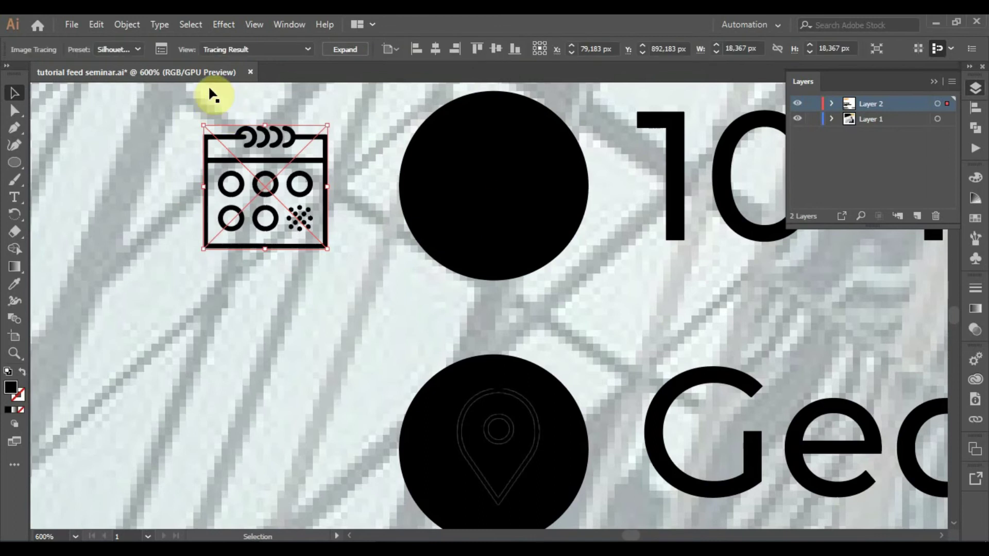
click(348, 49)
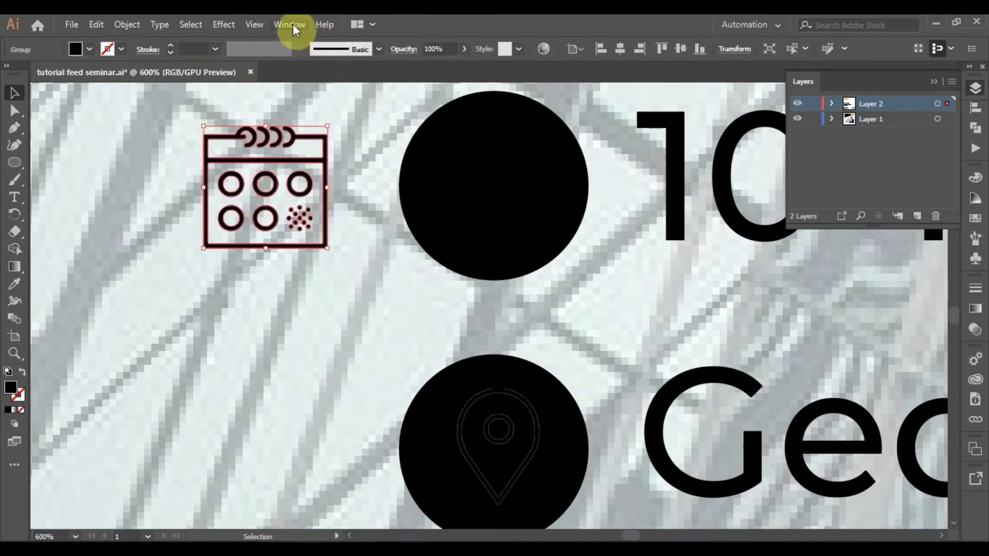
Step: Try a white fill on the calendar icon, then revert it and reselect the top circle
click(88, 50)
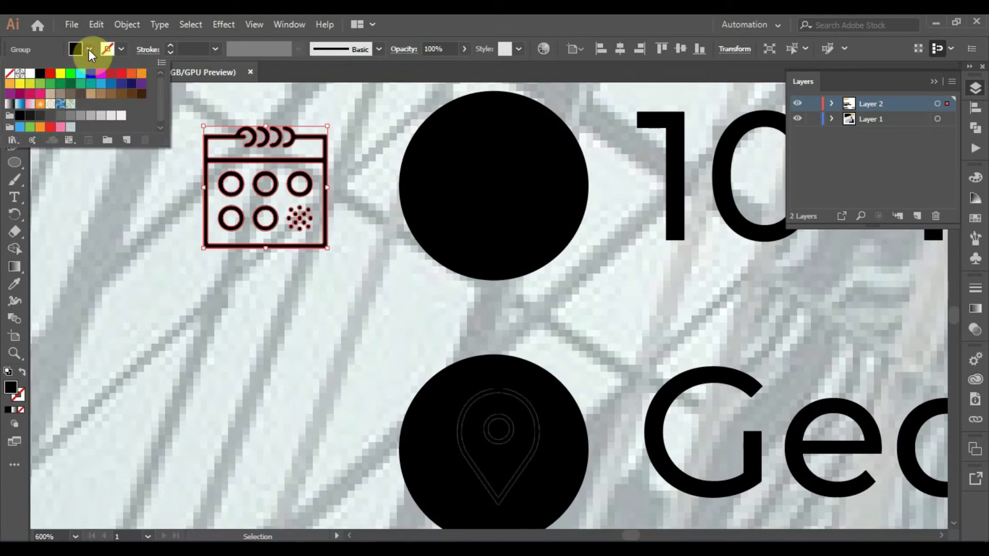
click(26, 73)
scroll(356, 335, down, 2)
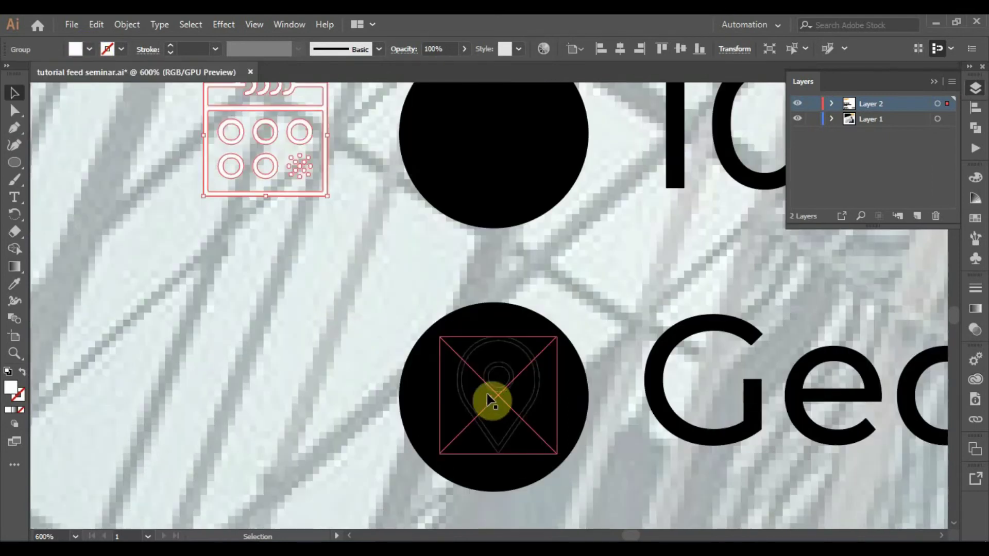
drag(490, 399, 186, 276)
key(ctrl+z)
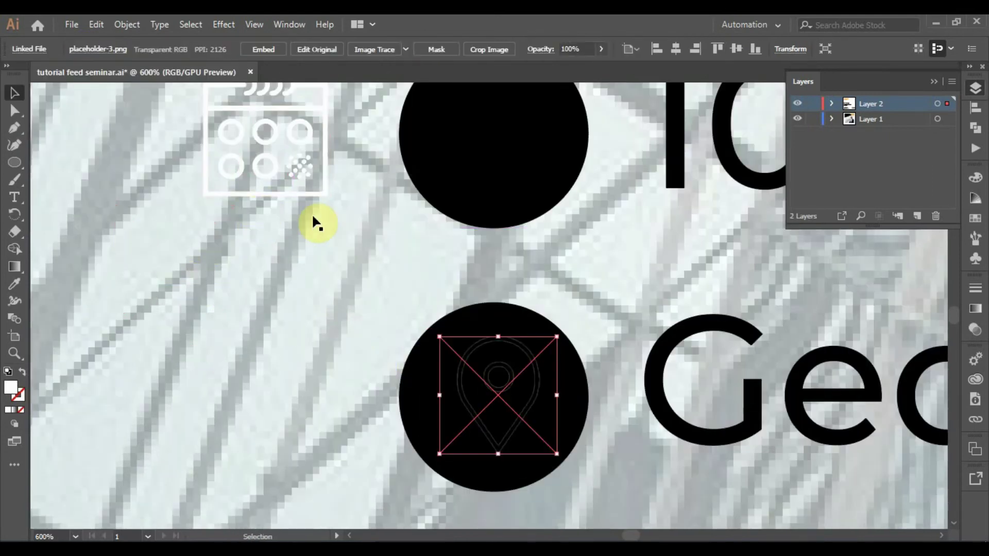
scroll(330, 222, up, 2)
alt+scroll(346, 227, down, 1)
click(420, 242)
key(ctrl+z)
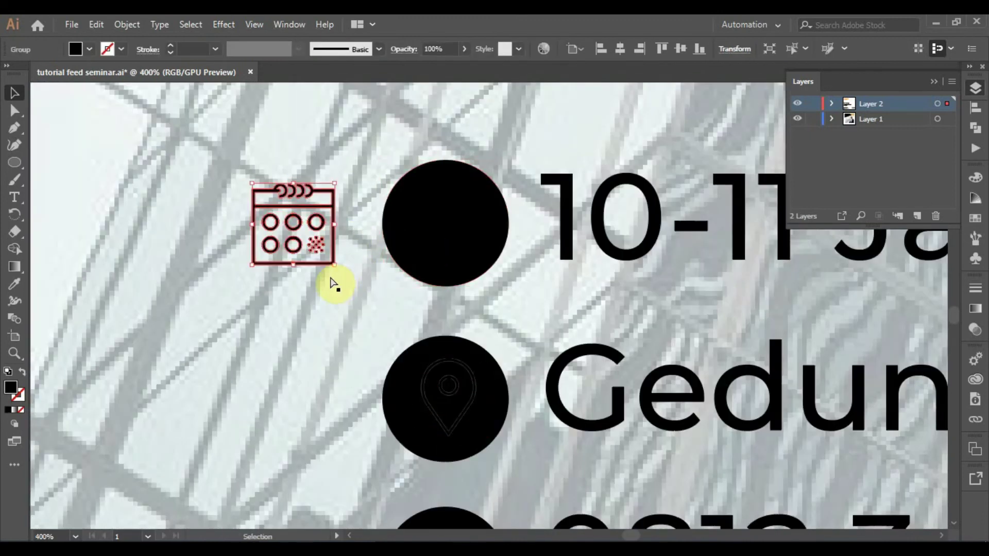
click(402, 234)
click(14, 283)
Step: Fill the top bullet circle with the quote mark's orange using the Eyedropper
alt+scroll(122, 290, down, 3)
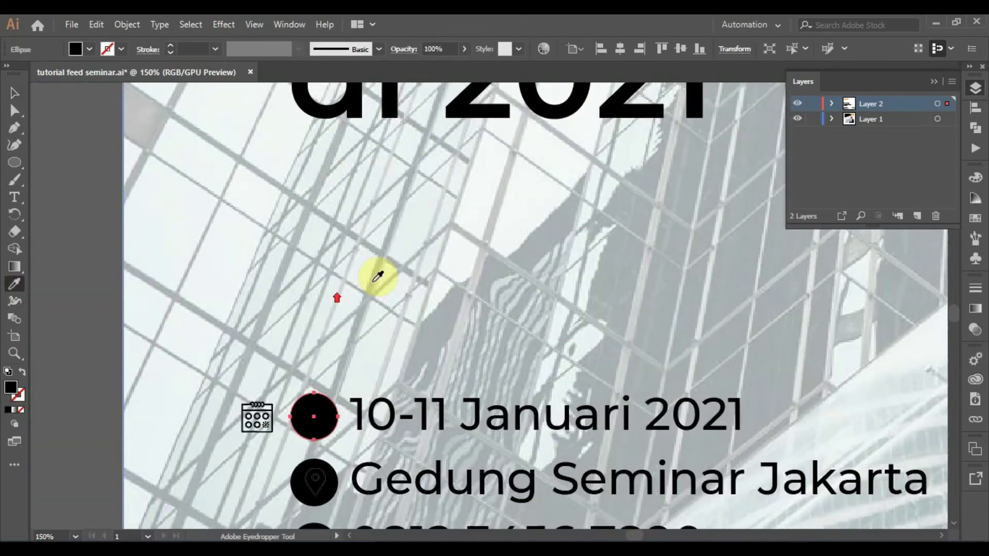
scroll(360, 222, up, 3)
scroll(363, 193, down, 1)
scroll(357, 195, up, 3)
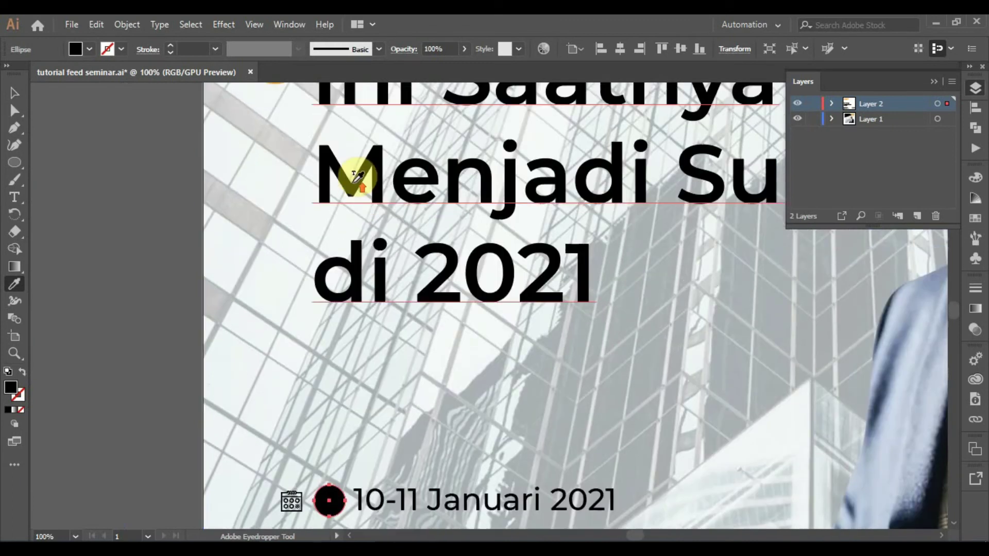
scroll(354, 168, up, 4)
click(285, 235)
click(14, 92)
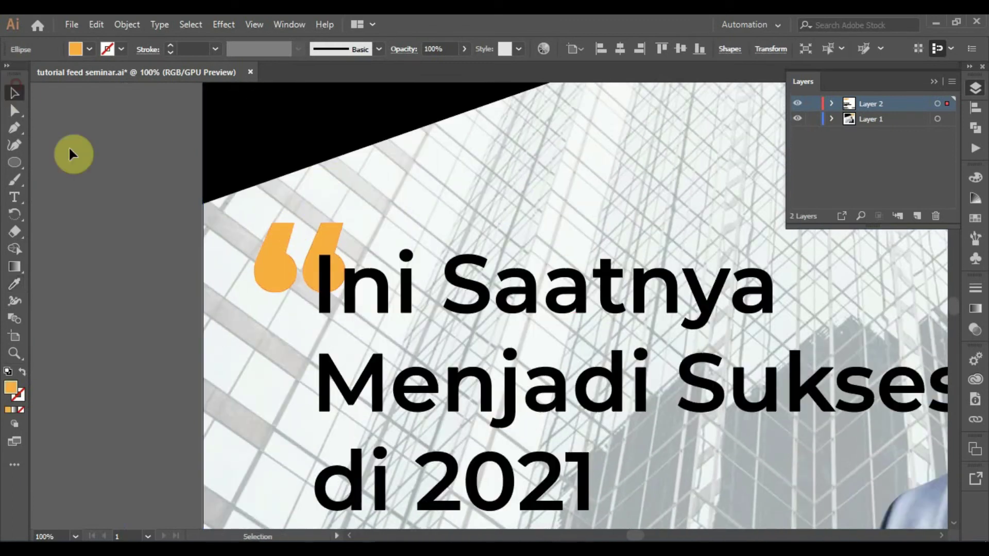
click(236, 295)
Step: Centre the calendar icon on the orange circle and shrink it to fit
scroll(257, 298, down, 5)
scroll(275, 273, down, 3)
alt+scroll(278, 242, up, 5)
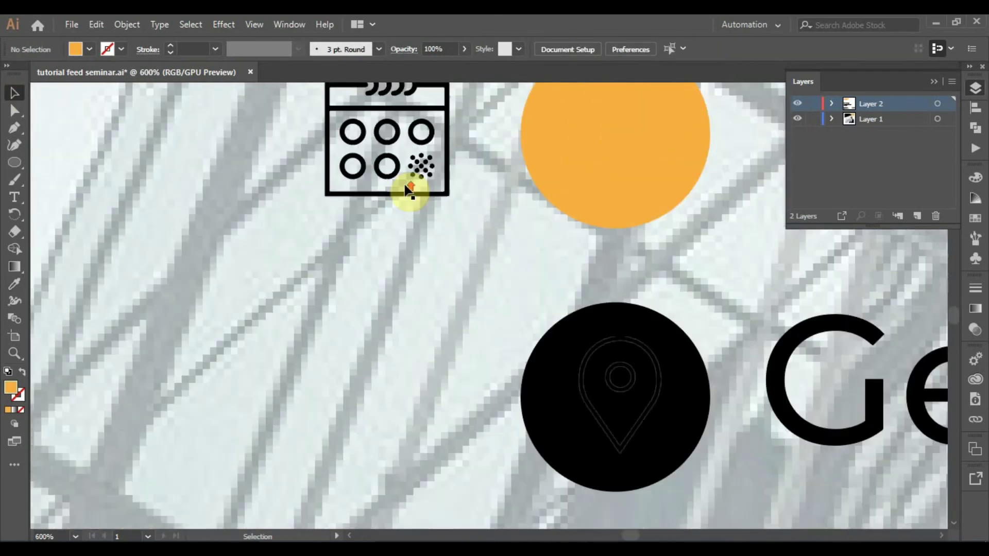
drag(410, 208, 640, 201)
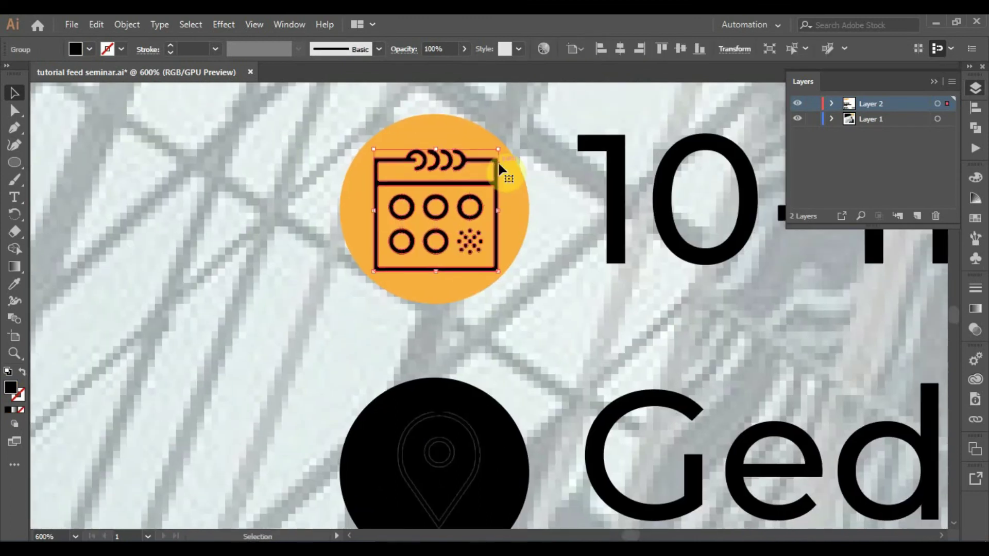
alt+scroll(499, 163, up, 3)
mouse_move(489, 137)
mouse_down()
mouse_move(461, 173)
mouse_move(464, 157)
mouse_up()
alt+scroll(454, 203, down, 2)
alt+scroll(248, 214, down, 4)
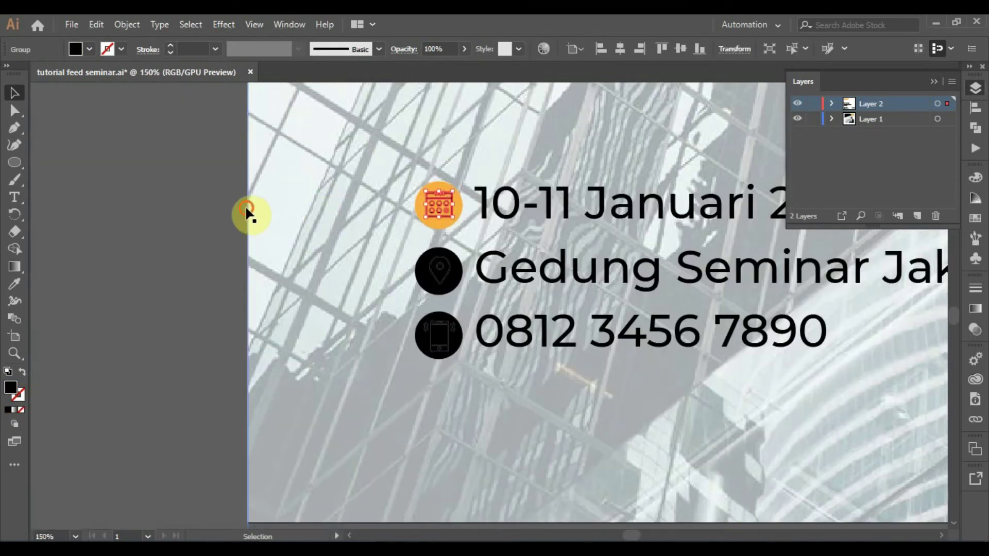
click(248, 214)
scroll(466, 265, up, 2)
Step: Fill the pin and phone circles with the same orange
click(441, 271)
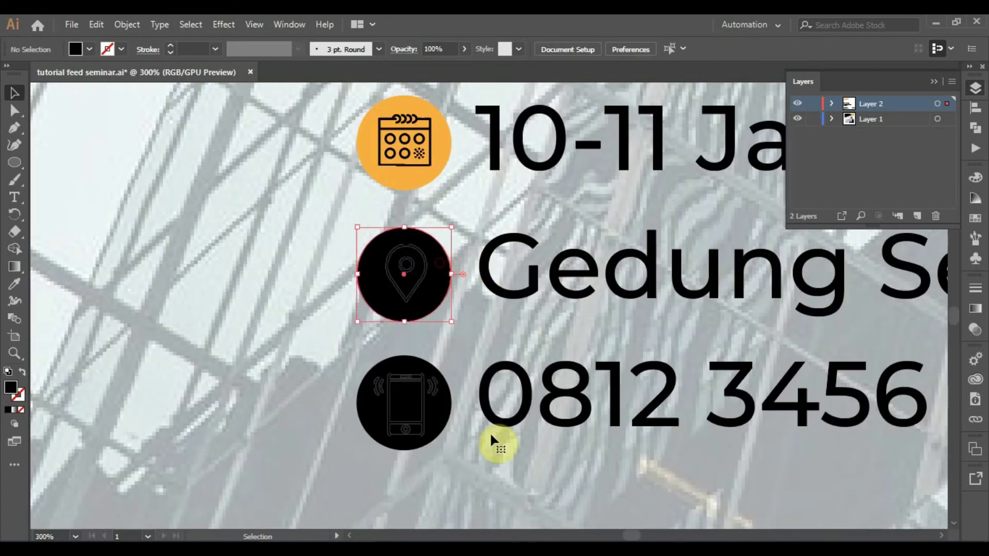
shift+click(446, 412)
click(14, 284)
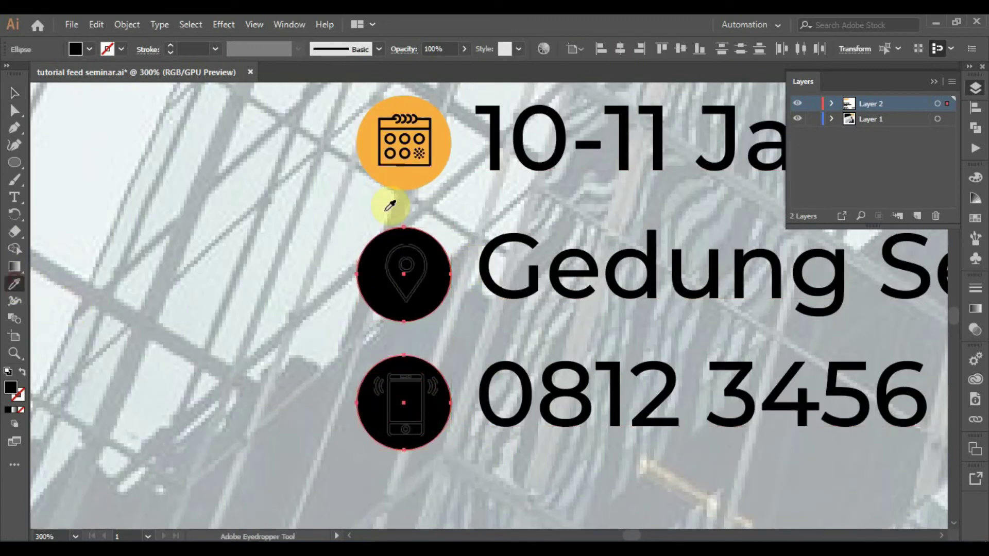
click(446, 143)
click(27, 87)
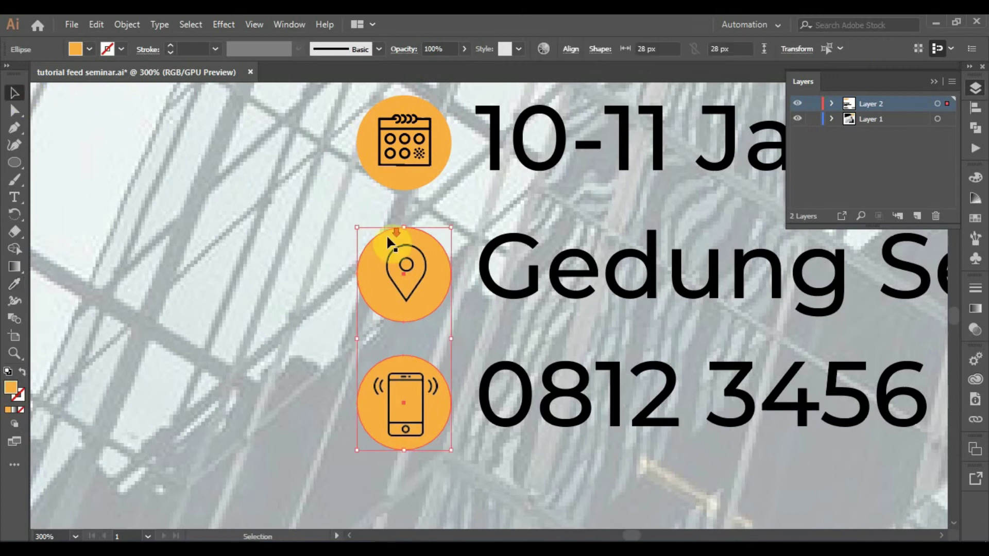
scroll(388, 238, down, 2)
click(115, 166)
scroll(443, 331, up, 3)
scroll(450, 244, up, 2)
scroll(377, 216, up, 1)
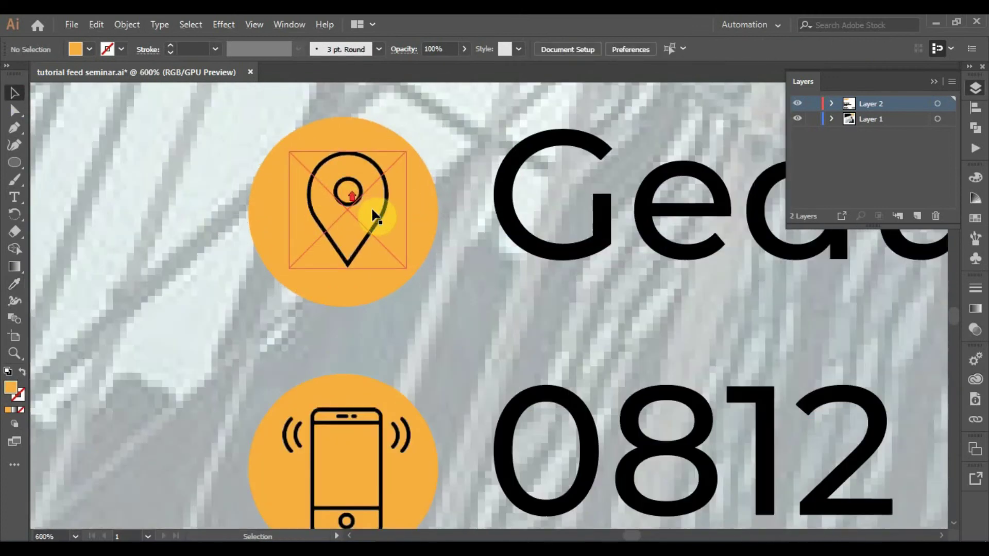
Step: Trace the pin icon image as Silhouettes and expand it into paths
mouse_move(372, 219)
mouse_down()
mouse_move(359, 218)
mouse_move(351, 200)
mouse_up()
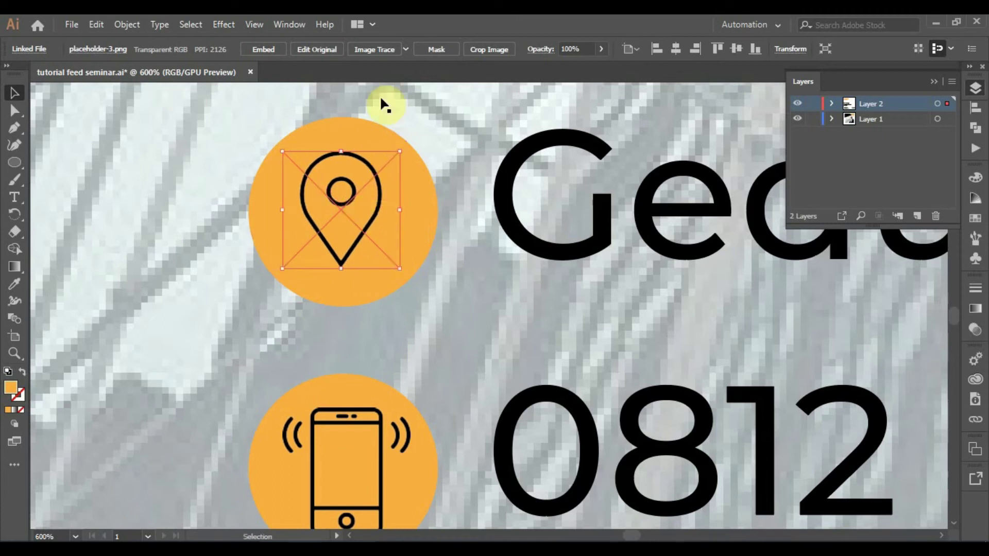
click(406, 49)
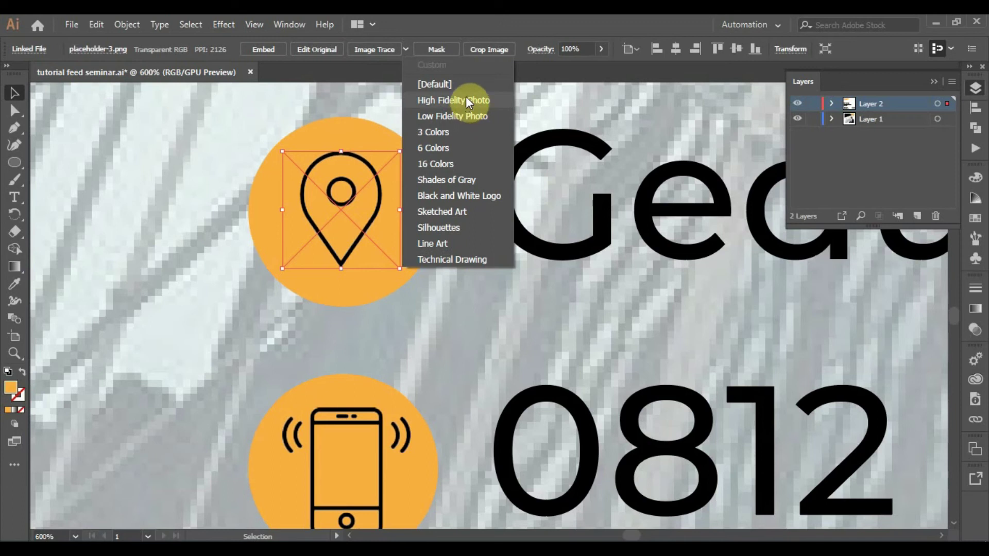
click(438, 227)
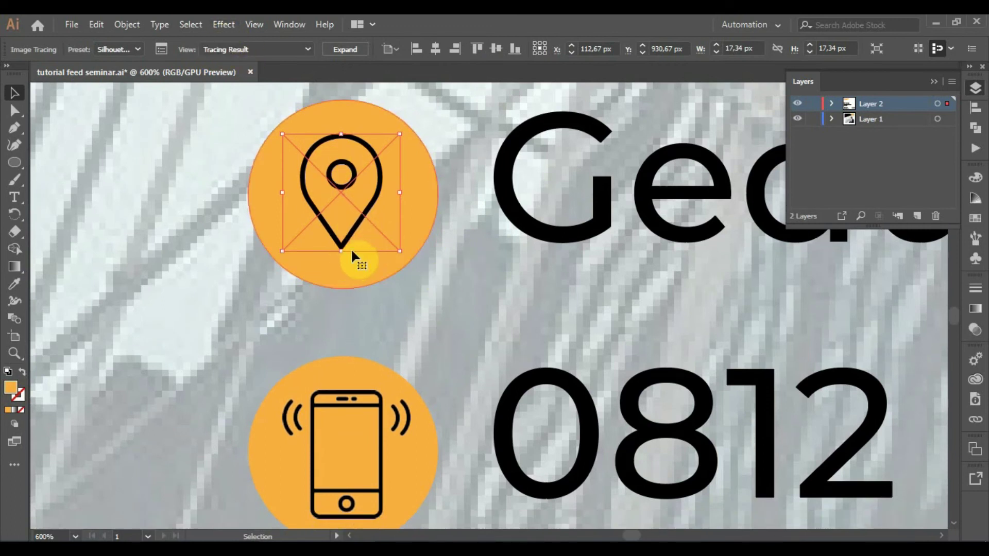
click(342, 48)
scroll(386, 368, down, 3)
Step: Trace the phone icon image as Silhouettes and expand it into paths
click(386, 368)
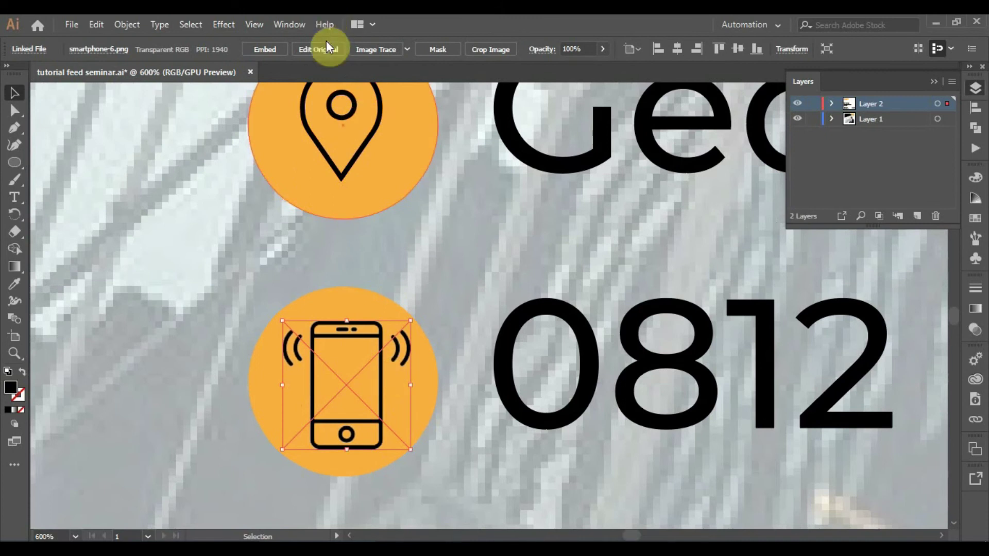
click(407, 49)
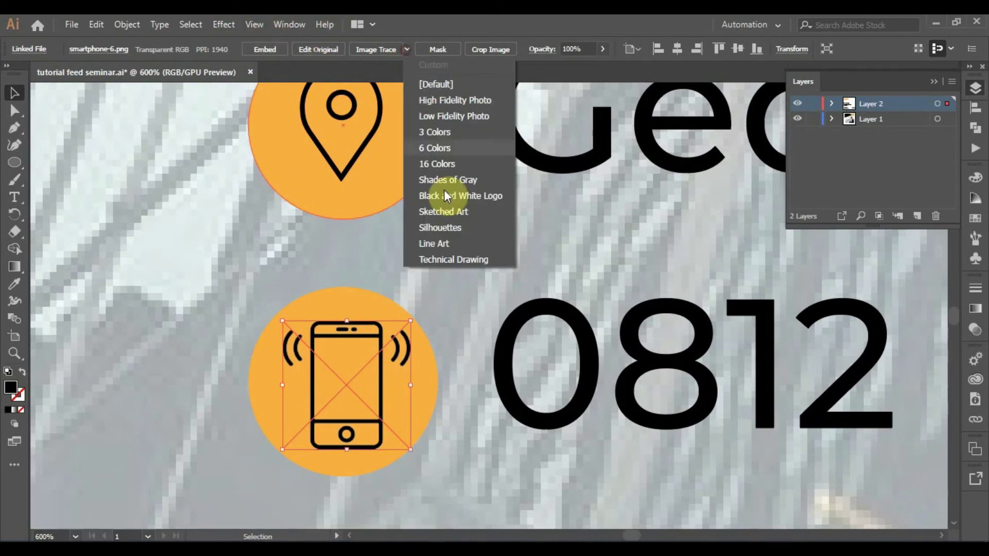
click(452, 223)
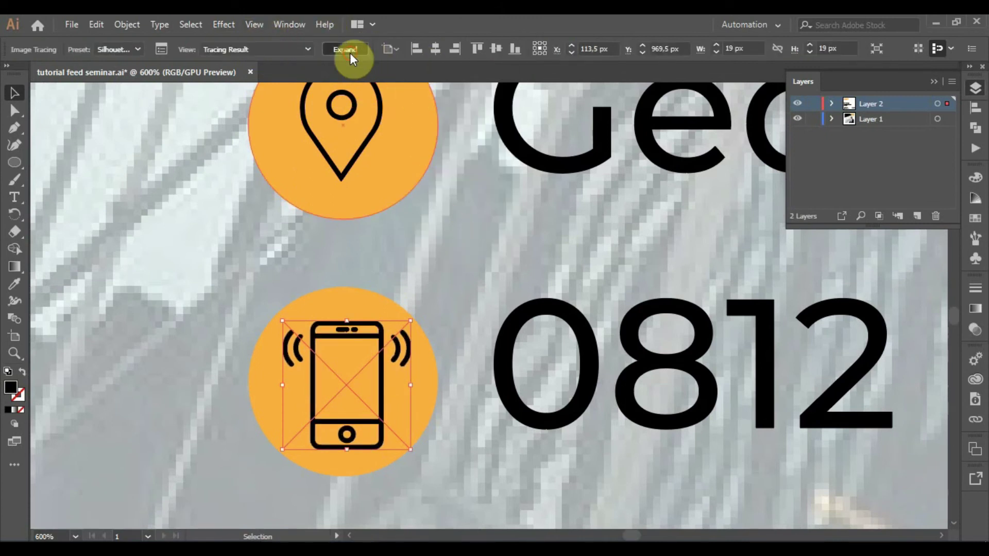
click(354, 50)
scroll(309, 206, down, 2)
scroll(283, 309, up, 4)
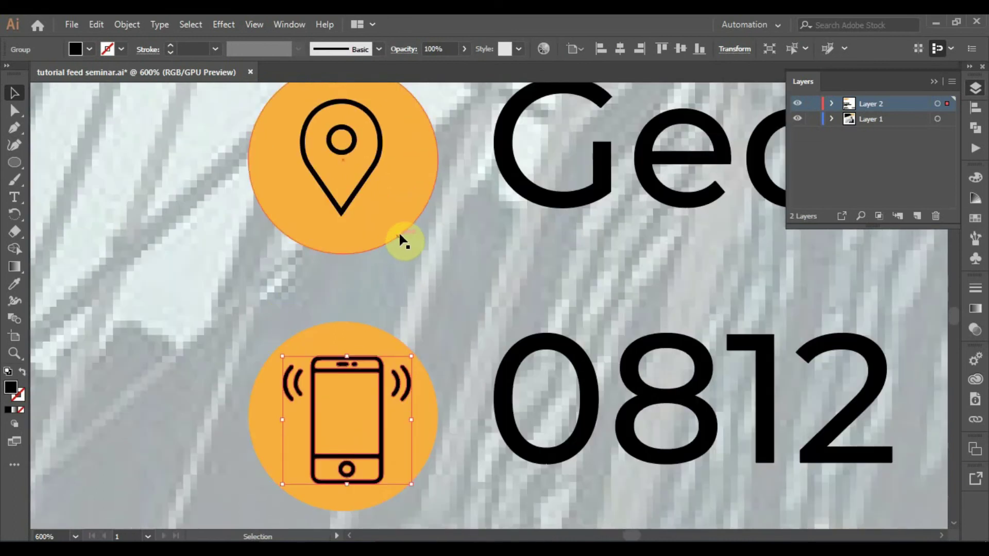
scroll(399, 230, down, 4)
scroll(419, 187, up, 4)
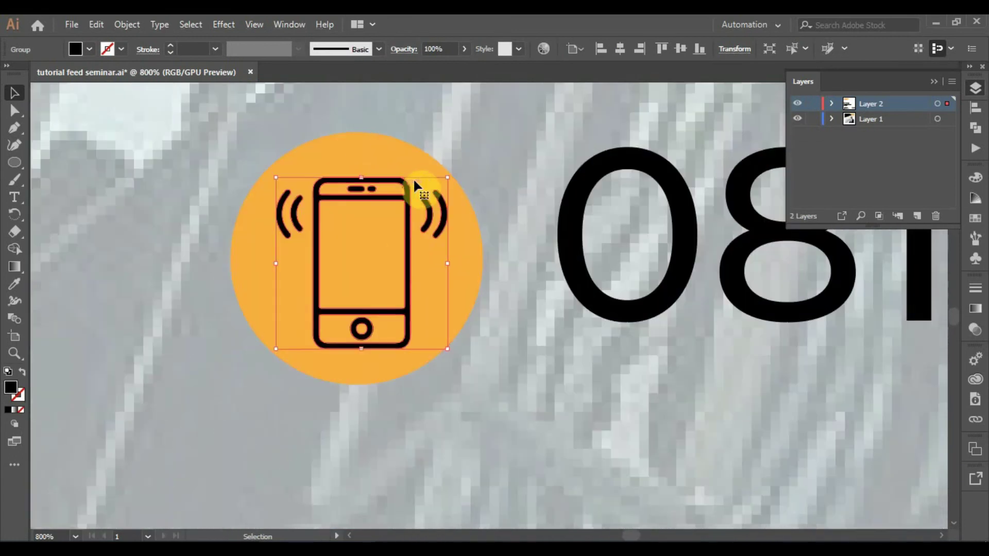
scroll(249, 199, down, 6)
click(201, 219)
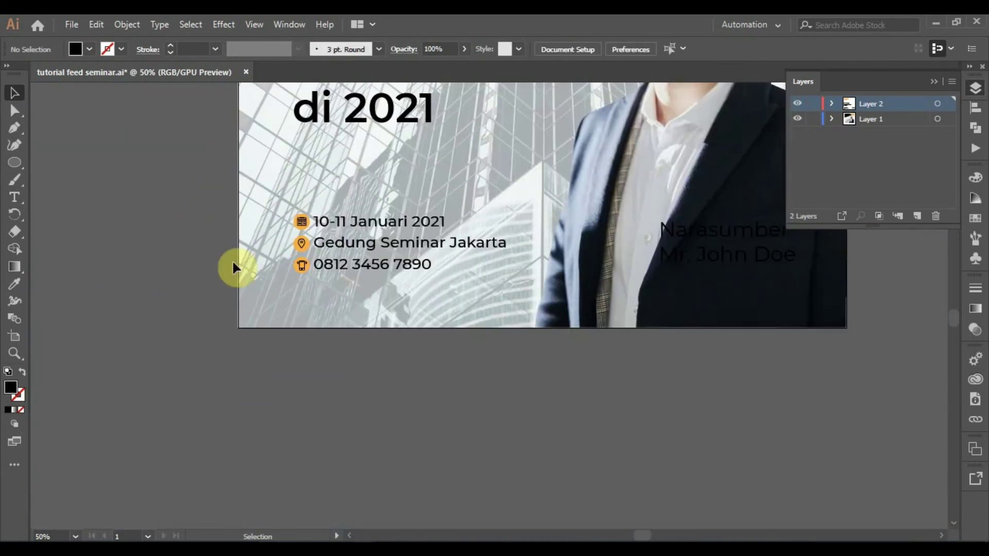
scroll(267, 273, down, 1)
scroll(195, 254, up, 2)
scroll(228, 317, down, 1)
scroll(309, 356, up, 3)
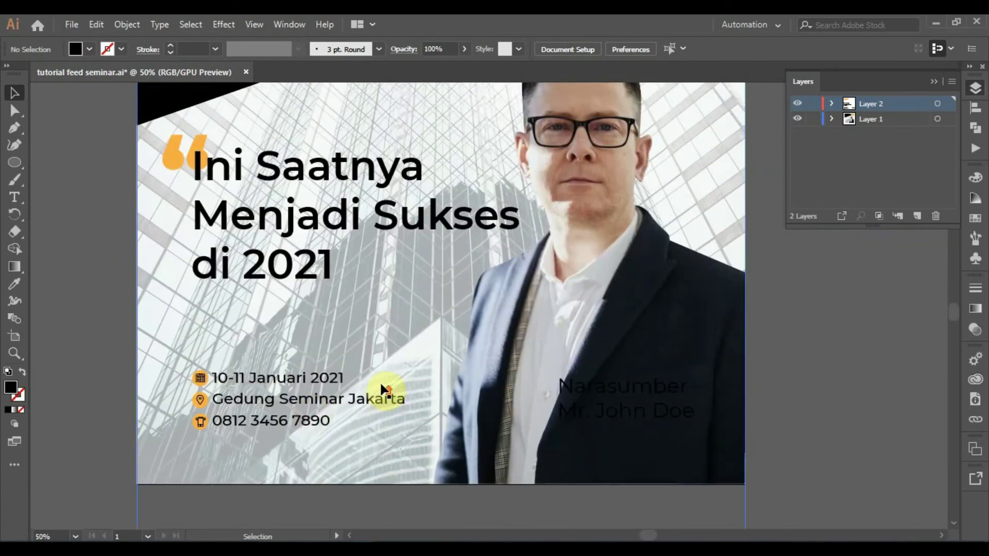
scroll(384, 389, down, 2)
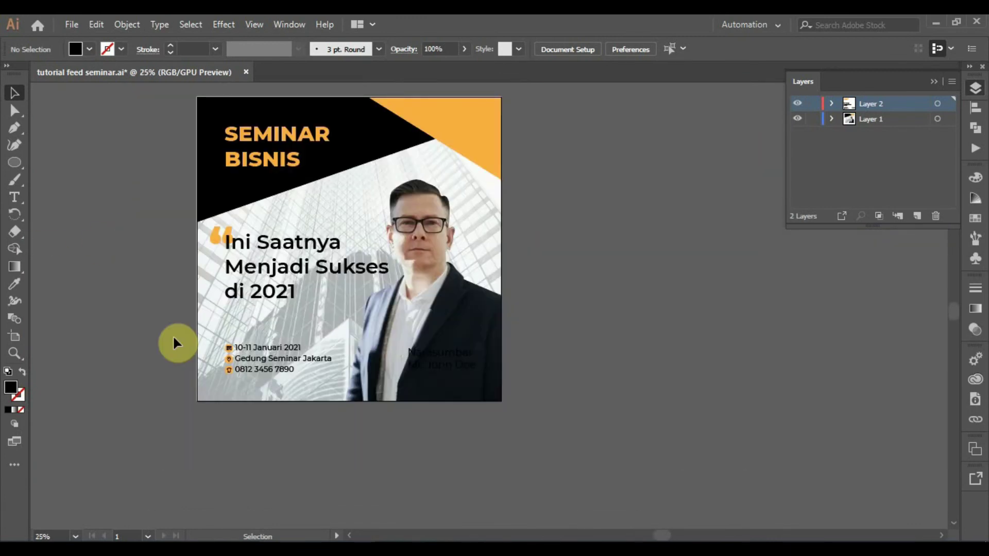
scroll(438, 330, down, 2)
scroll(484, 298, up, 2)
Step: Right-align the speaker name text and move it toward the poster's right edge
scroll(394, 280, up, 1)
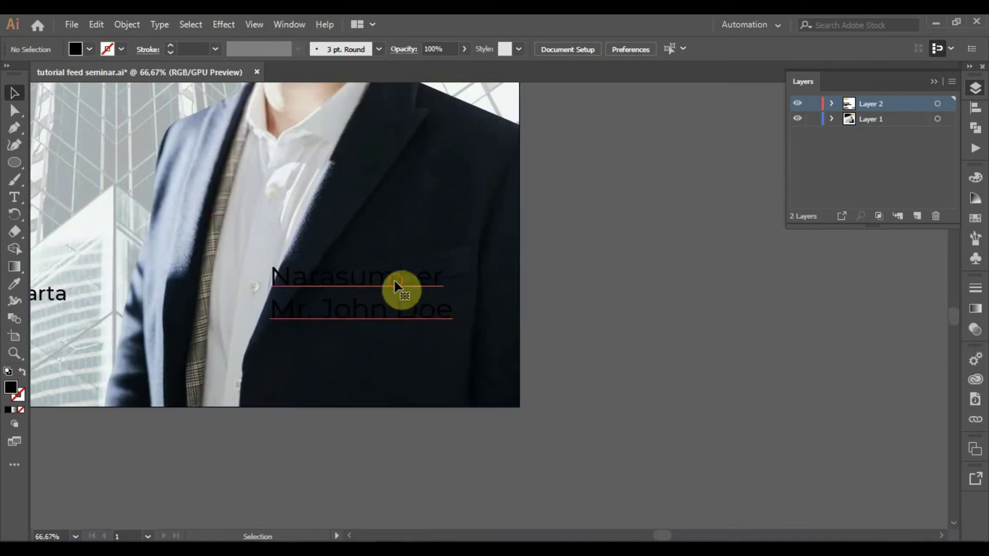
click(395, 283)
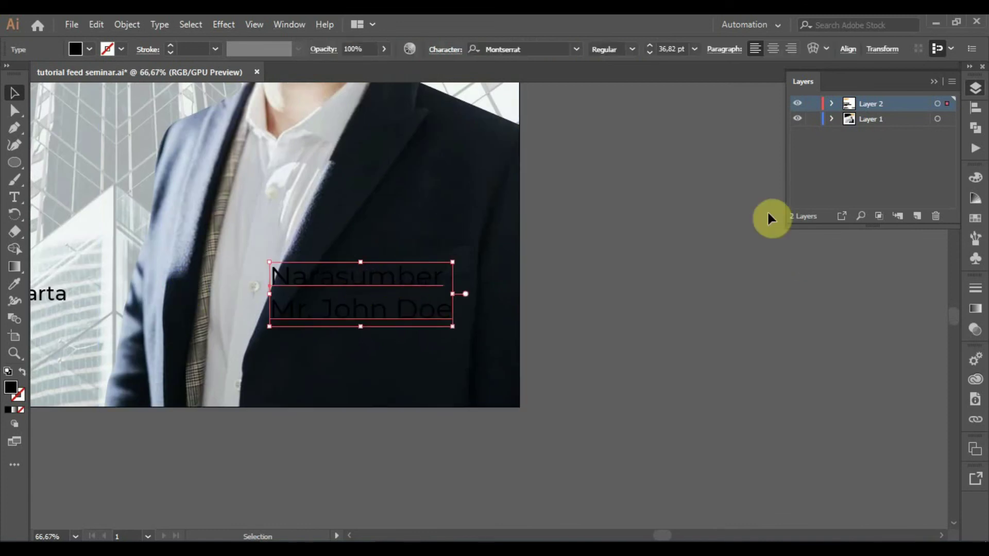
click(797, 51)
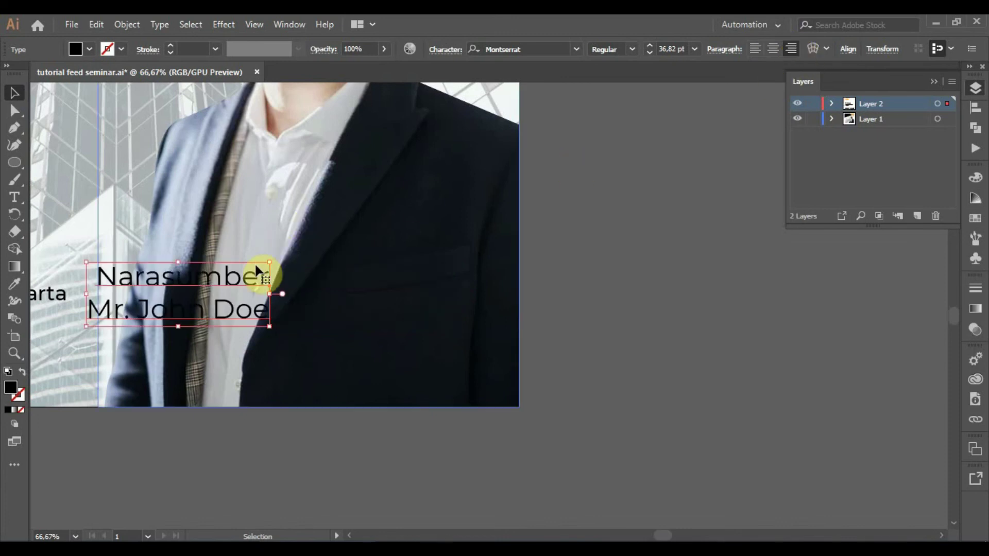
drag(255, 277, 491, 301)
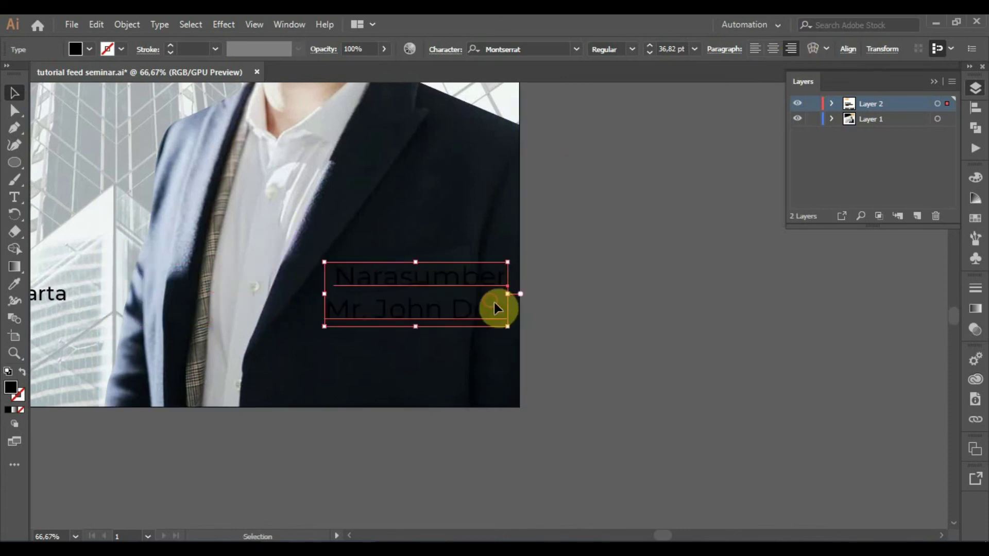
Step: Make Mr. John Doe bold and set Narasumber to 24 pt
click(17, 204)
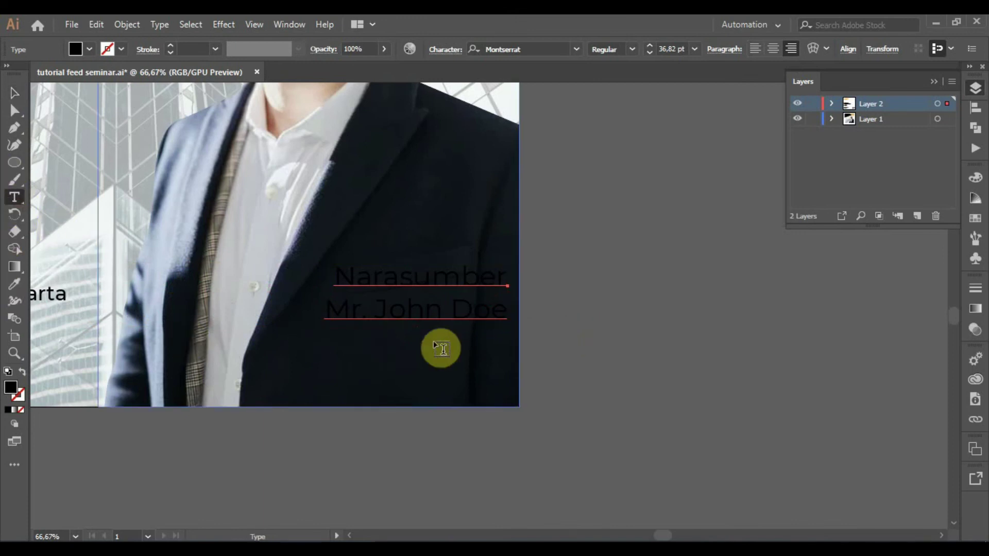
drag(324, 309, 351, 309)
drag(428, 307, 554, 327)
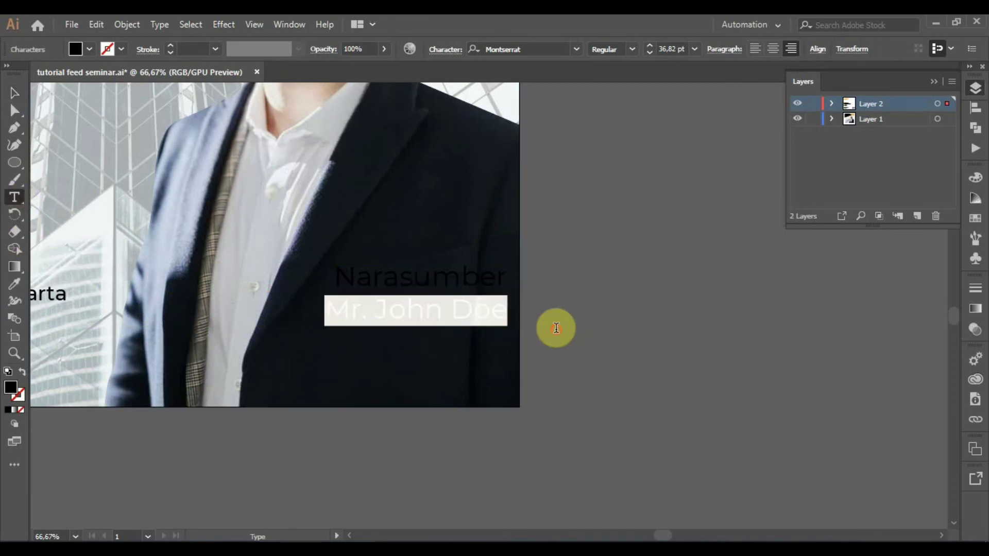
click(632, 49)
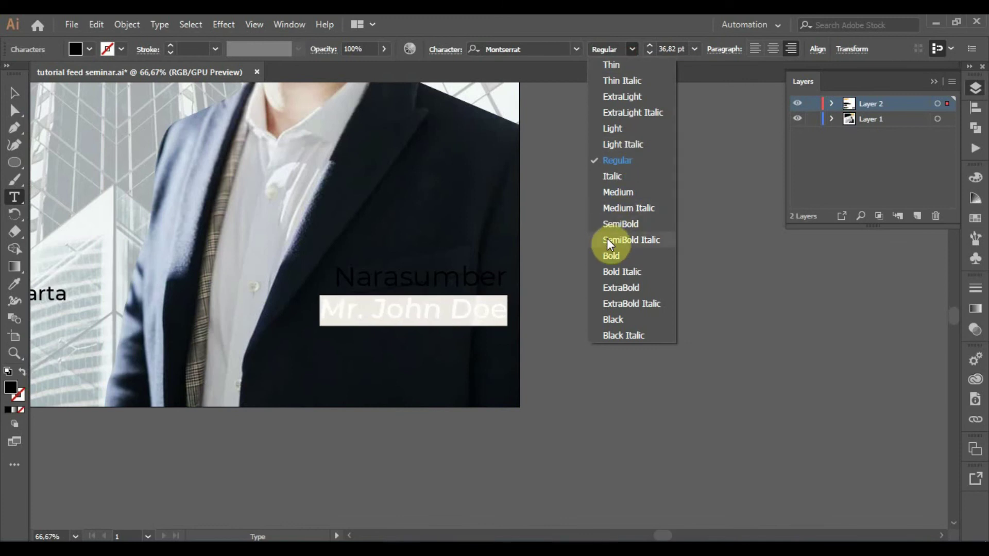
click(608, 254)
drag(336, 276, 507, 276)
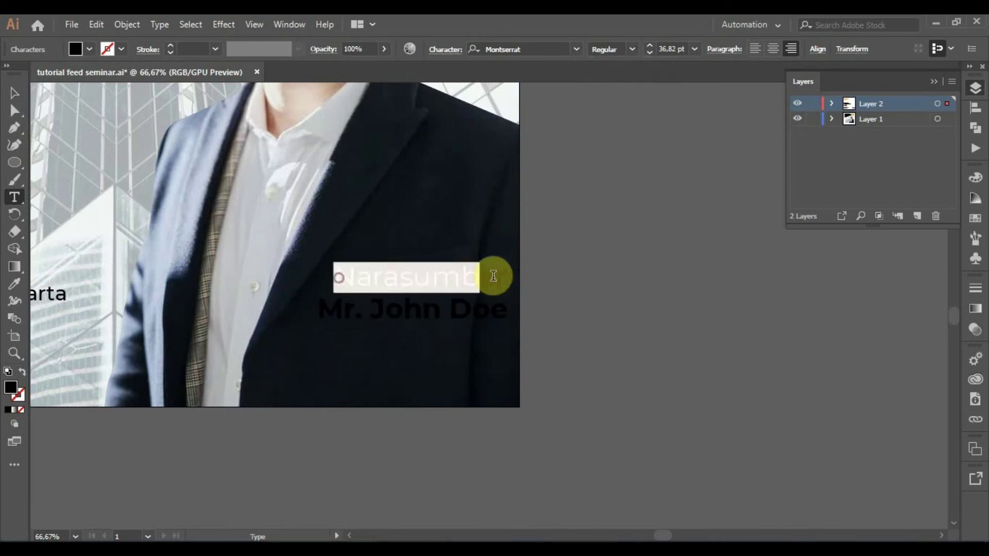
key(Down)
key(Down)
key(Down)
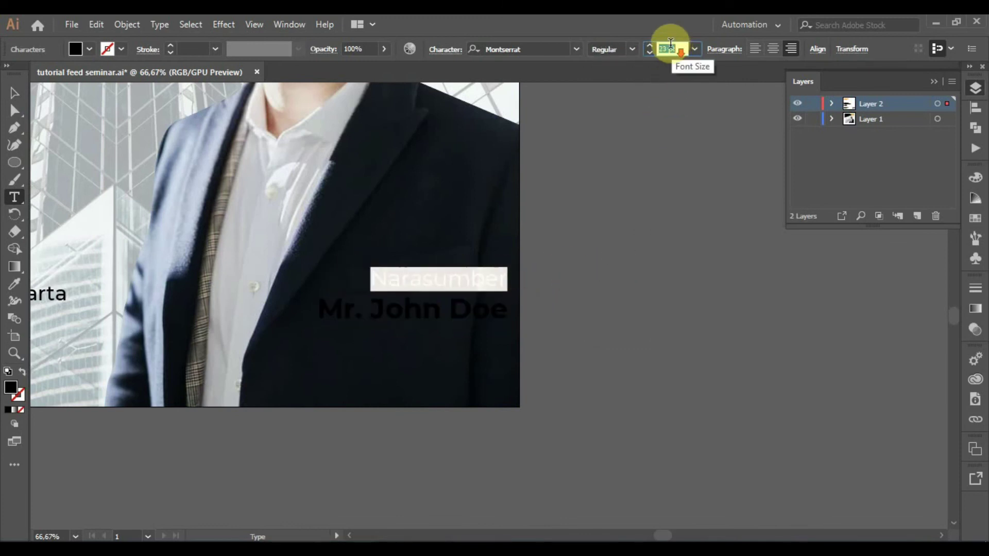
key(Down)
key(Down)
key(Down)
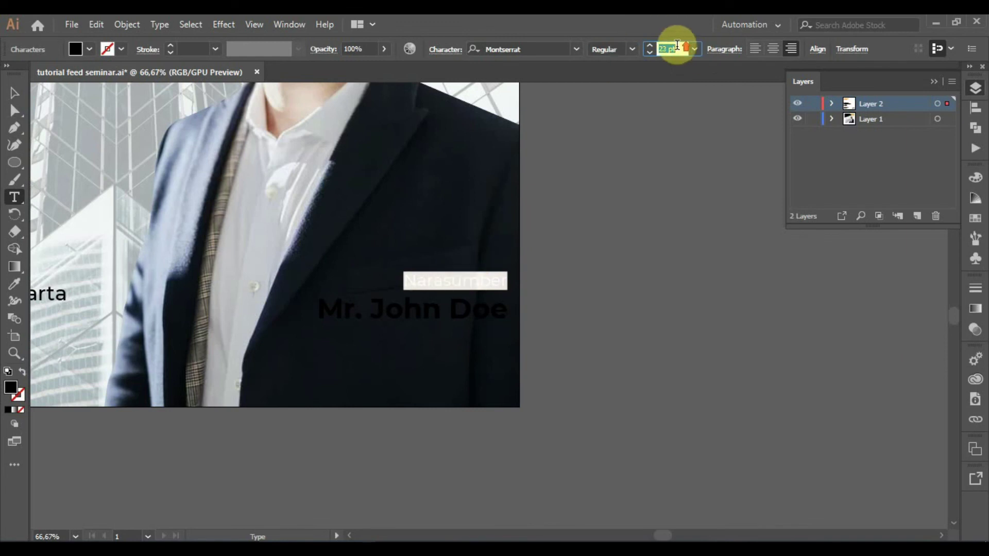
key(Up)
key(Up)
Step: Finish editing the speaker text and shift the label slightly left
click(14, 109)
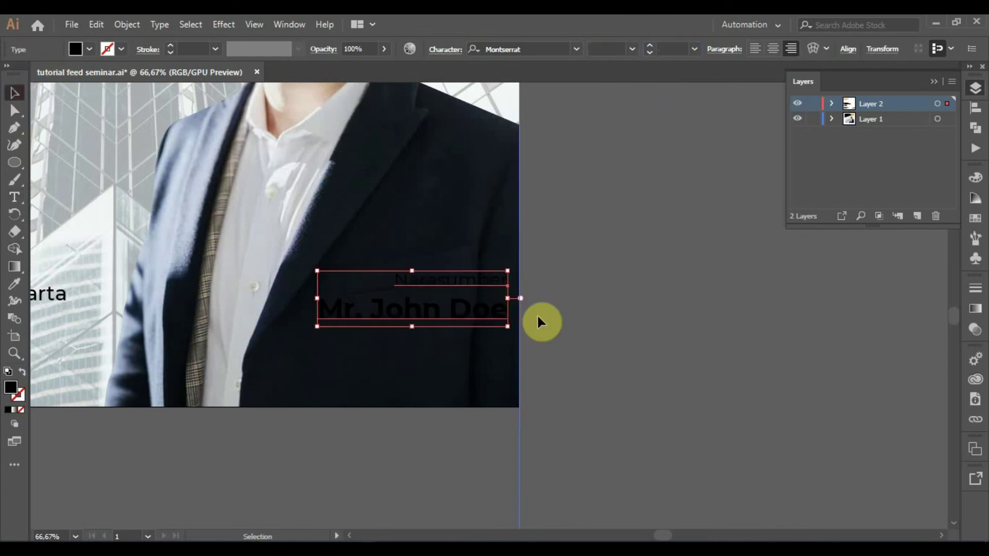
click(639, 307)
scroll(566, 301, down, 2)
drag(476, 275, 462, 276)
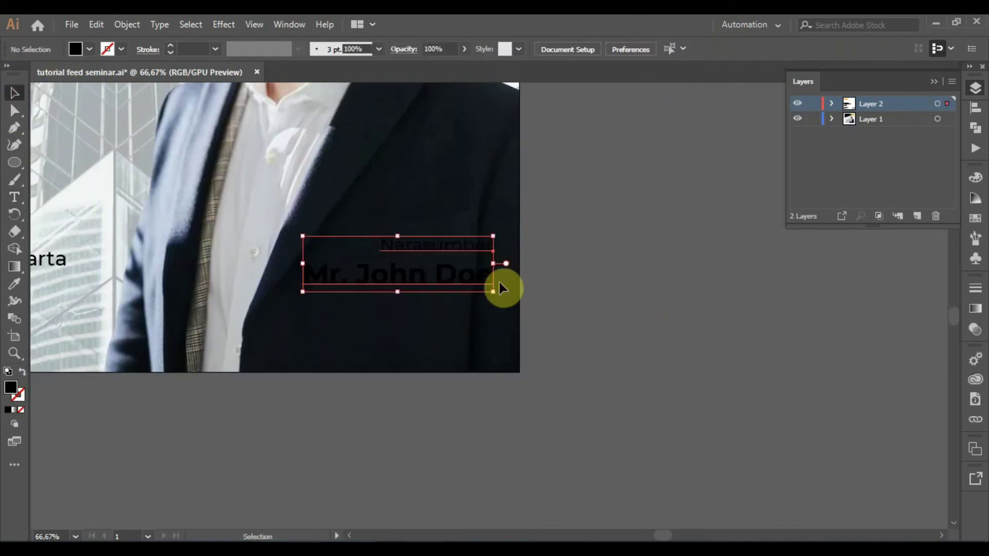
Step: Draw a bar on Layer 1 behind Mr. John Doe and eyedrop the orange colour onto it
click(503, 292)
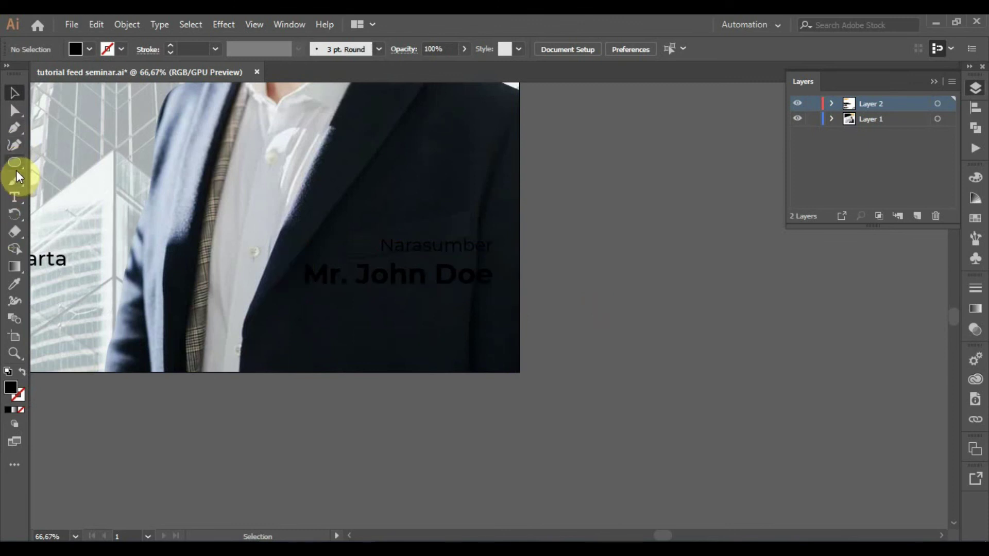
drag(19, 159, 83, 166)
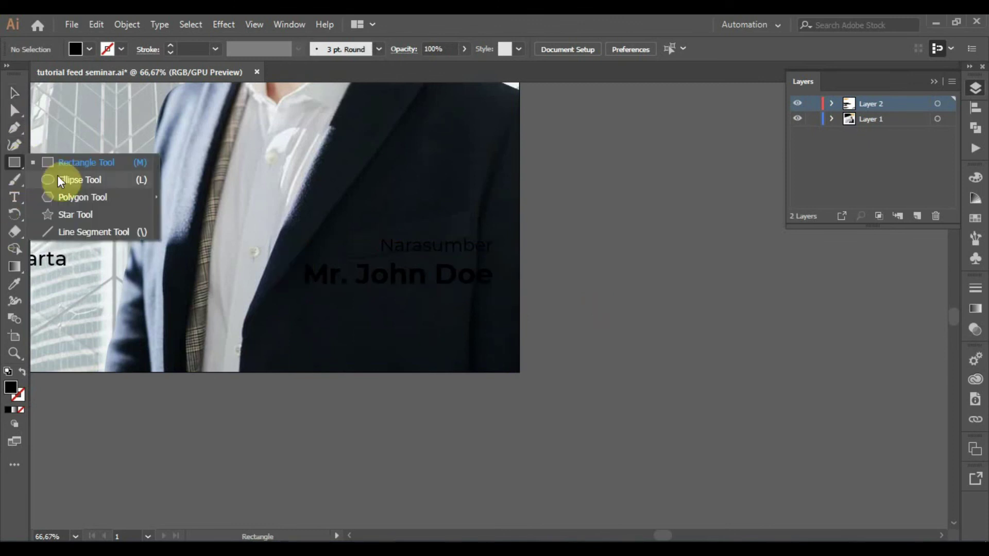
click(911, 124)
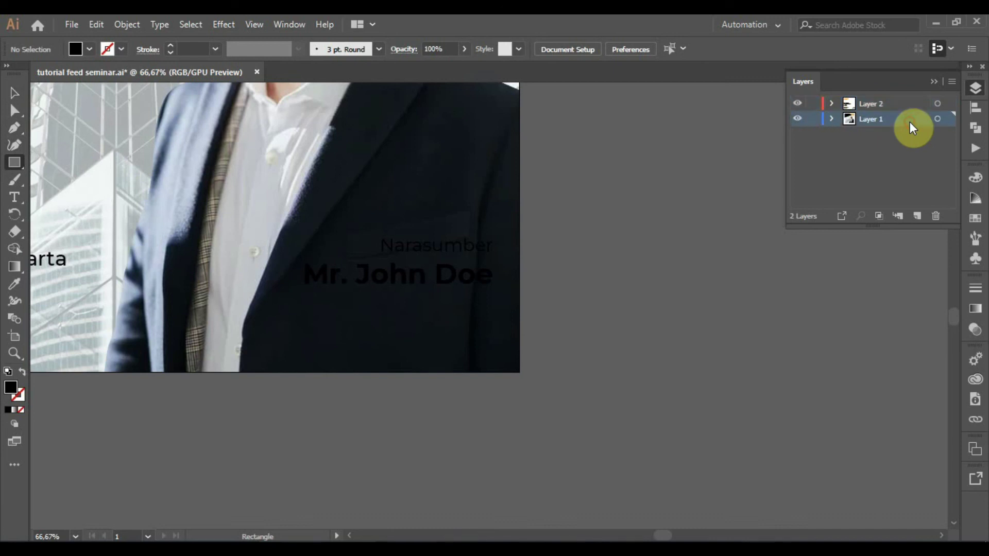
scroll(298, 274, up, 1)
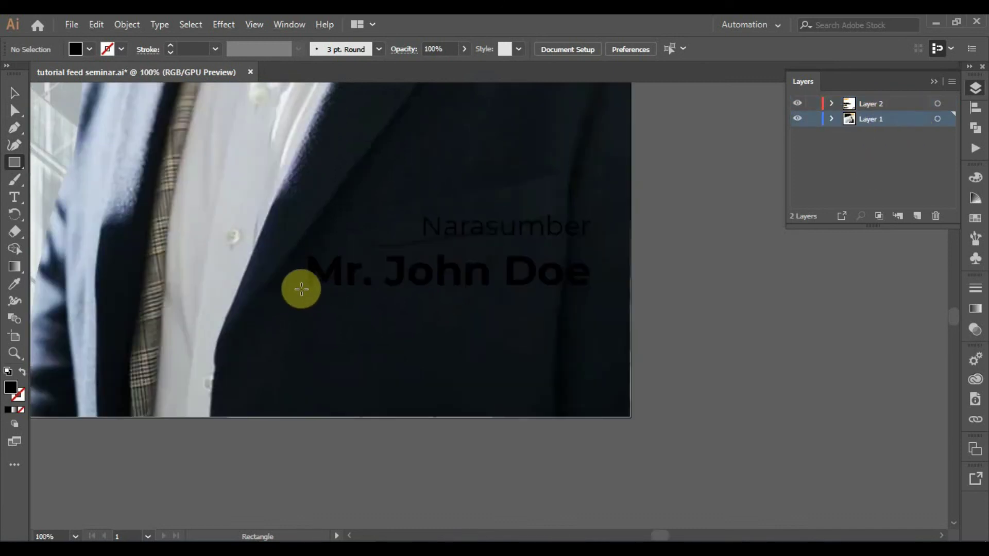
drag(296, 295, 611, 245)
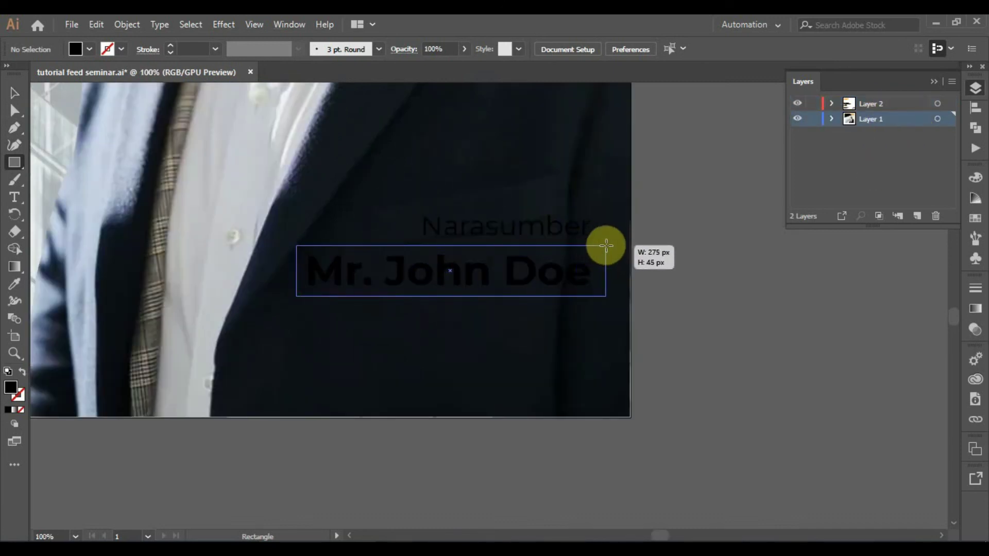
click(14, 284)
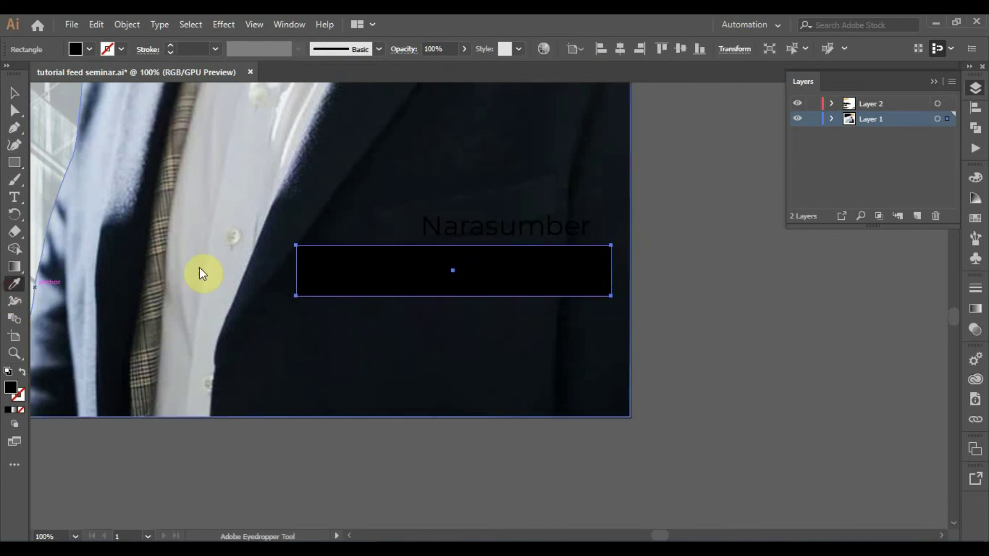
scroll(232, 272, down, 3)
scroll(206, 221, up, 2)
click(113, 171)
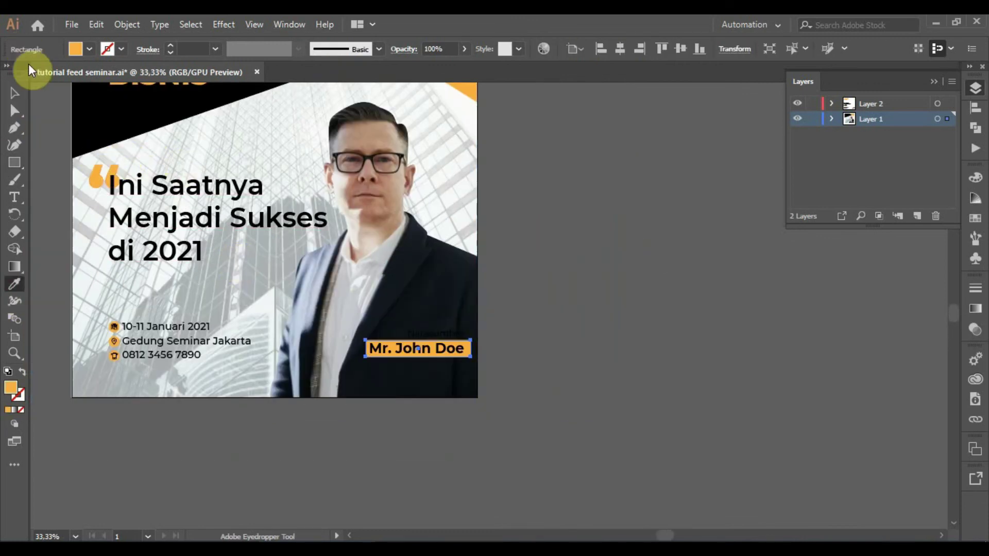
Step: Stretch the orange name bar slightly further left
click(14, 93)
click(727, 348)
scroll(413, 348, up, 4)
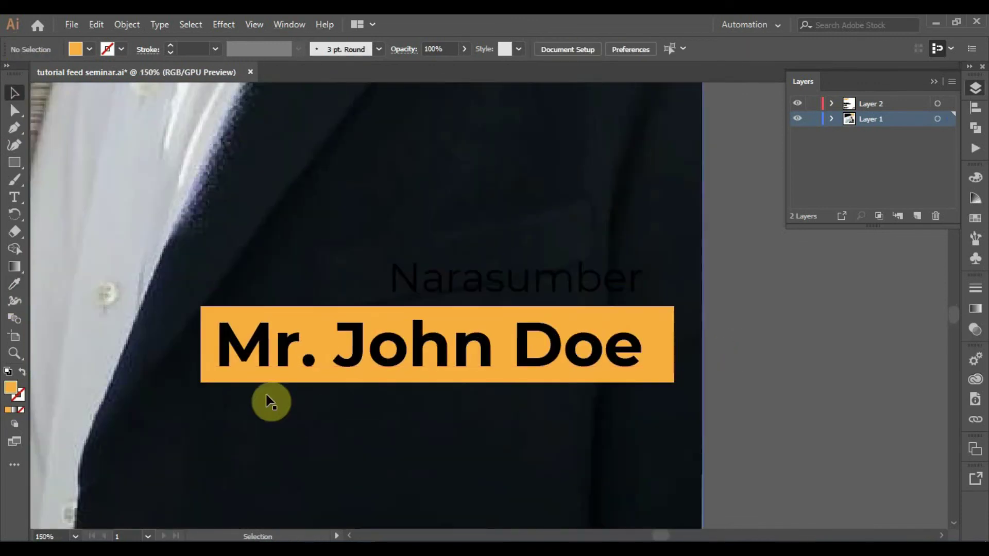
click(209, 382)
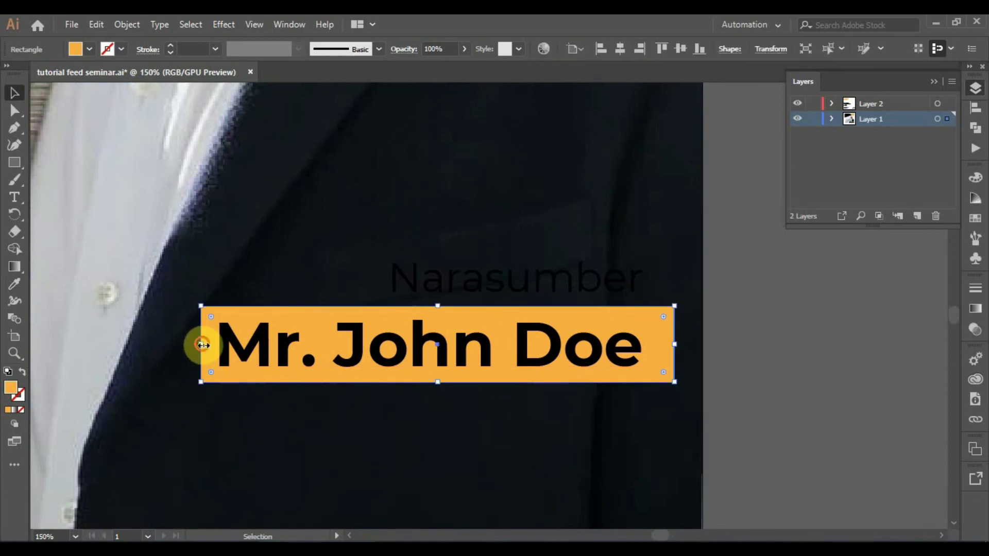
mouse_move(201, 344)
mouse_down()
mouse_move(202, 298)
mouse_move(368, 287)
mouse_up()
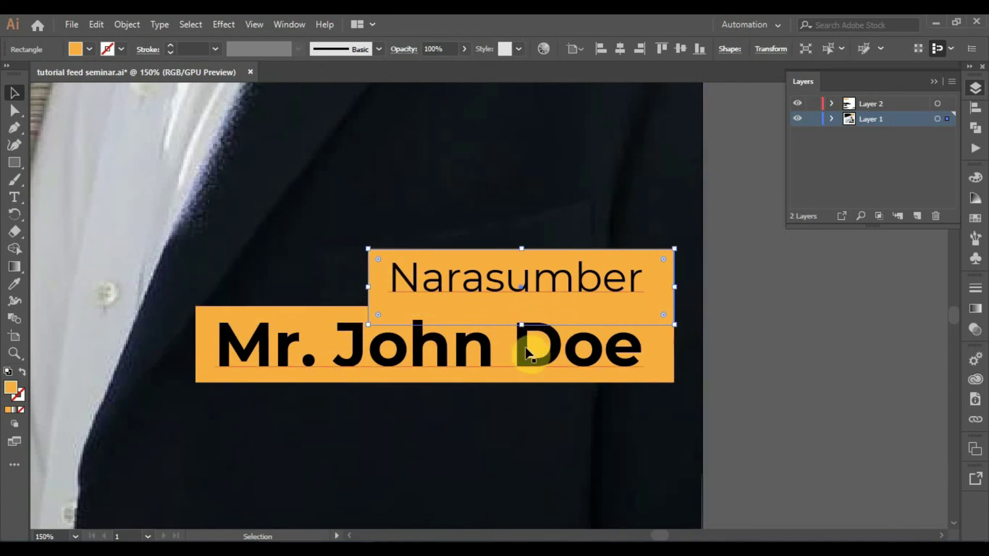
click(831, 383)
Step: Fill the box behind Narasumber with white
click(710, 325)
scroll(716, 335, down, 4)
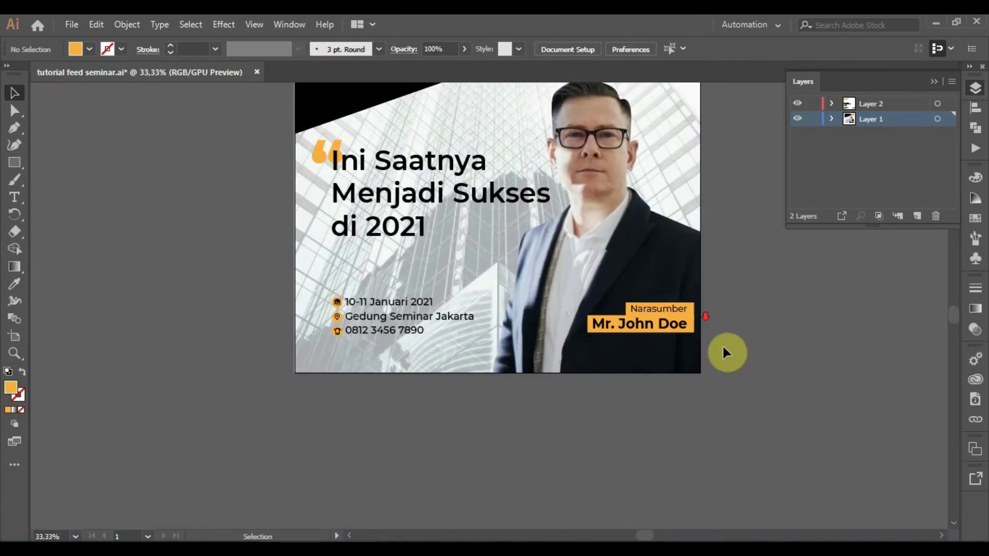
scroll(742, 360, up, 3)
scroll(706, 339, up, 2)
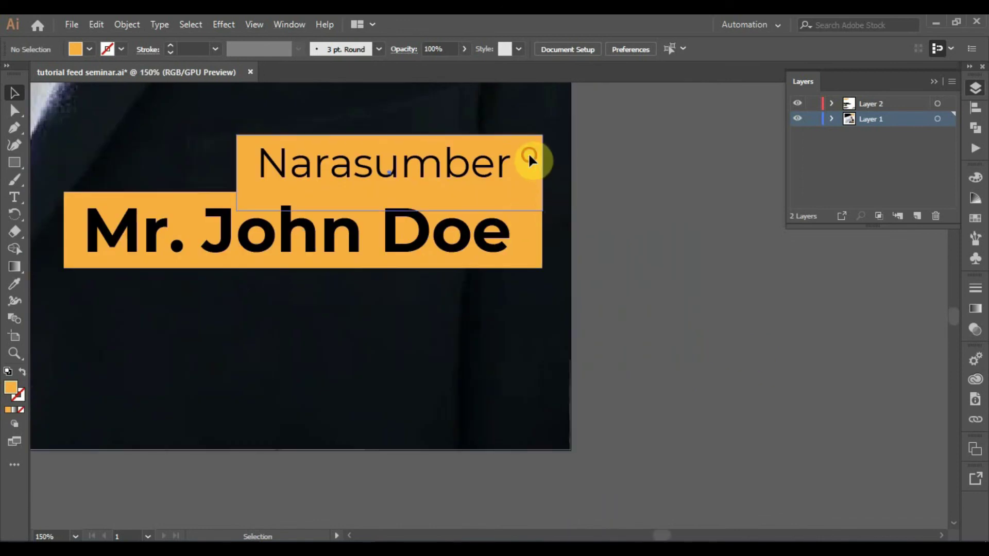
click(334, 133)
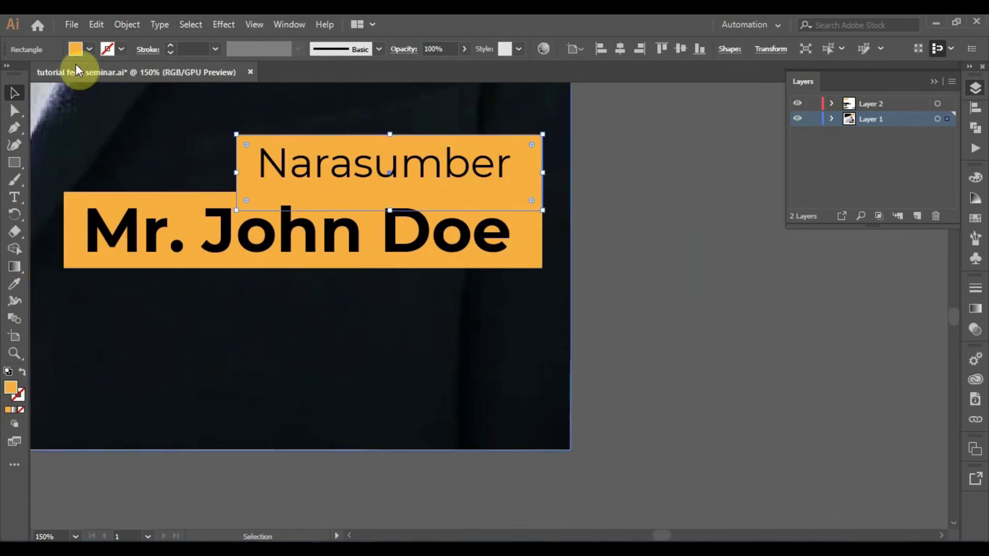
click(89, 49)
click(31, 76)
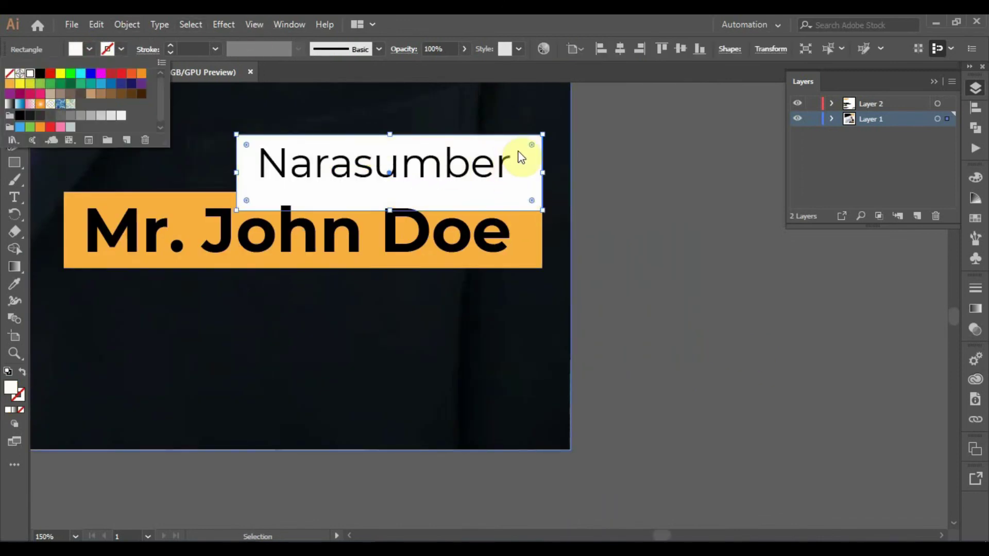
Step: Send the white Narasumber box backward, behind the orange Mr. John Doe bar
right_click(525, 168)
mouse_move(587, 394)
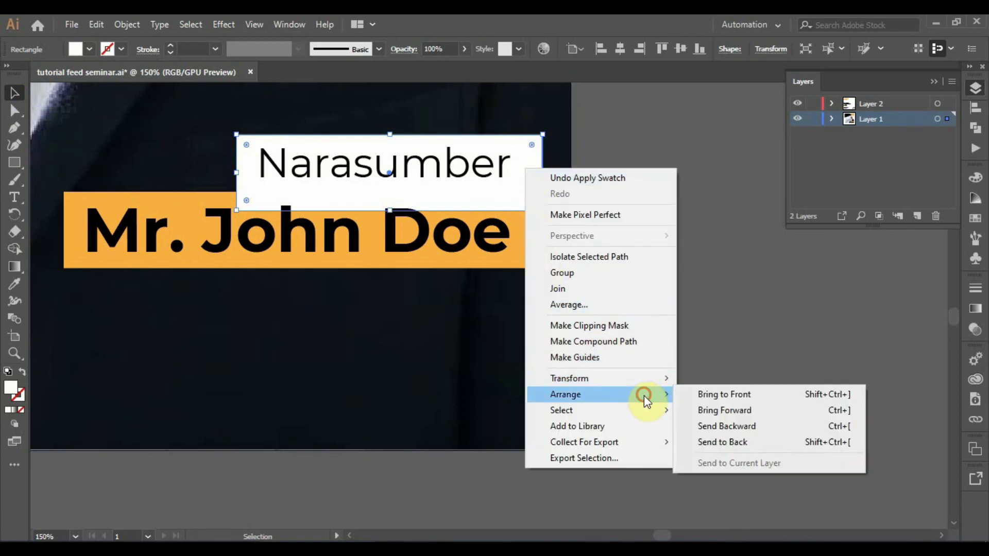
click(722, 426)
click(623, 249)
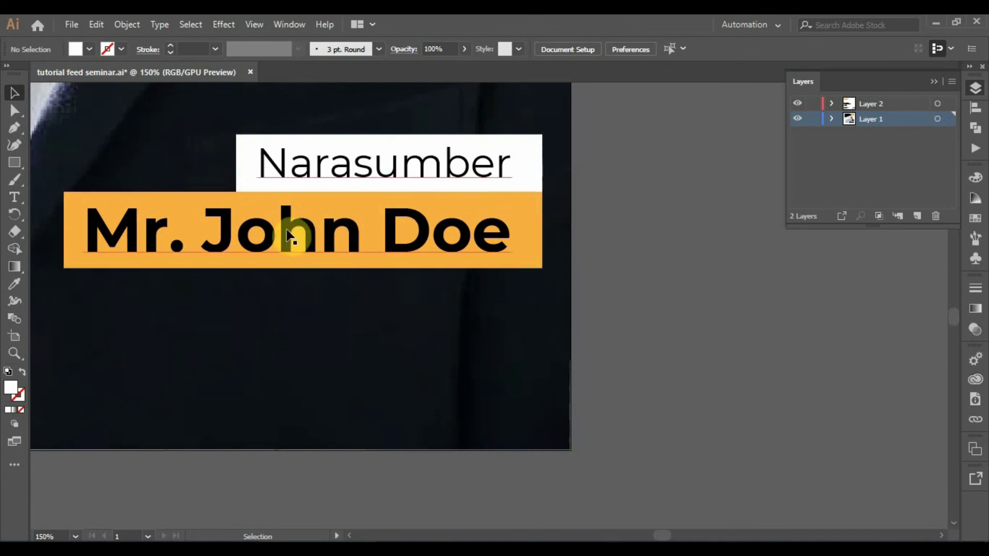
scroll(342, 244, down, 3)
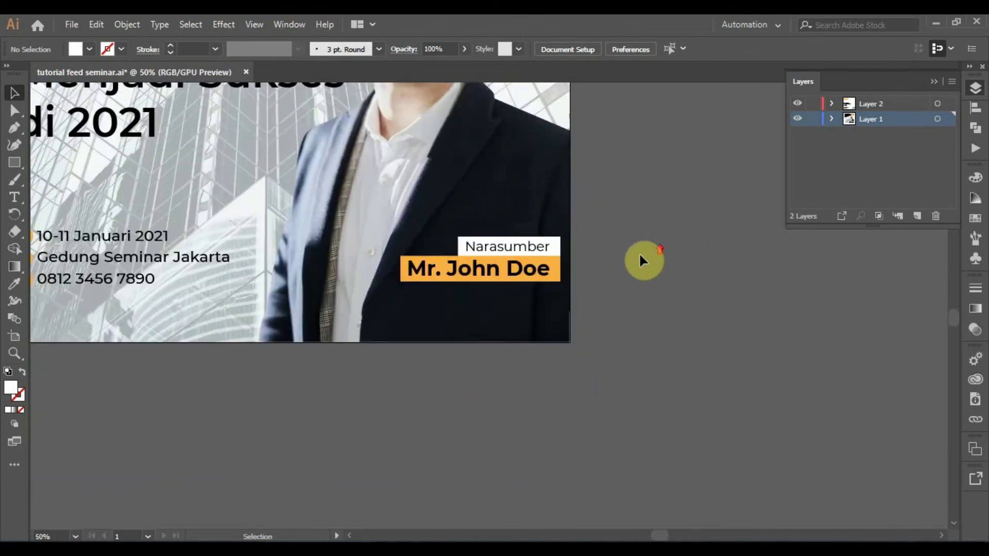
Step: Select both parts of the Narasumber / Mr. John Doe label and move them further left
scroll(638, 253, down, 2)
scroll(636, 308, up, 2)
drag(595, 464, 563, 94)
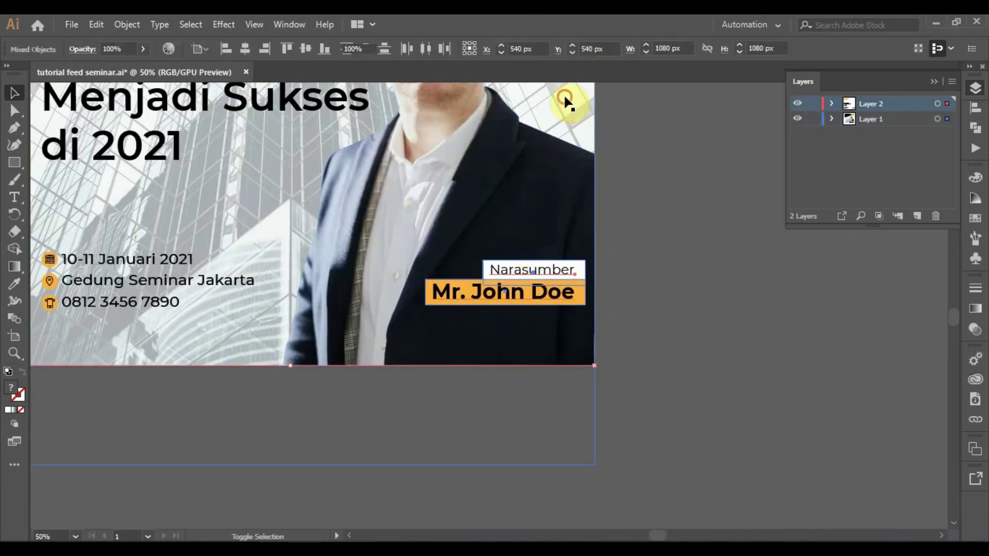
scroll(582, 294, up, 2)
drag(572, 288, 536, 296)
scroll(685, 304, down, 2)
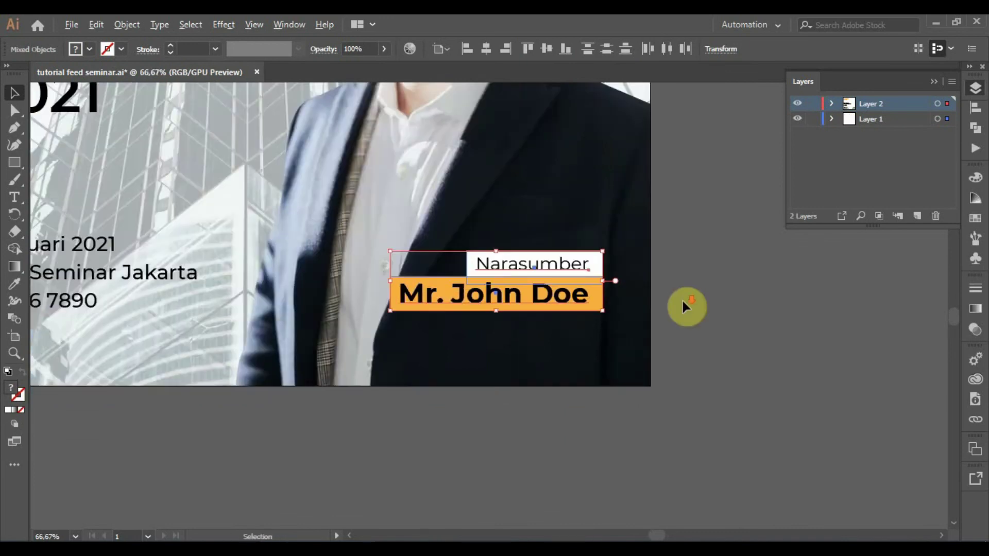
scroll(681, 304, down, 1)
scroll(681, 316, up, 1)
click(720, 357)
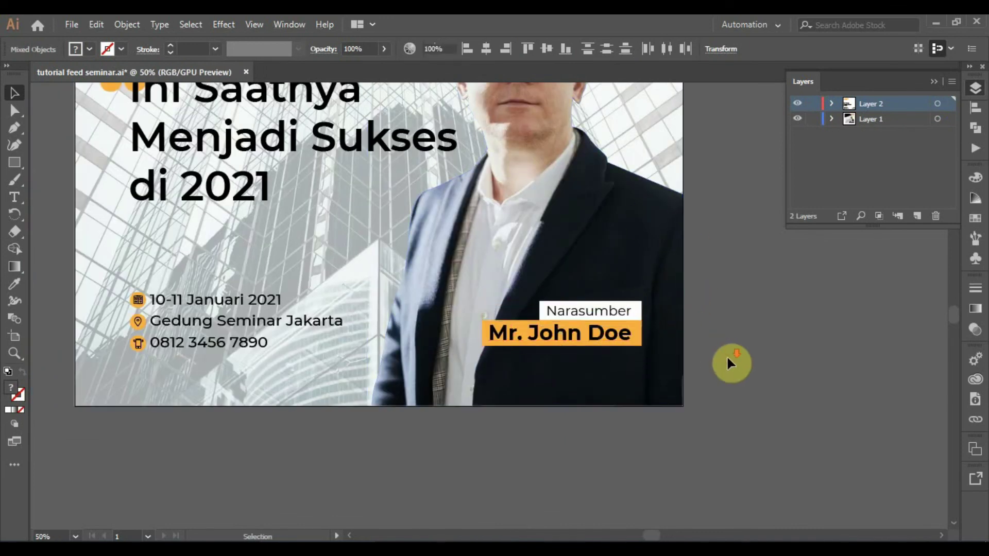
Step: Enlarge the speaker photo so it extends slightly past the artboard's bottom-right corner
scroll(724, 358, down, 1)
click(692, 327)
drag(725, 456, 697, 448)
click(773, 404)
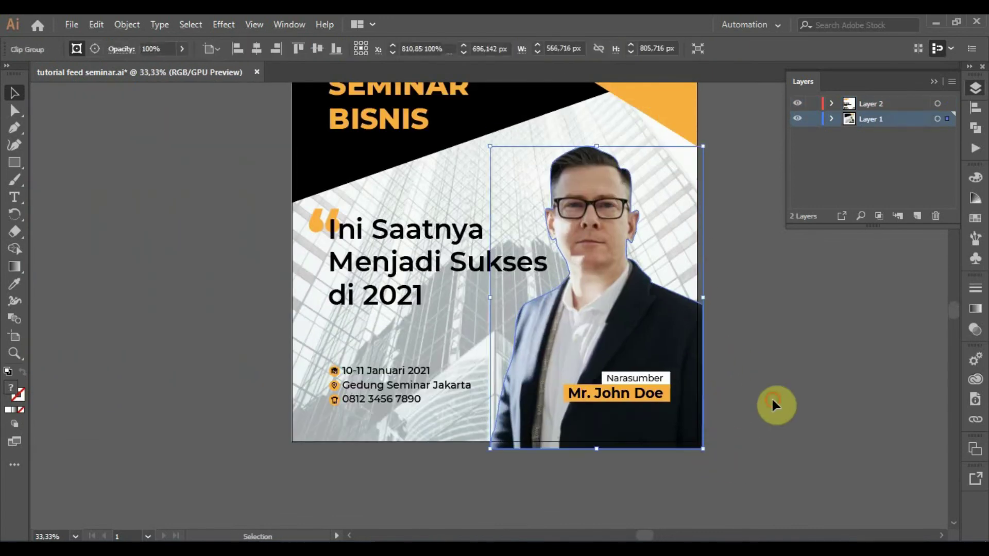
scroll(804, 335, up, 1)
scroll(762, 309, down, 1)
scroll(725, 277, down, 2)
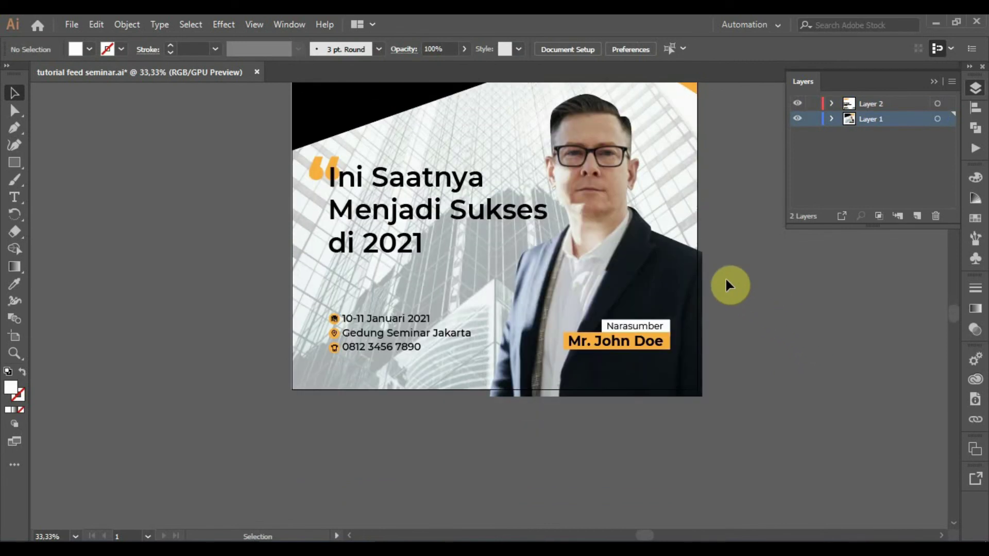
scroll(731, 273, up, 1)
drag(737, 268, 691, 298)
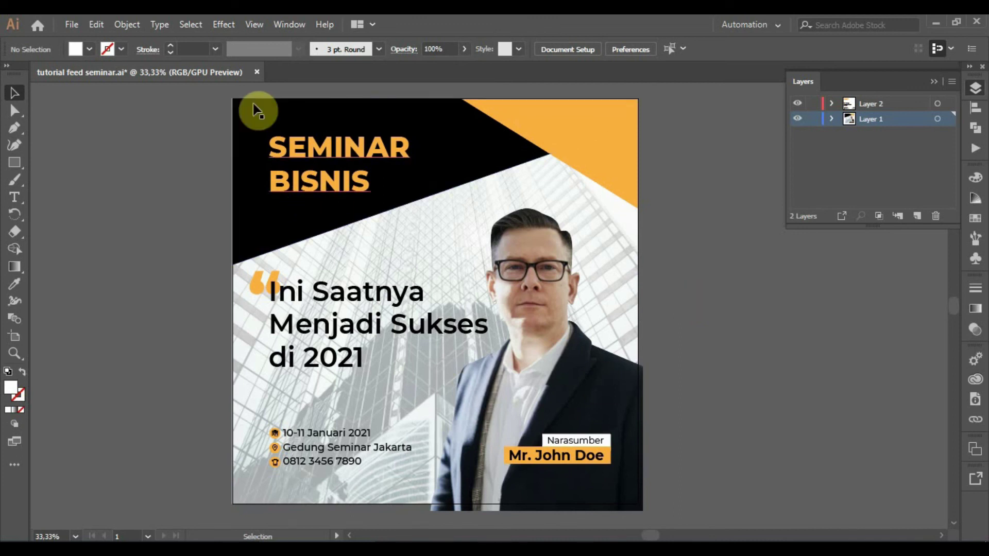
click(72, 24)
mouse_move(98, 280)
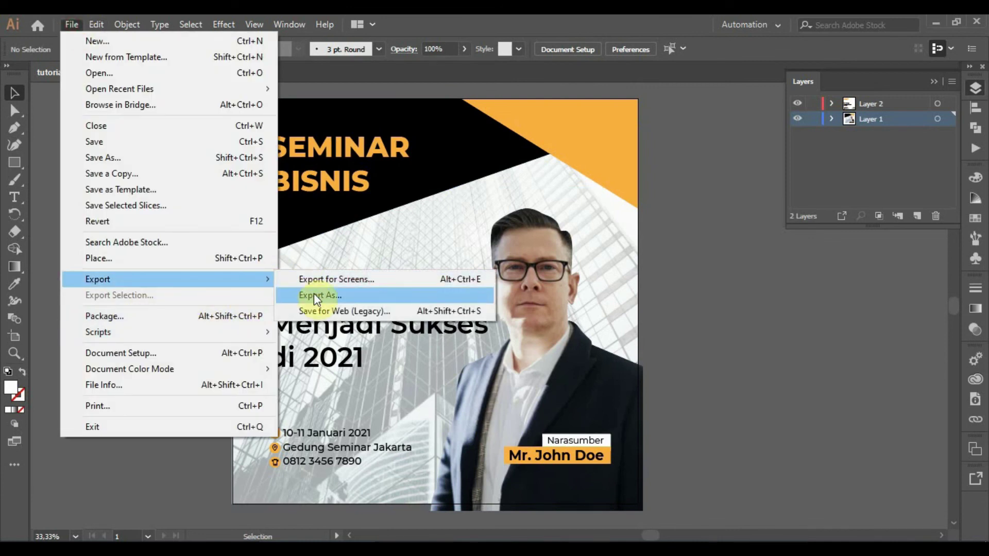
click(315, 297)
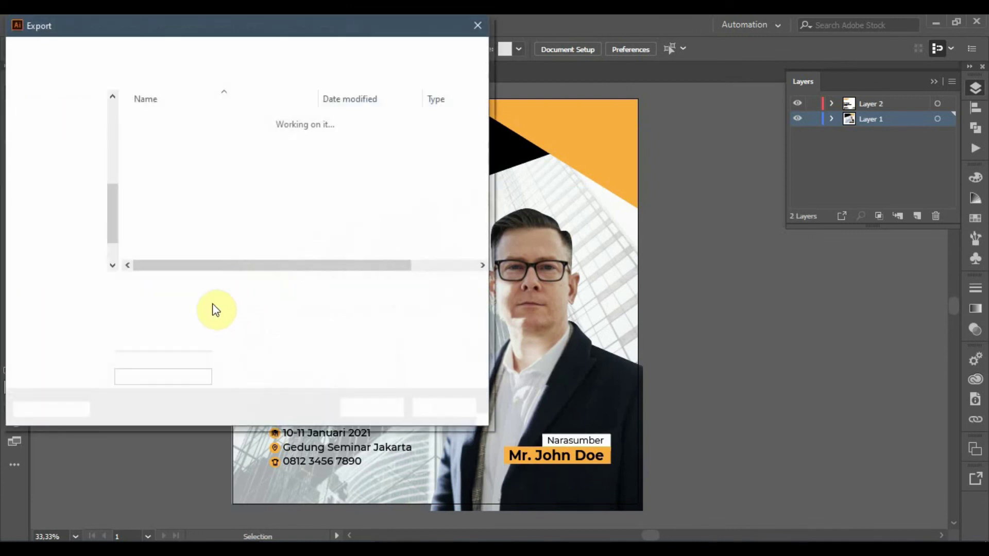
click(185, 306)
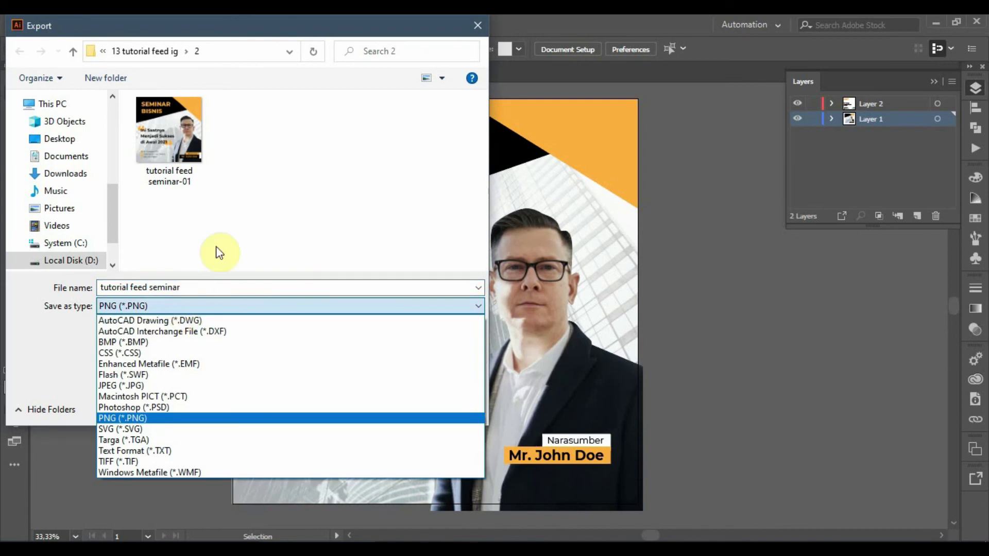
click(224, 230)
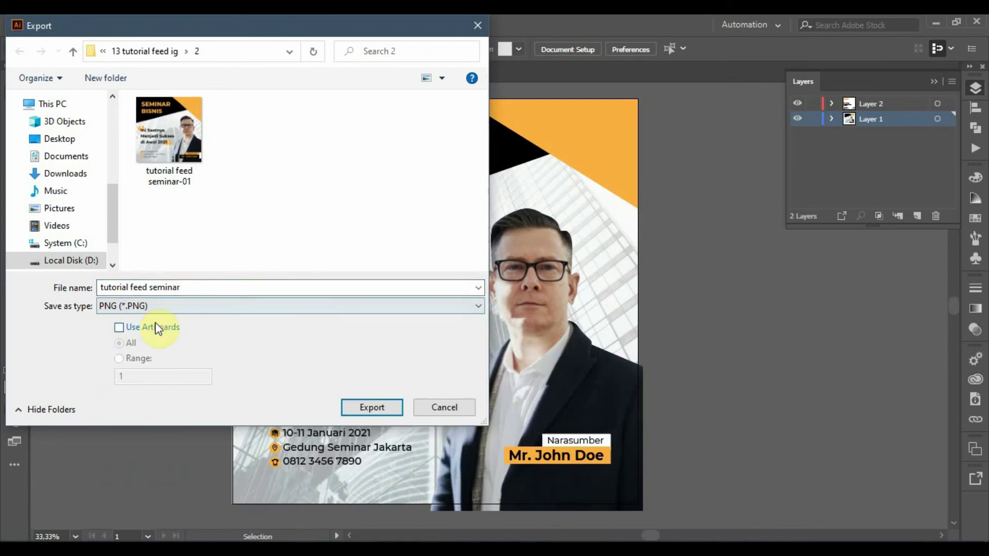
click(119, 327)
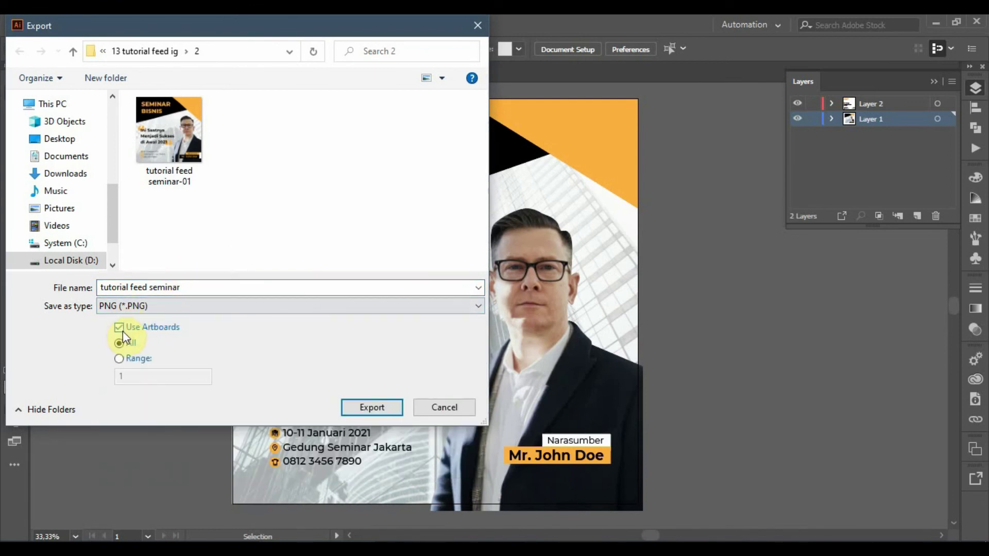
click(441, 411)
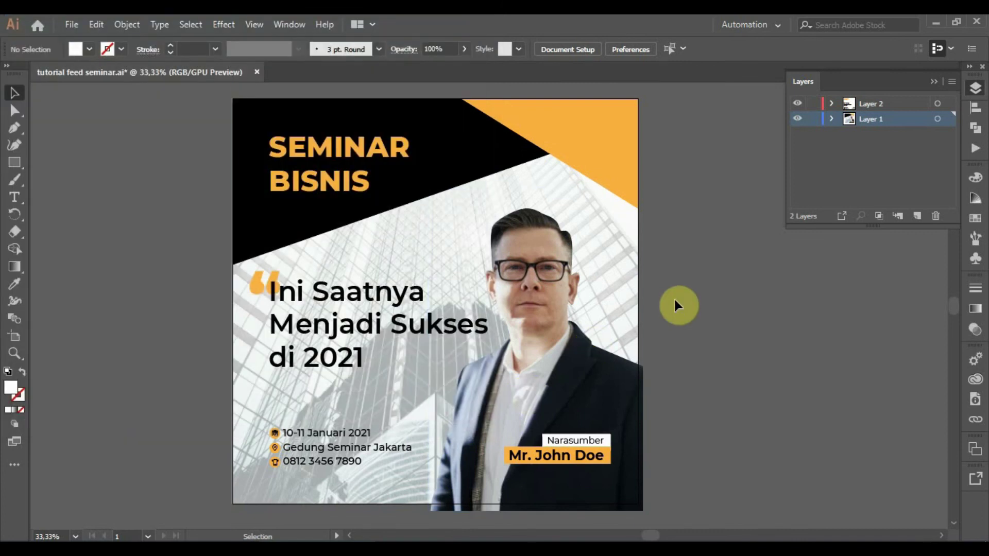